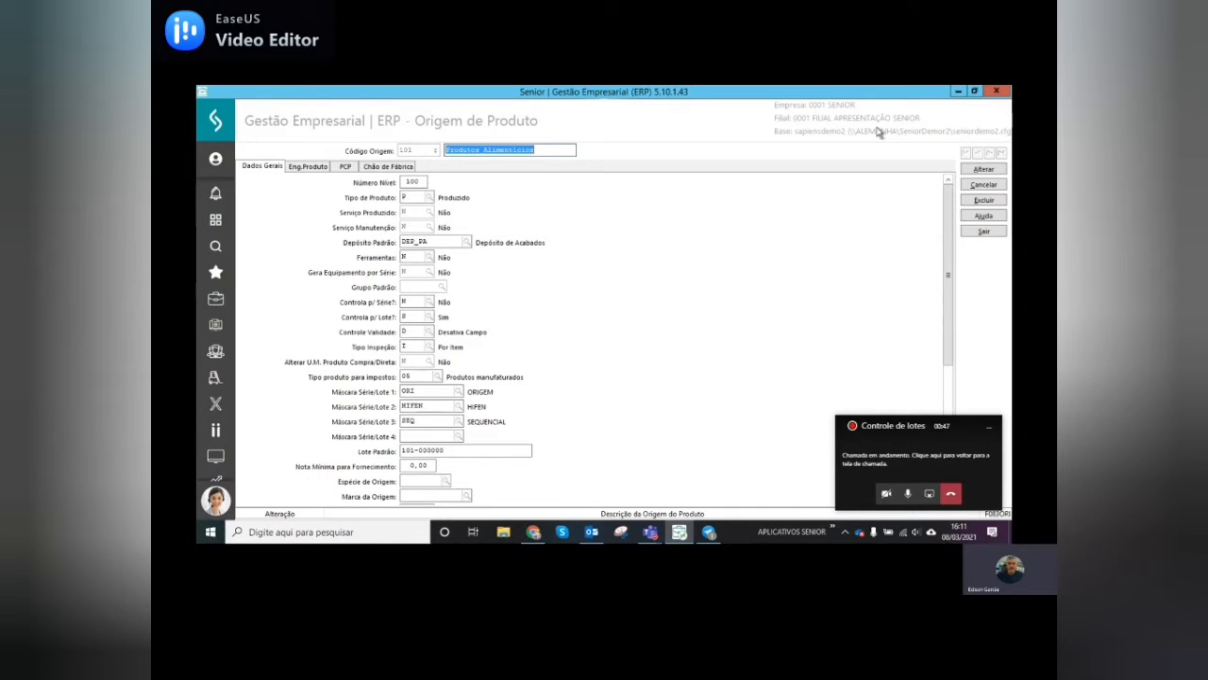
Step: Minimize the call window and examine the lot control and validity control settings of product origin 101
left_click(989, 427)
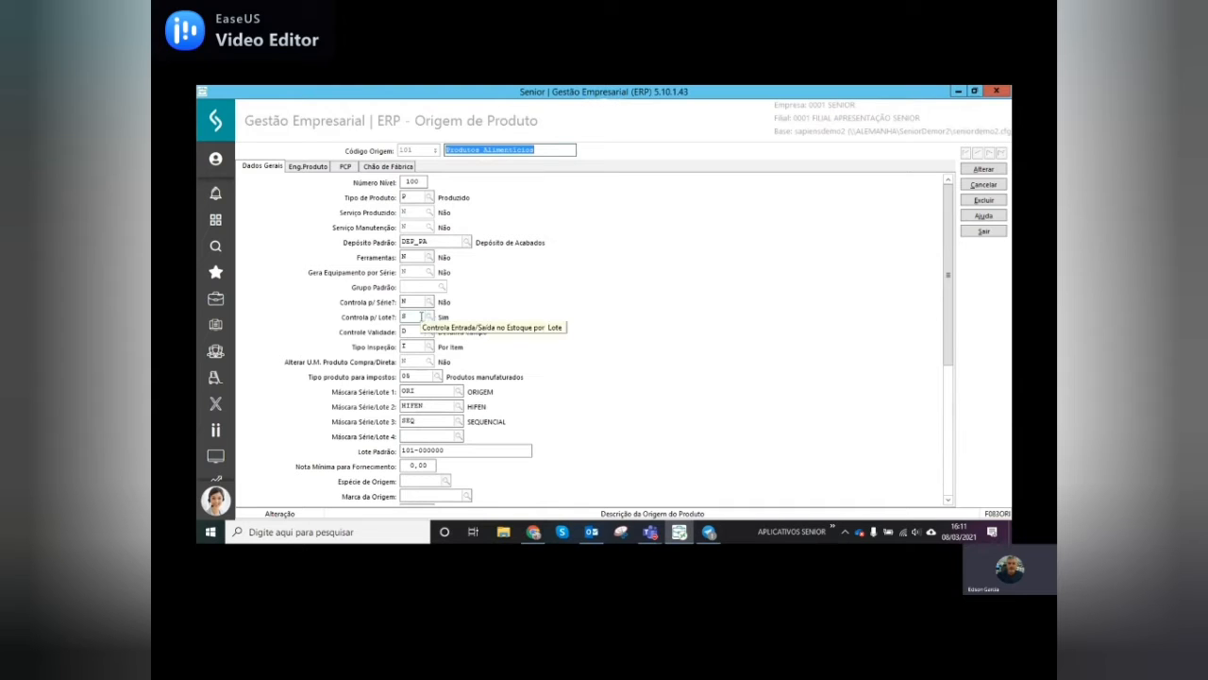
left_click(421, 317)
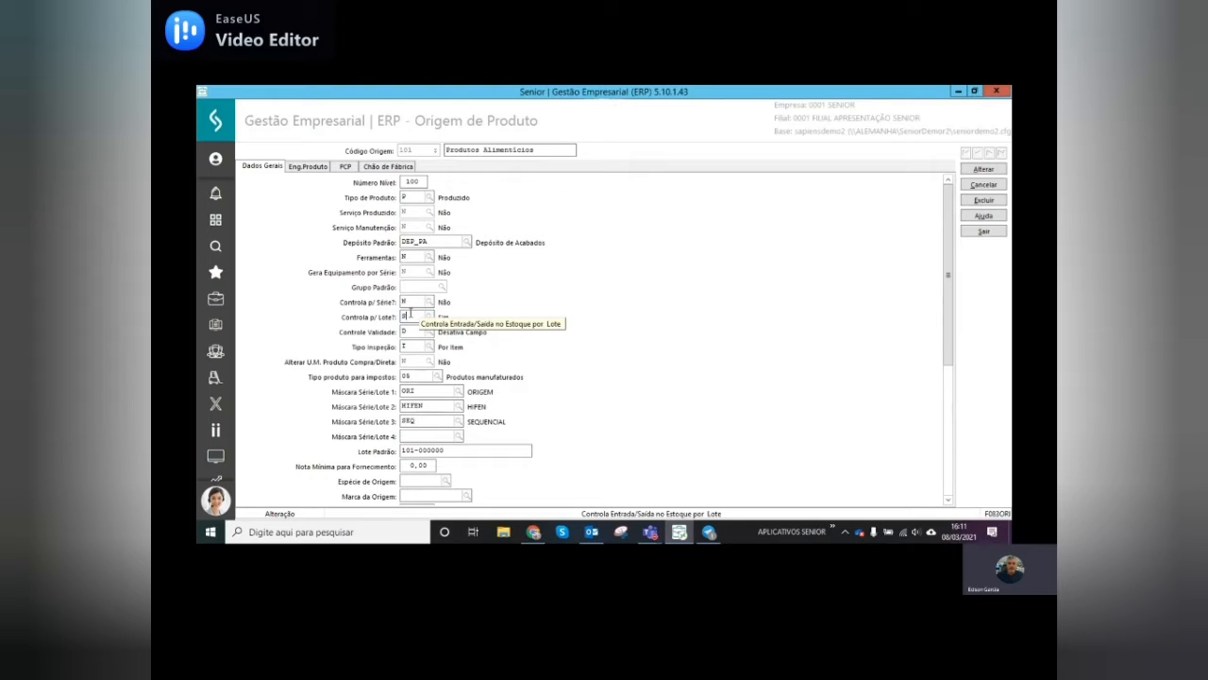
left_click(414, 331)
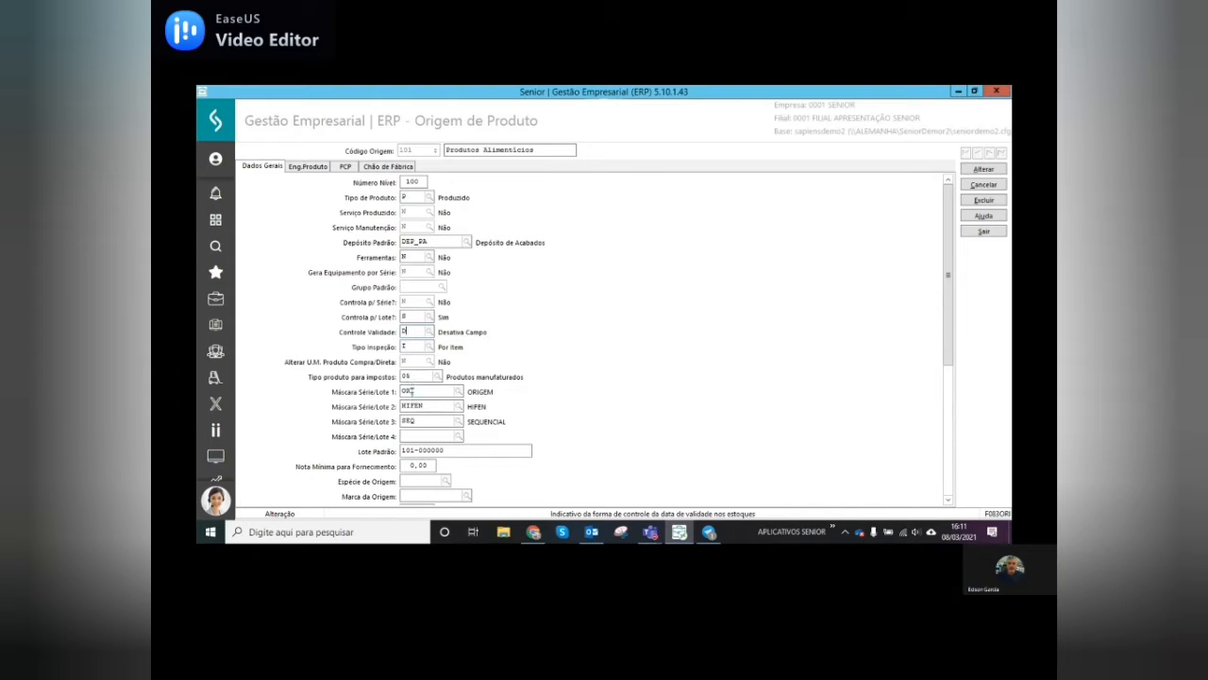
Step: Examine the first three serial/lot masks of product origin 101: ORI, HIFEN and SEQ
left_click(431, 391)
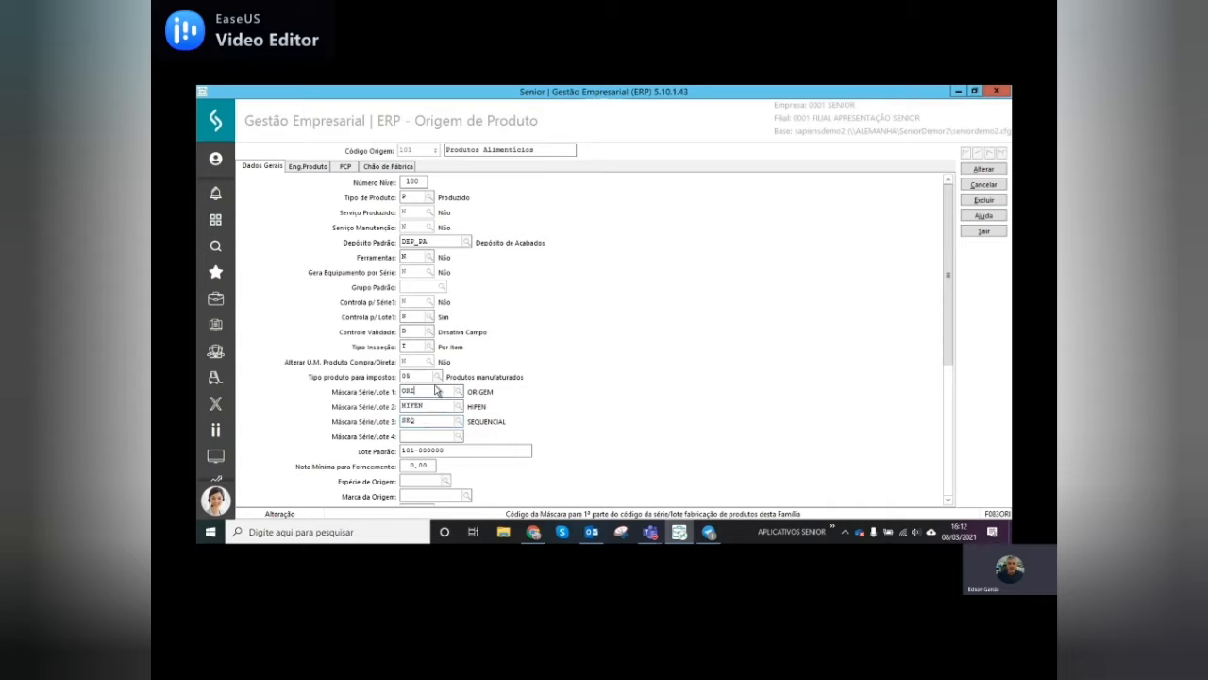
double_click(433, 390)
double_click(431, 406)
double_click(419, 421)
double_click(421, 390)
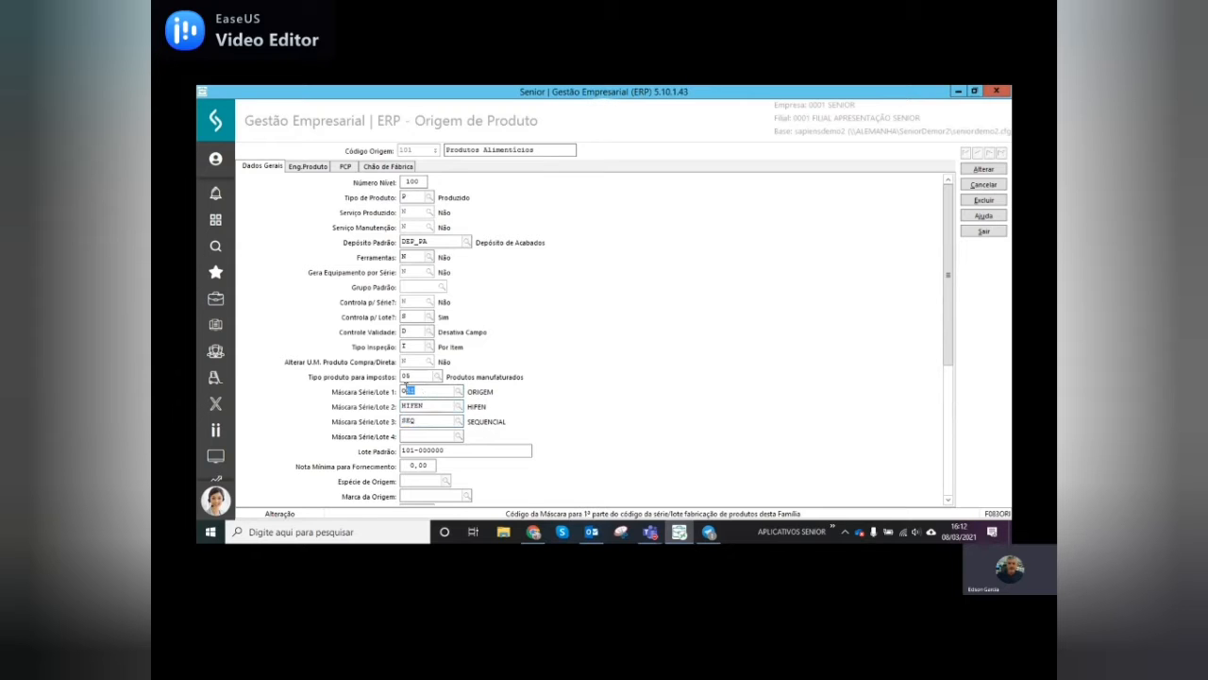
double_click(425, 405)
double_click(408, 421)
left_click_drag(410, 421, 396, 423)
Step: Look up the registered masks for Máscara Série/Lote 1, examine their position counts, and confirm ORI
left_click(459, 393)
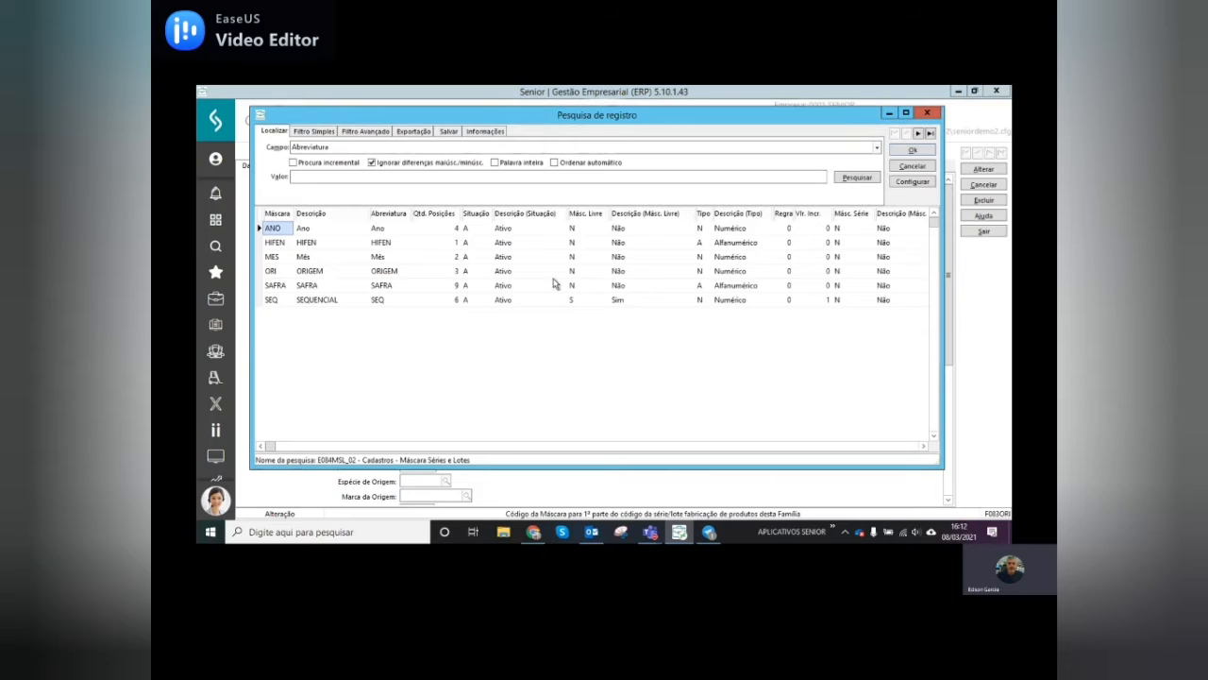
left_click(416, 274)
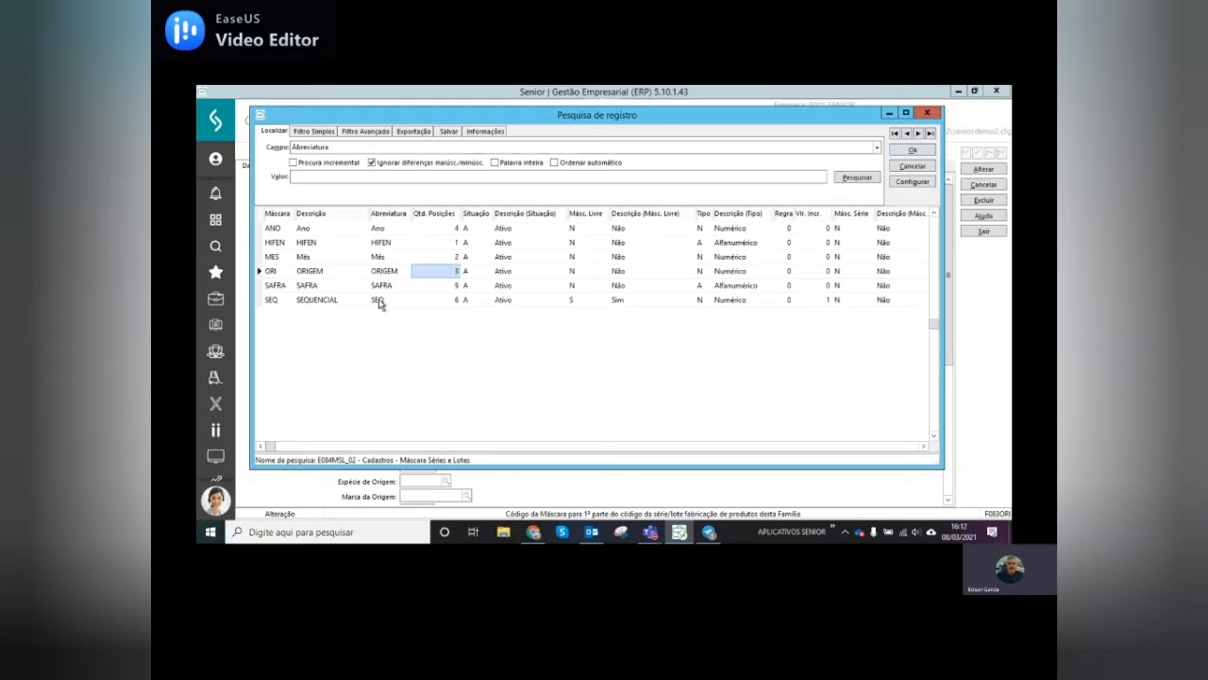
left_click(909, 153)
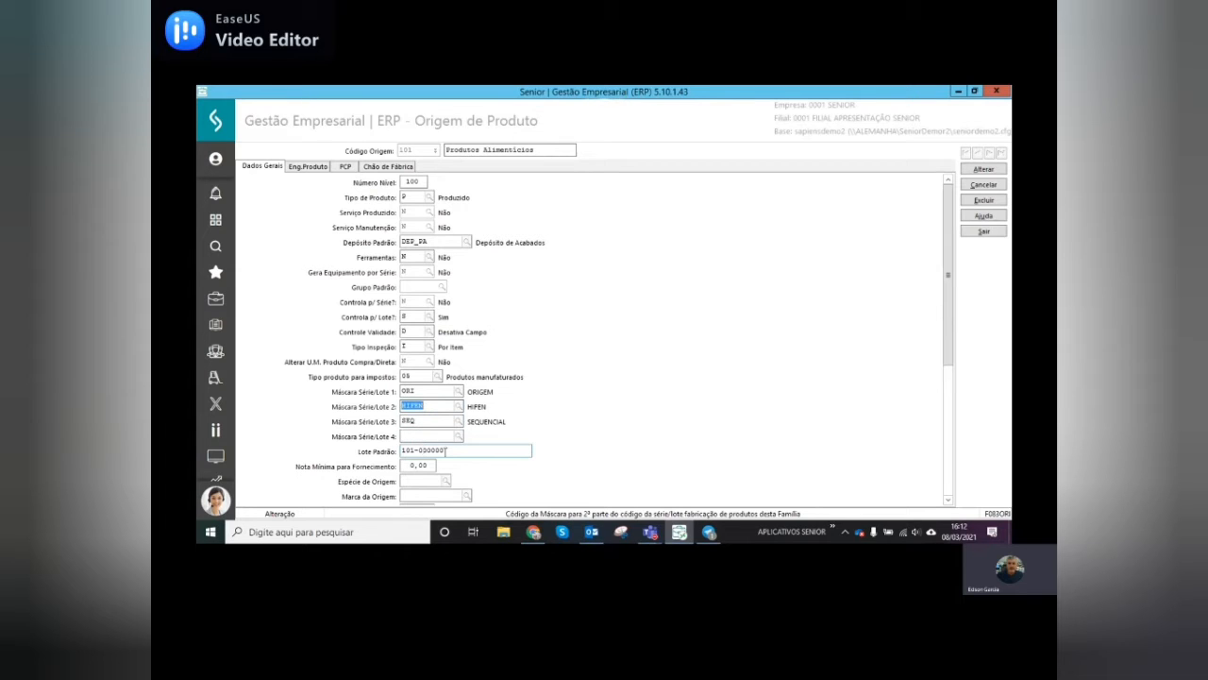
Step: Examine the parts of the default lot code of origin 101 and close the product origin form
left_click_drag(453, 451, 393, 453)
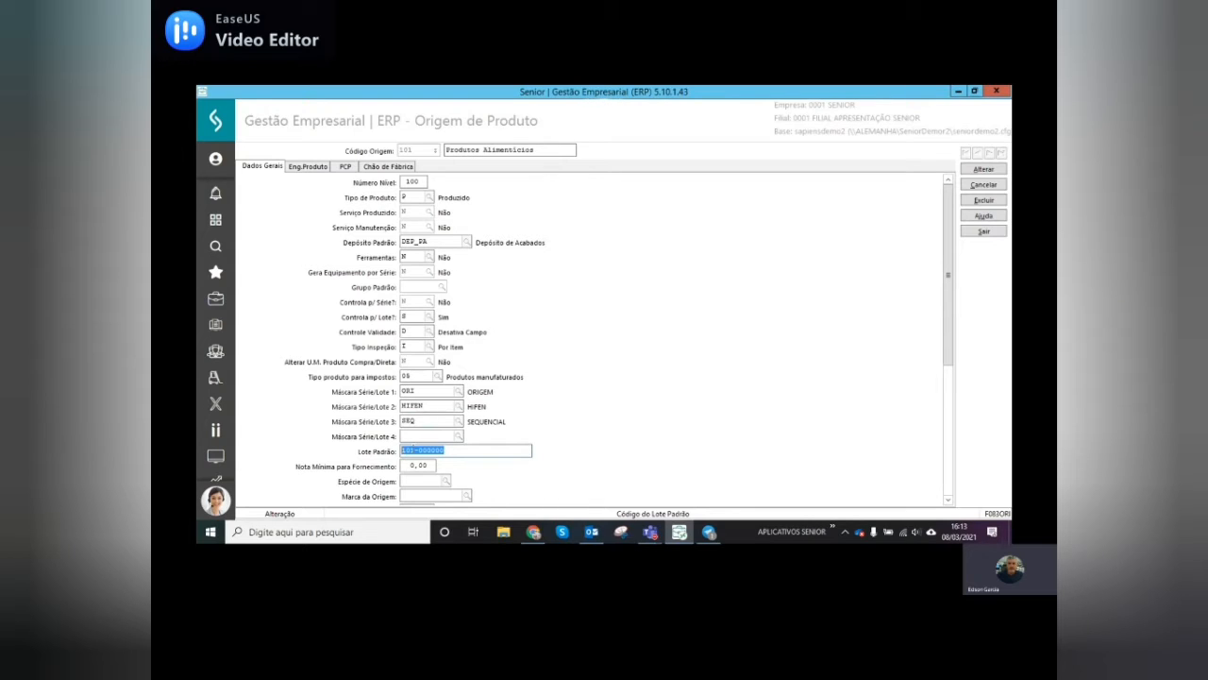
left_click(414, 450)
double_click(412, 451)
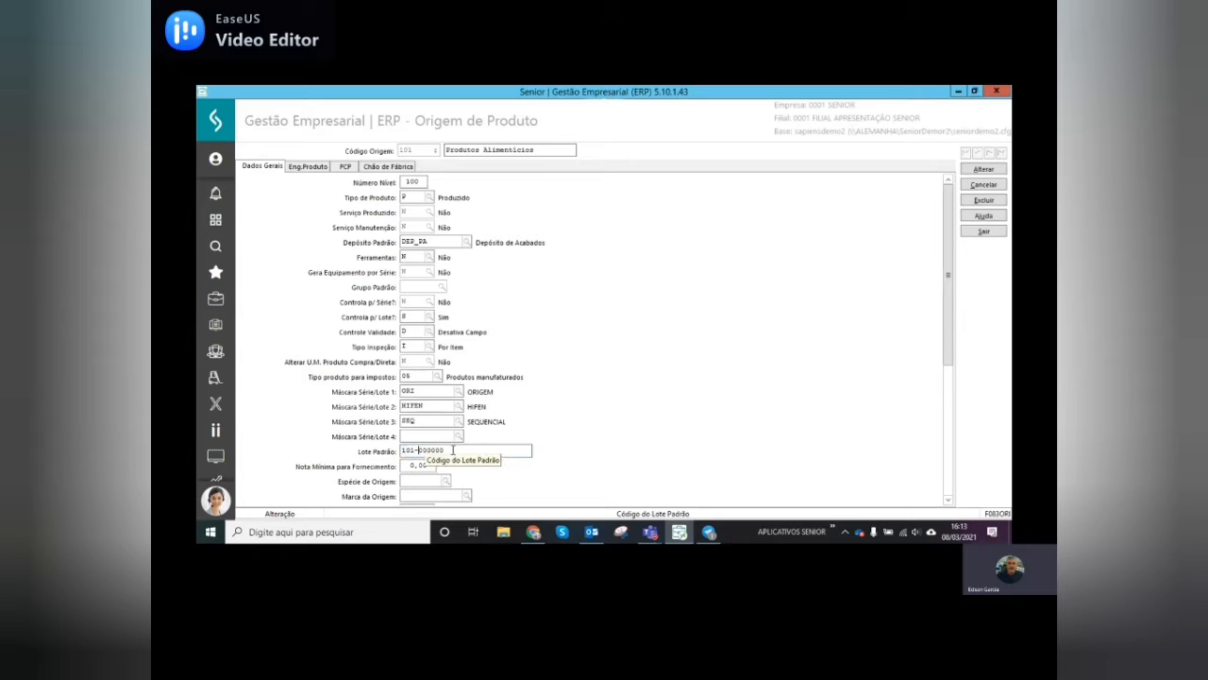
double_click(417, 450)
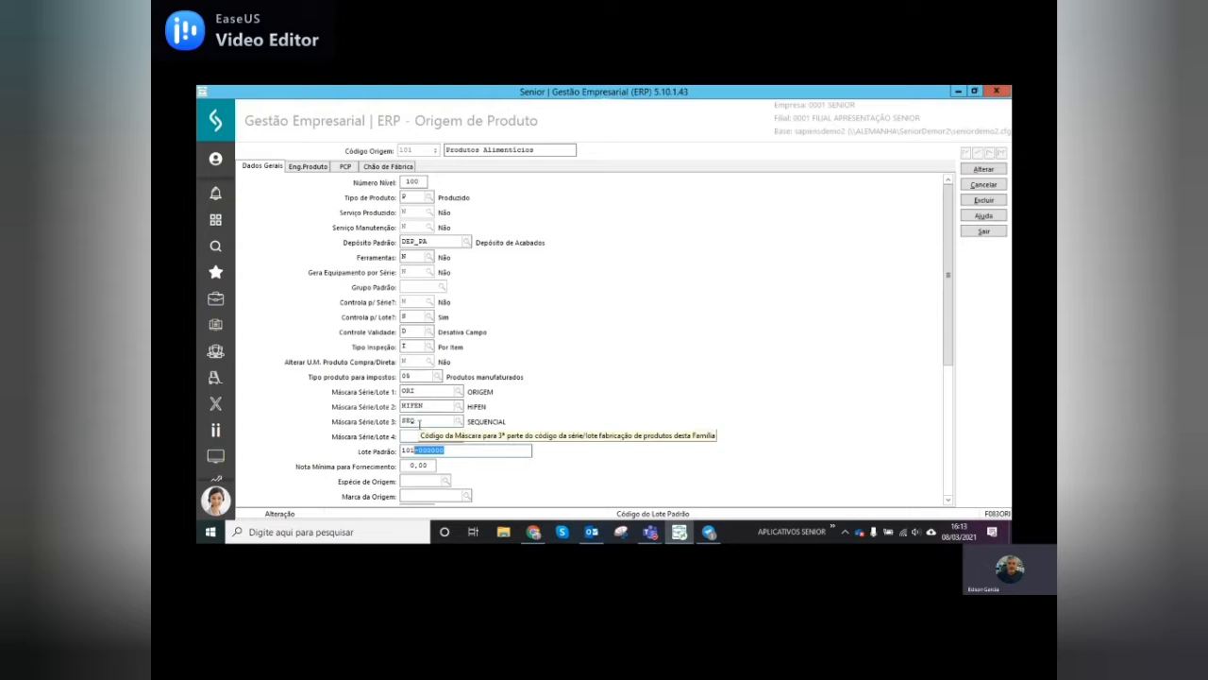
left_click(985, 232)
left_click(593, 330)
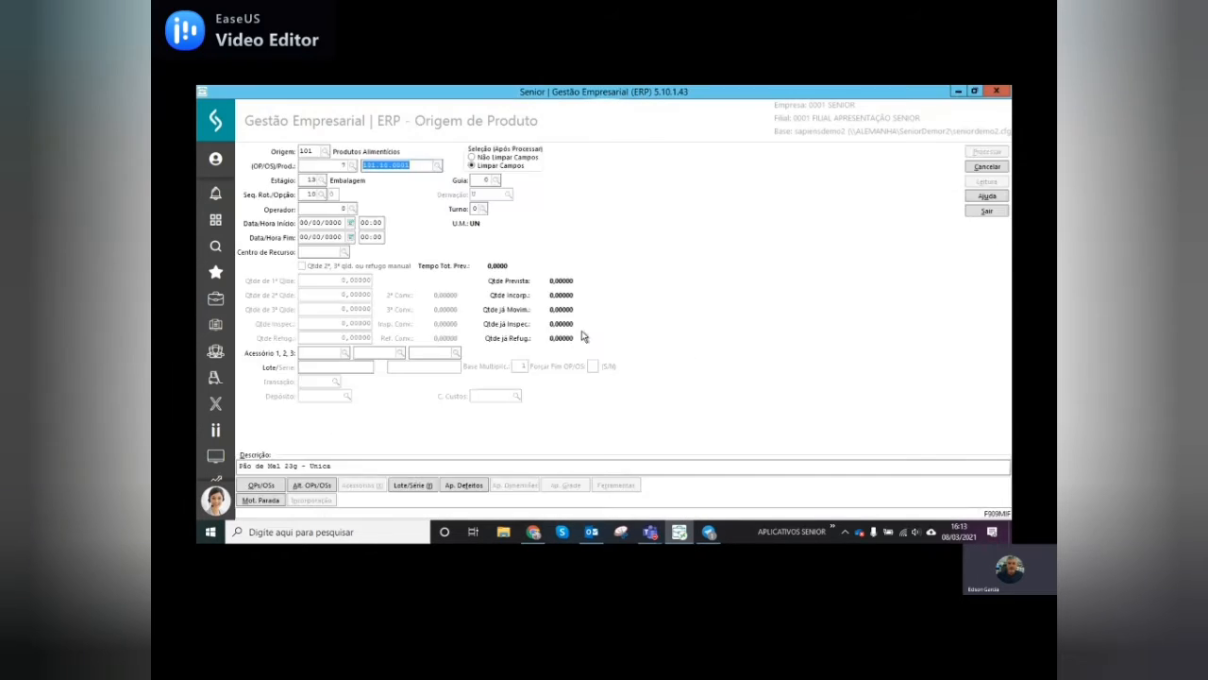
Step: Open the lot control initialization form, examine its default lot and date fields, and close it
left_click(216, 222)
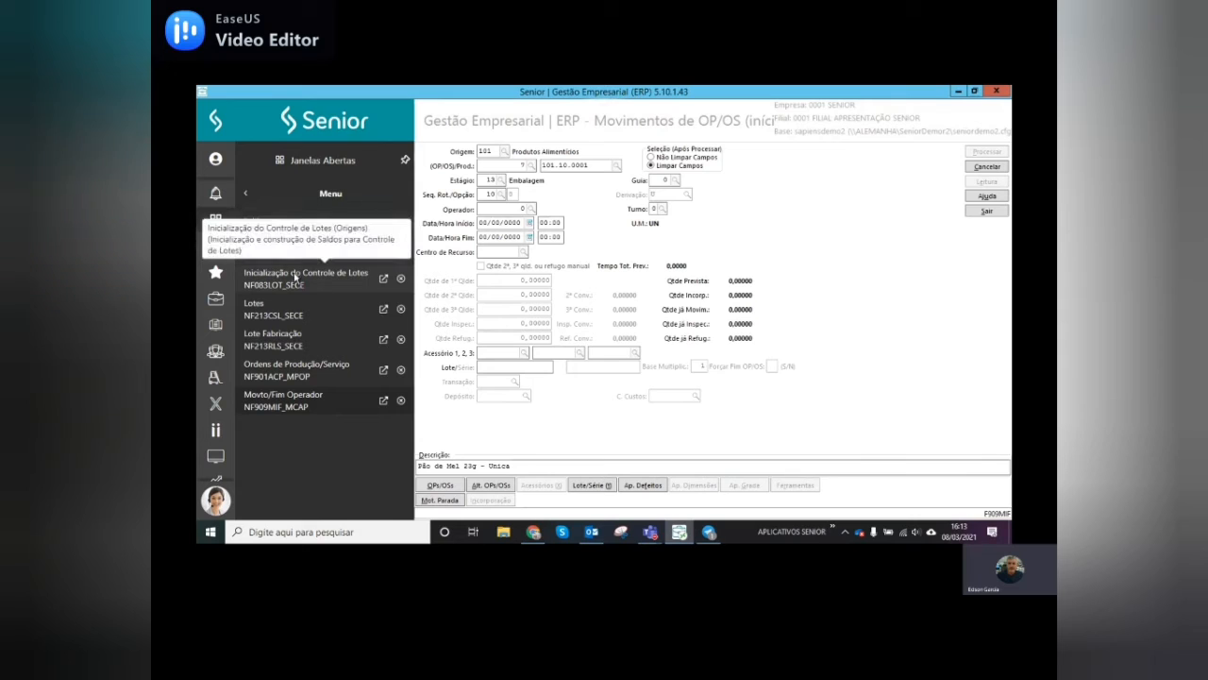
left_click(296, 278)
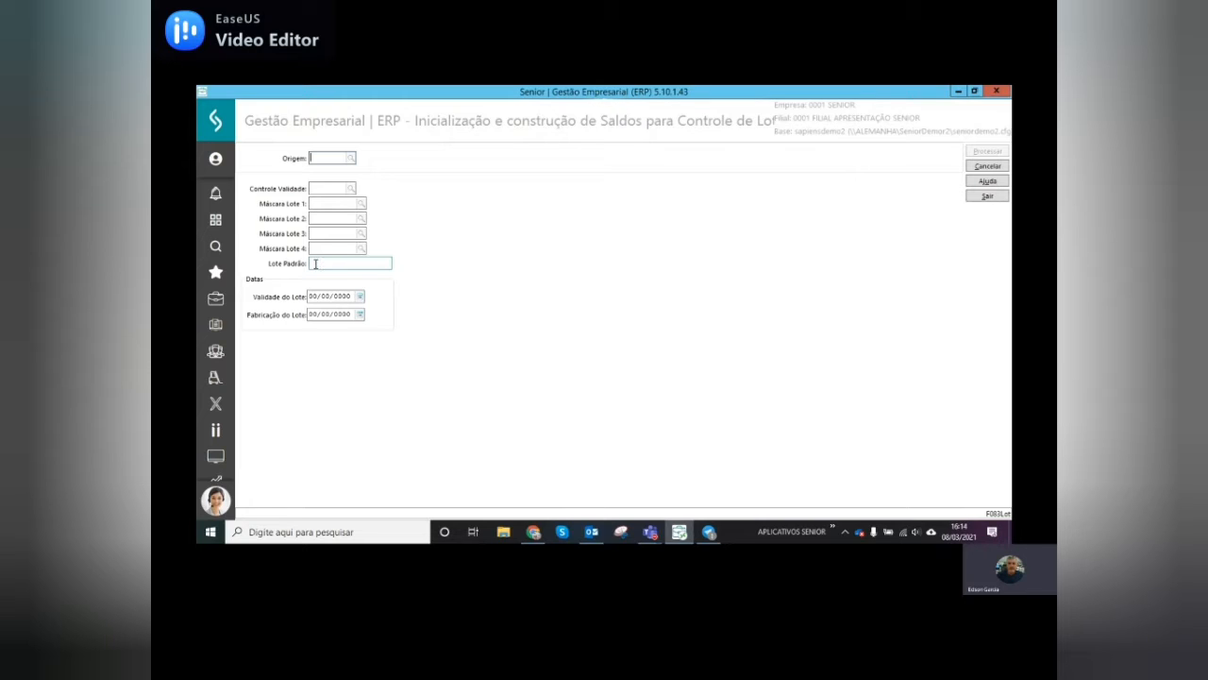
left_click(311, 295)
left_click(988, 195)
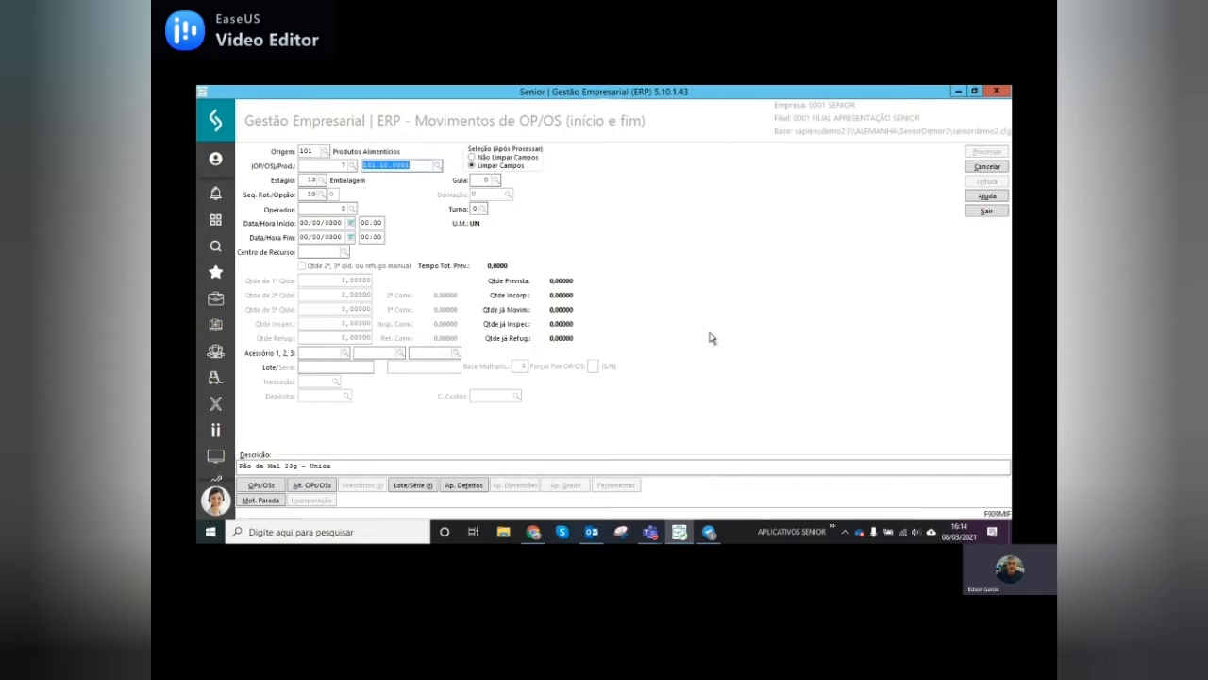
Step: Open the lot query and examine the manufacturing lot, product and lot balance of lot 101-000006
left_click(216, 219)
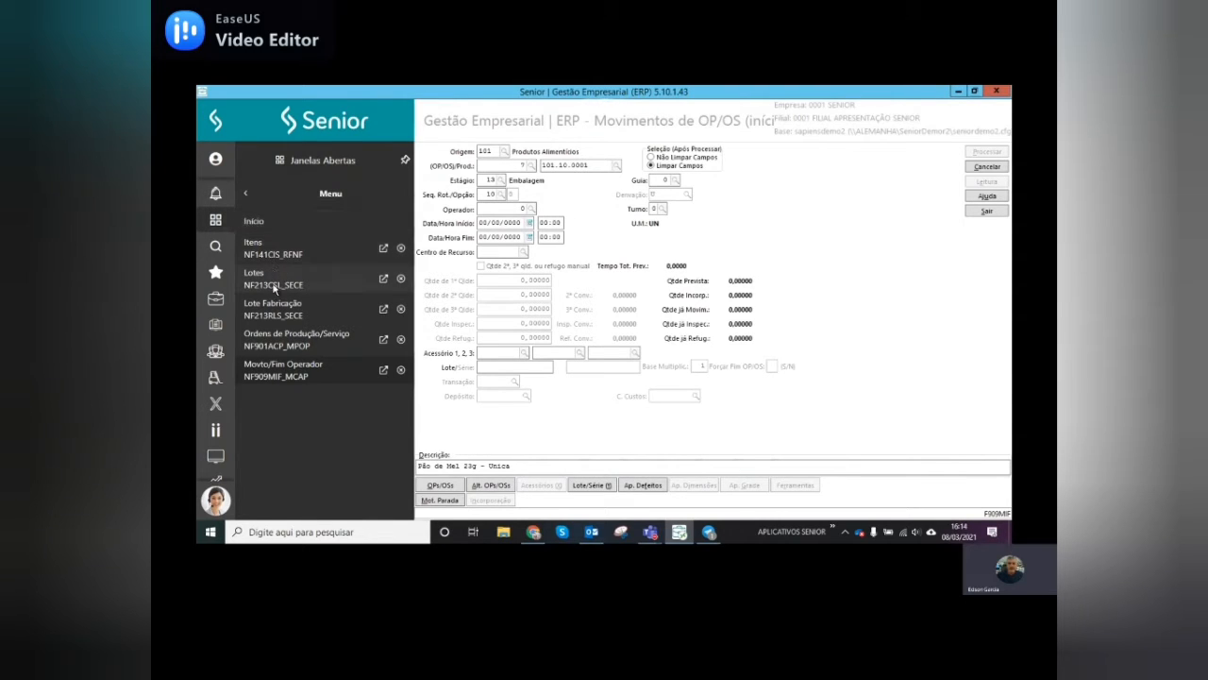
left_click(274, 282)
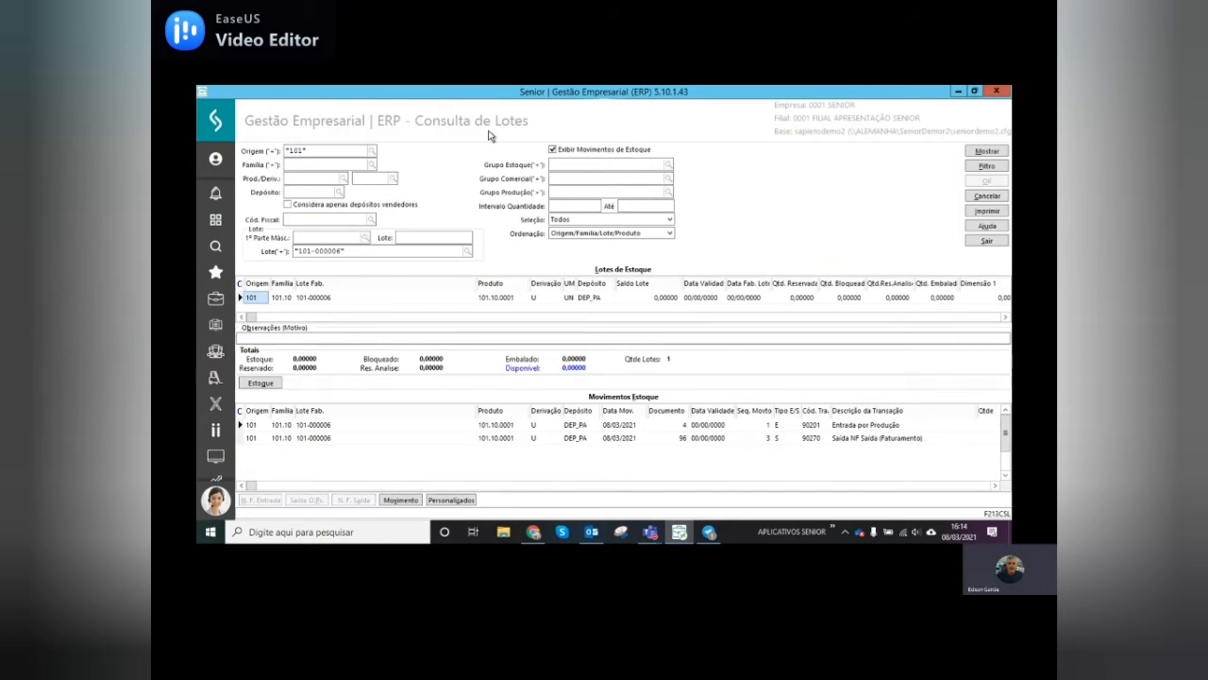
left_click(325, 300)
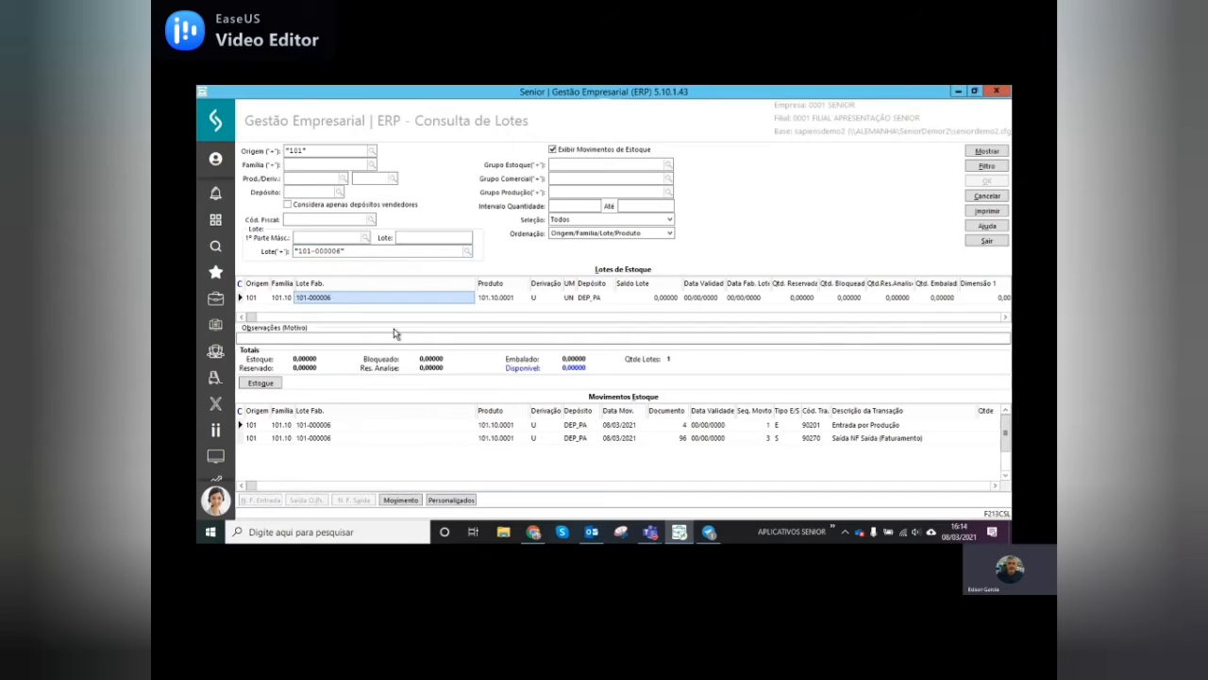
left_click(498, 298)
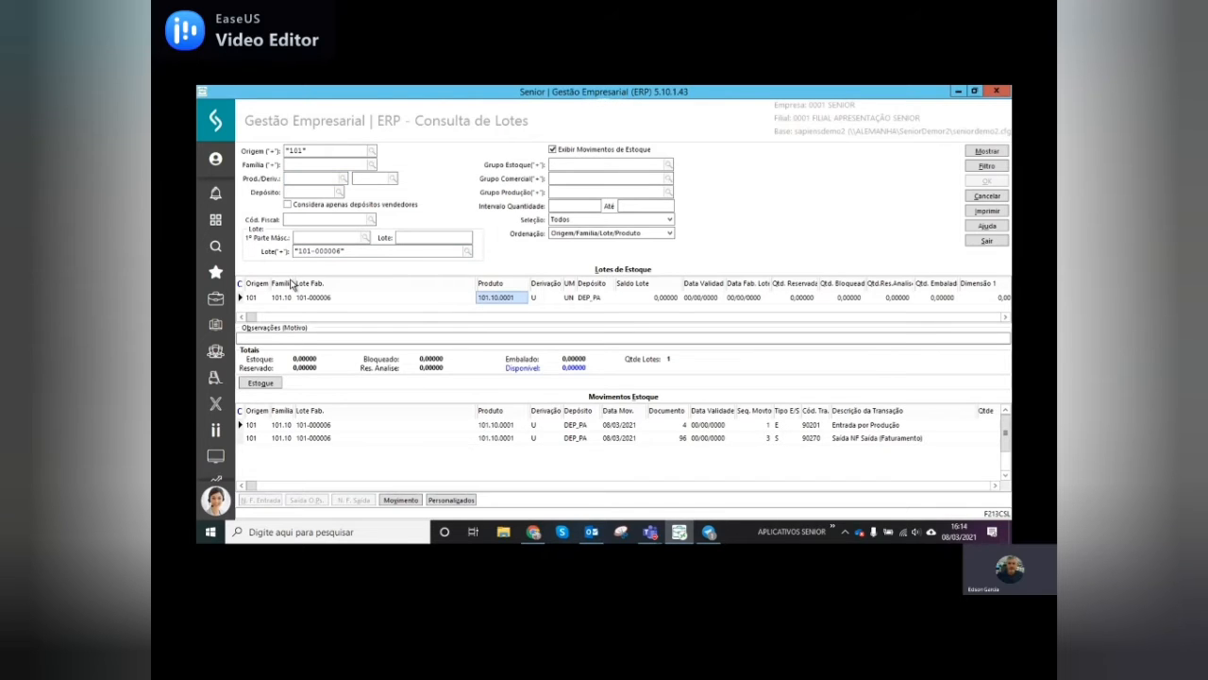
left_click(648, 302)
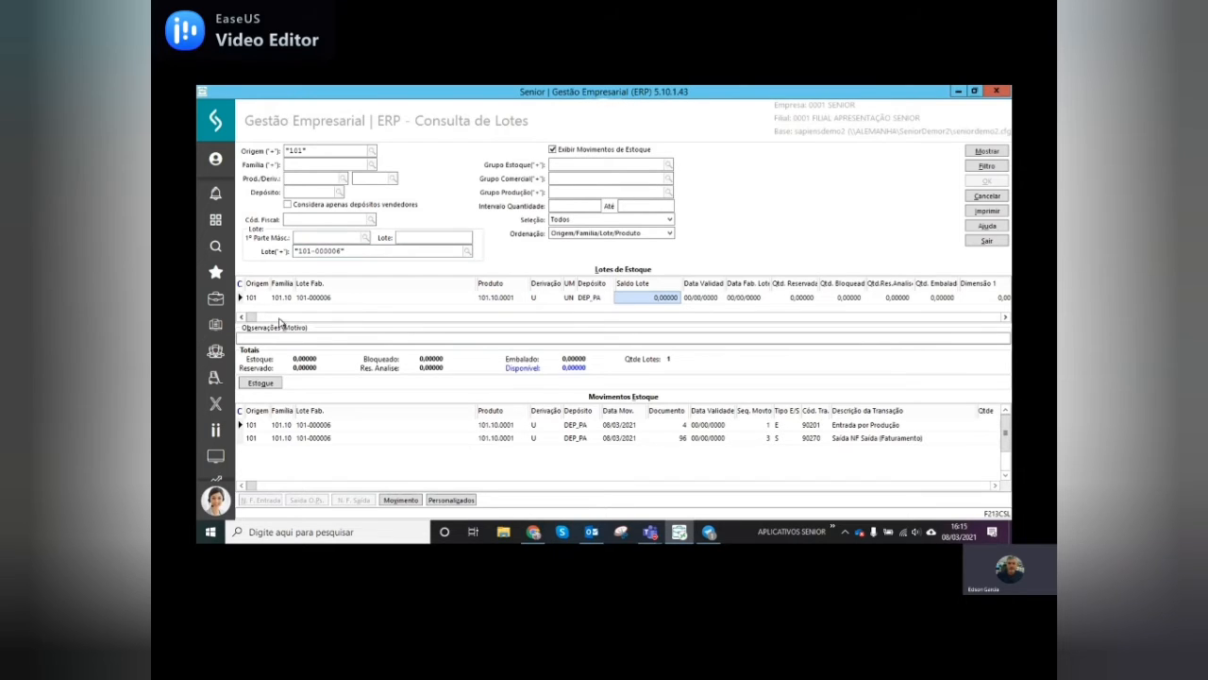
Step: List all lots of product 101.10.0001 by filtering on the product without a lot code, and enlarge the lot list
left_click(489, 301)
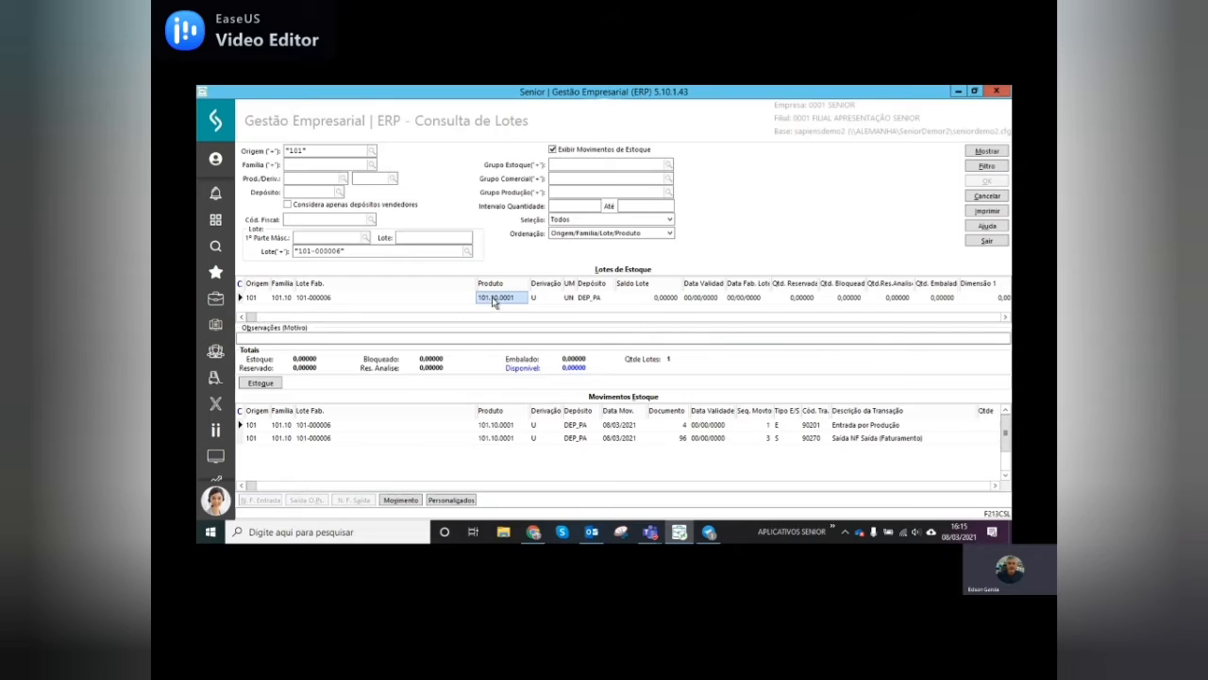
left_click(493, 301)
key("ctrl+c")
left_click(320, 175)
key("ctrl+v")
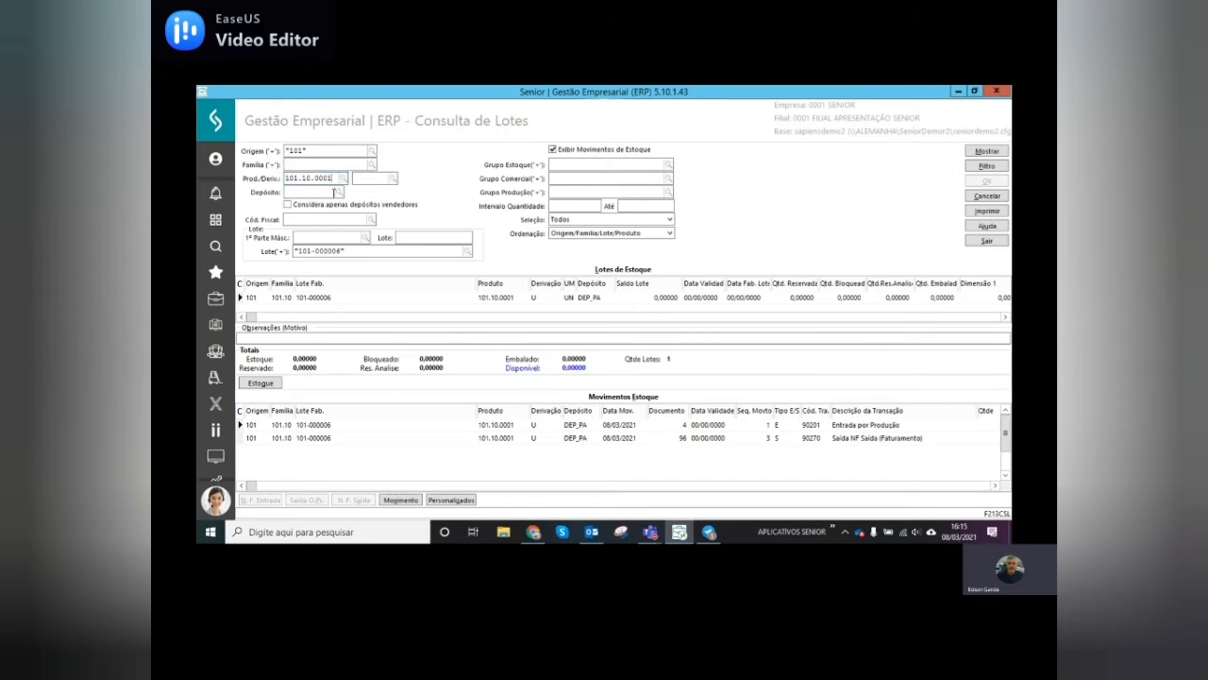
left_click(349, 249)
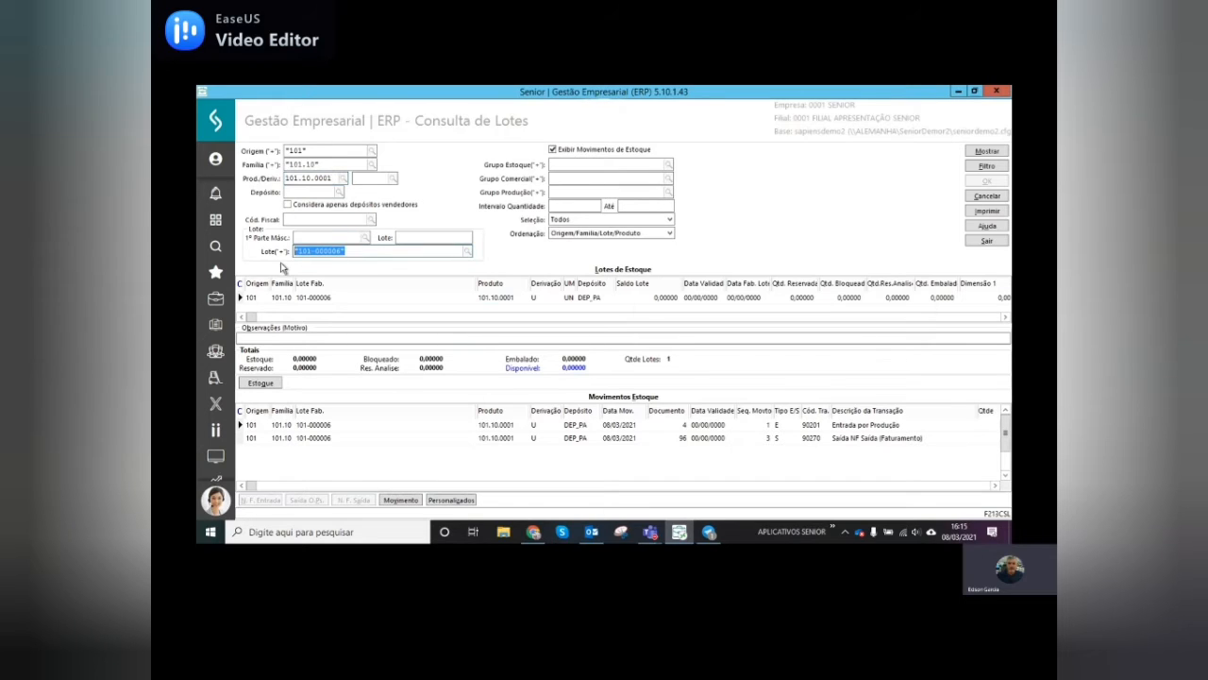
key("Delete")
left_click(975, 151)
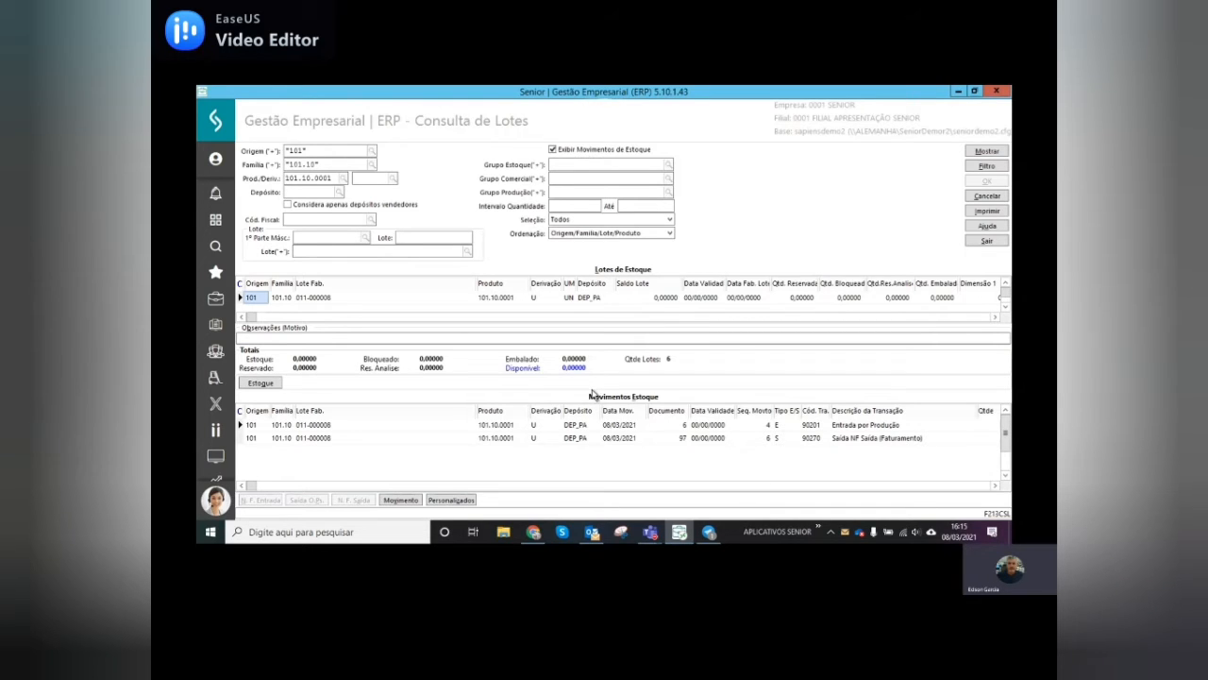
left_click_drag(593, 394, 590, 451)
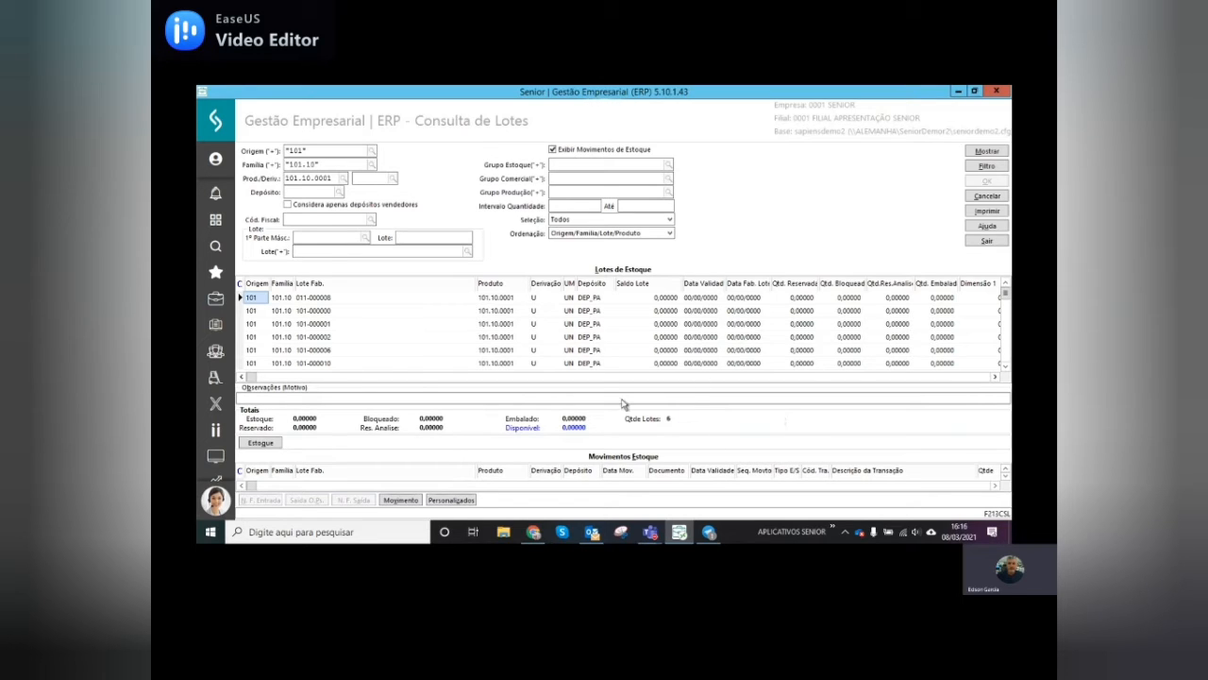
Step: Filter the lot query by manufacturing lot 101-000006 and show the matching records
left_click(333, 354)
key("ctrl+c")
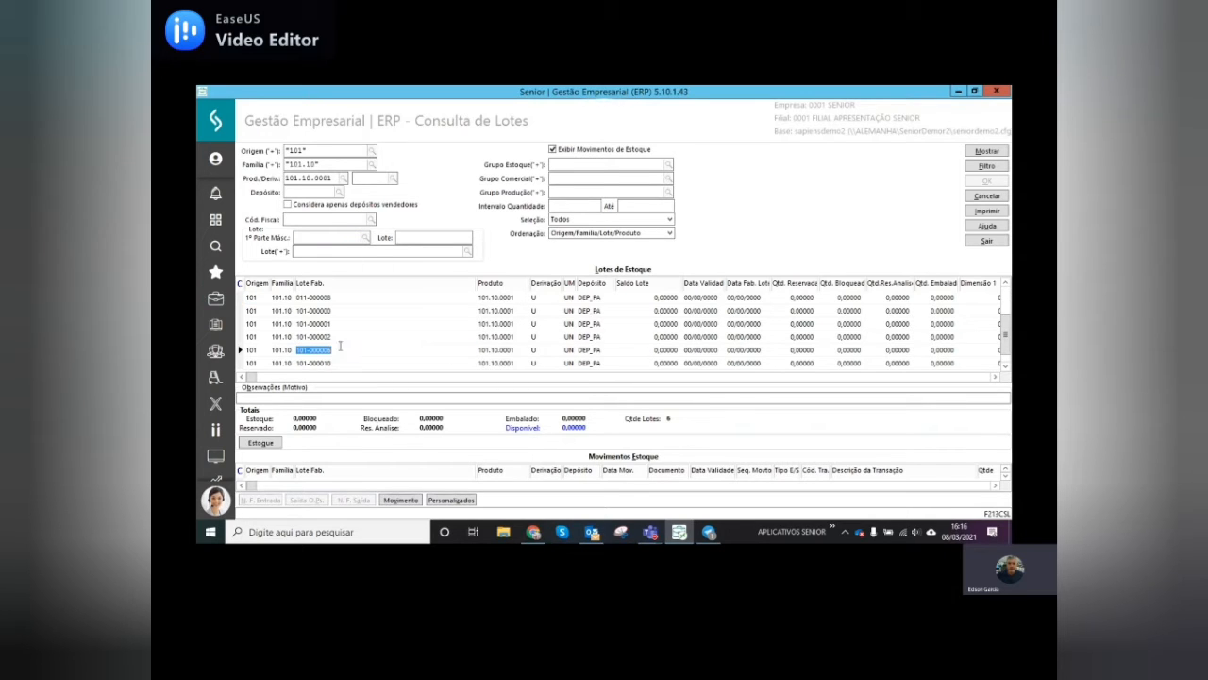
left_click(327, 252)
key("ctrl+v")
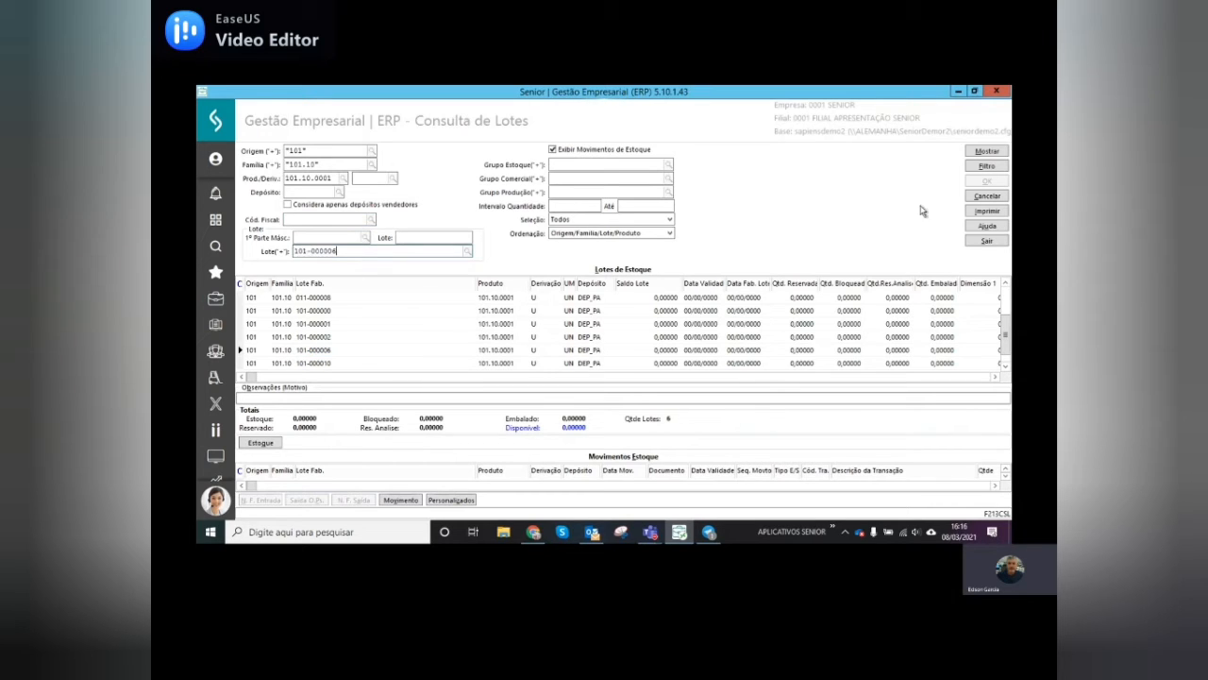
left_click(988, 152)
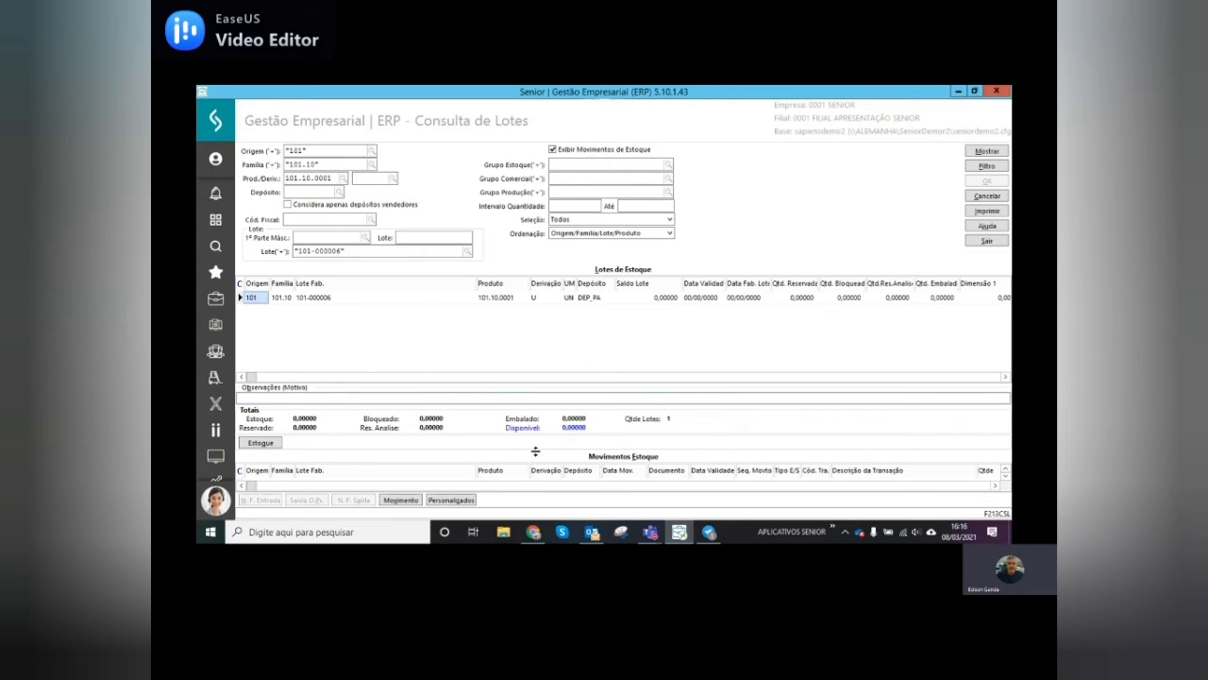
Step: Enlarge the stock movements list, examine the lot's production entry and invoicing exit with their documents, and close the lot query
left_click_drag(536, 452, 543, 347)
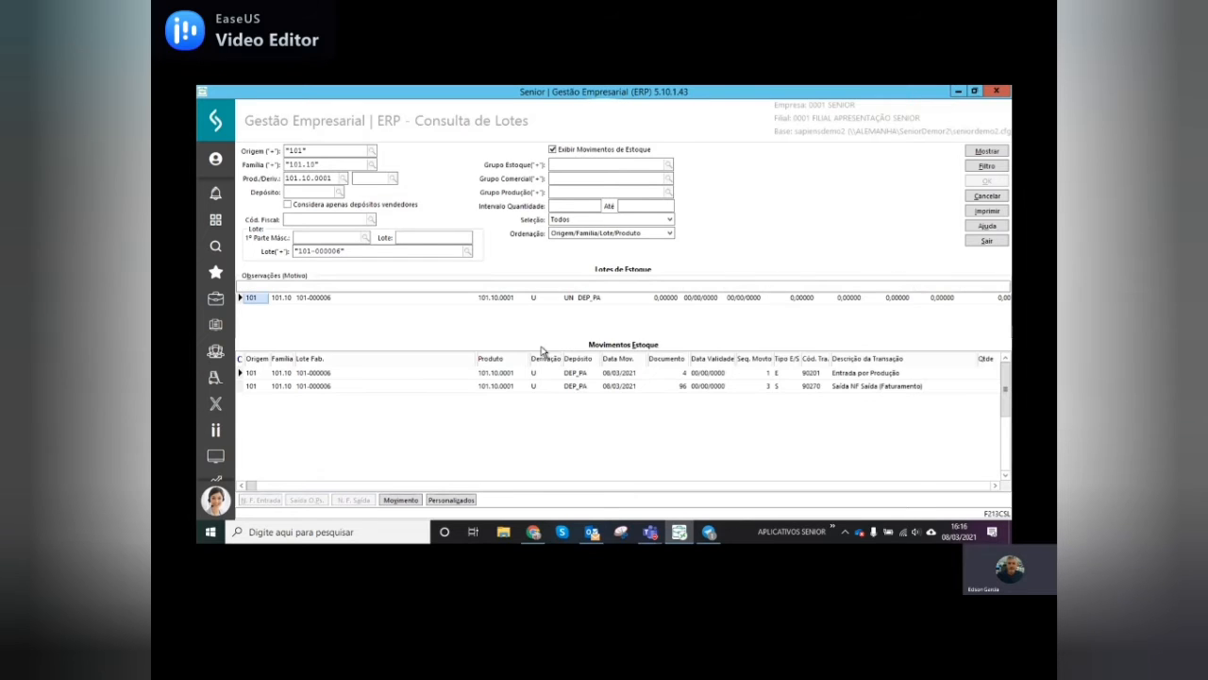
left_click(848, 373)
left_click(619, 376)
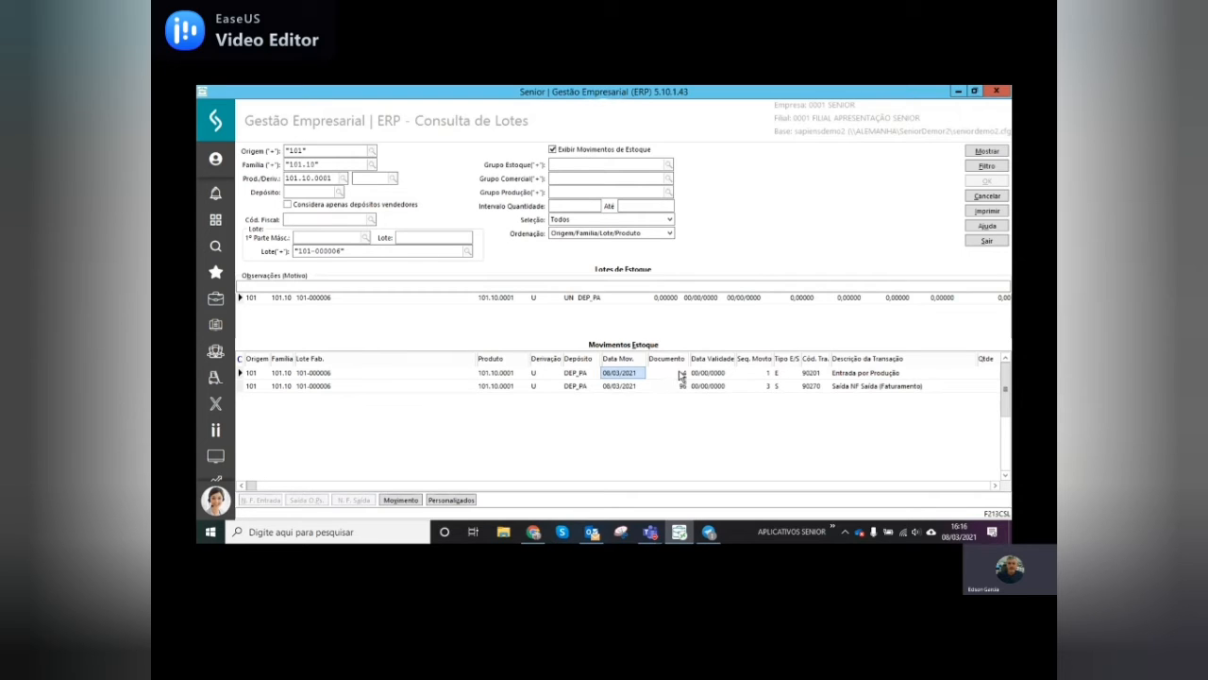
left_click(681, 376)
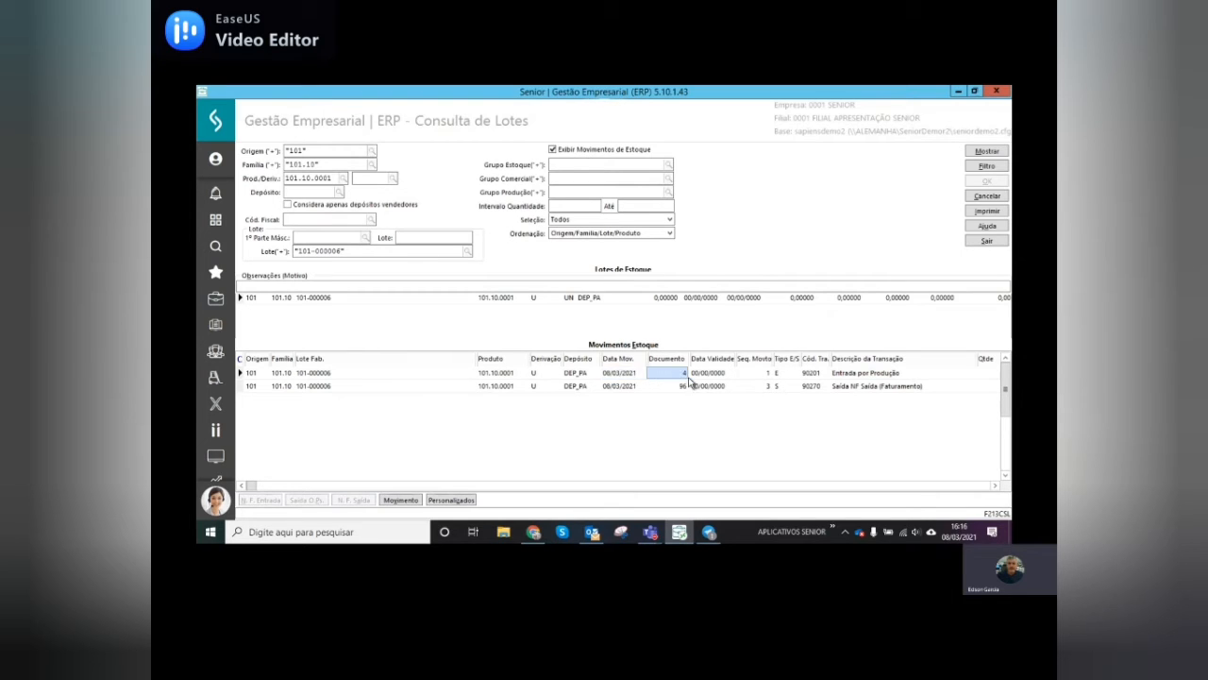
left_click(808, 389)
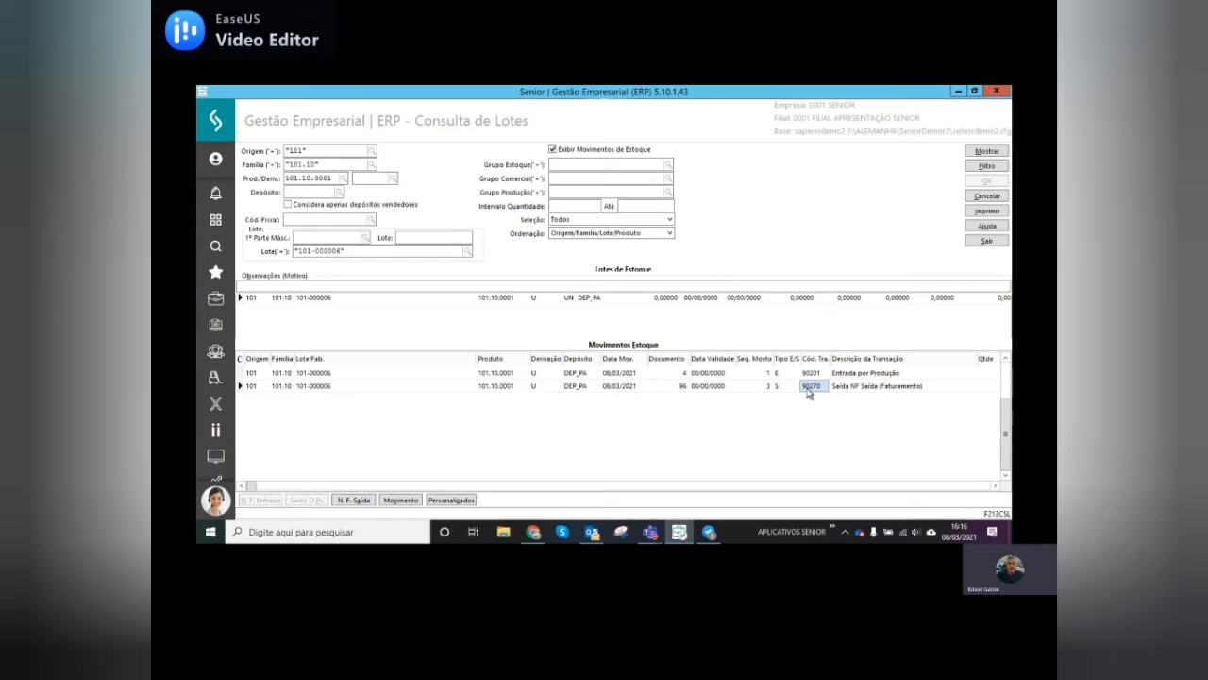
left_click(673, 389)
left_click(987, 242)
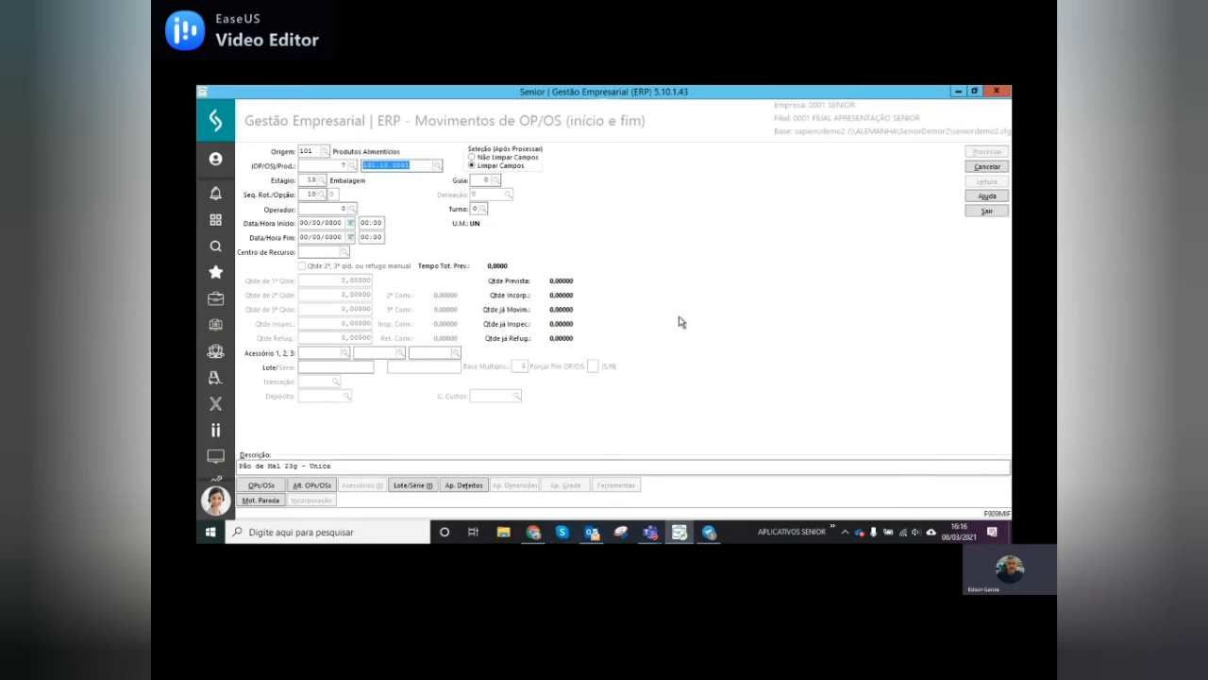
Step: Switch to the open production order tracking window (Acompanhamento de Produção)
left_click(217, 221)
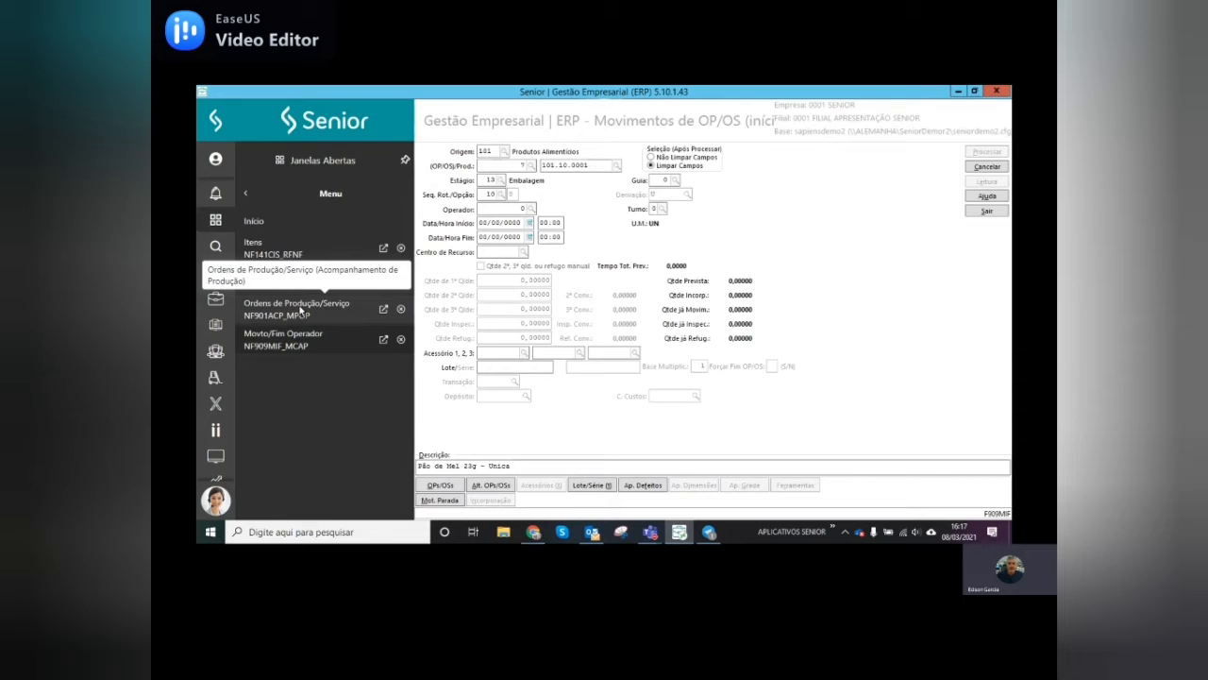
left_click(300, 311)
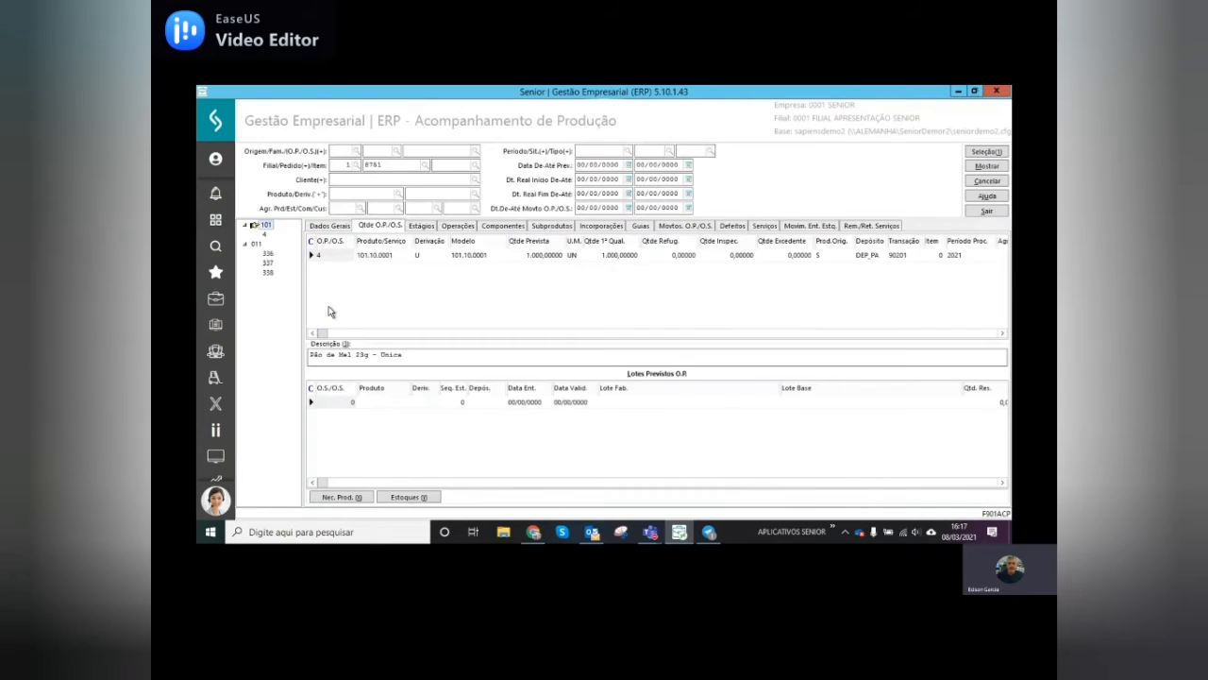
Step: Compare the quantities and products of the production orders listed under origins 101 and 011, ending on the finished product's order
left_click(387, 166)
double_click(380, 165)
left_click(267, 234)
left_click(268, 253)
left_click(269, 262)
left_click(272, 272)
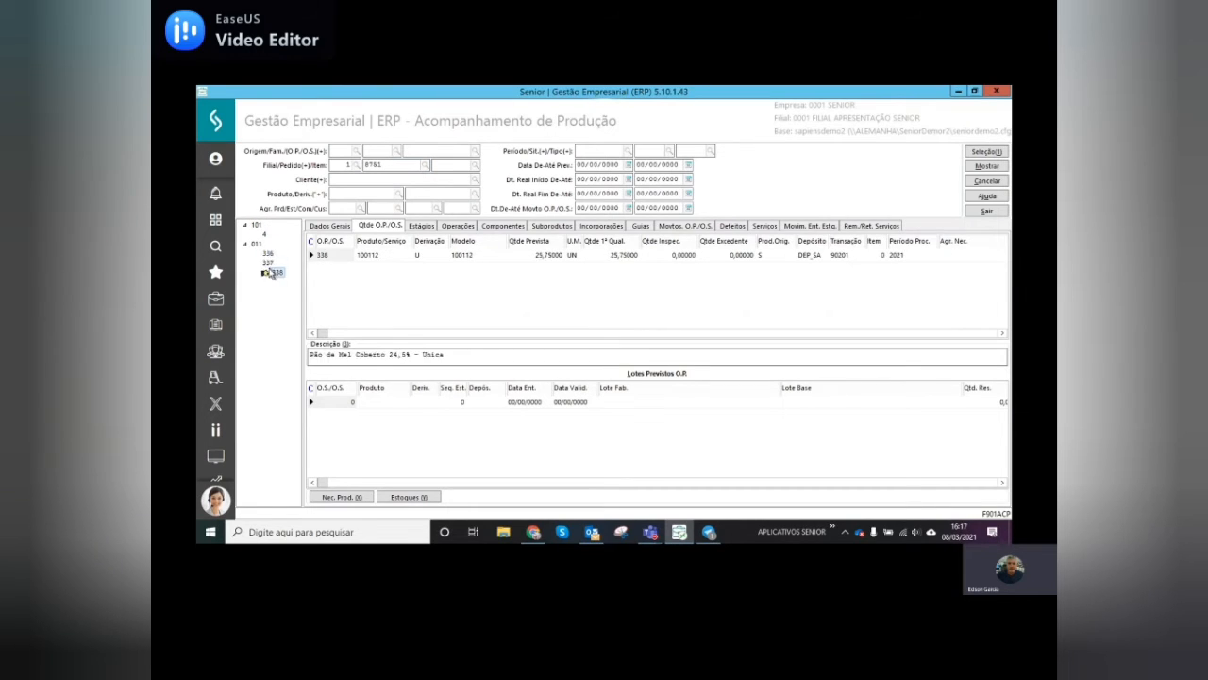
left_click(268, 264)
left_click(268, 273)
left_click(268, 235)
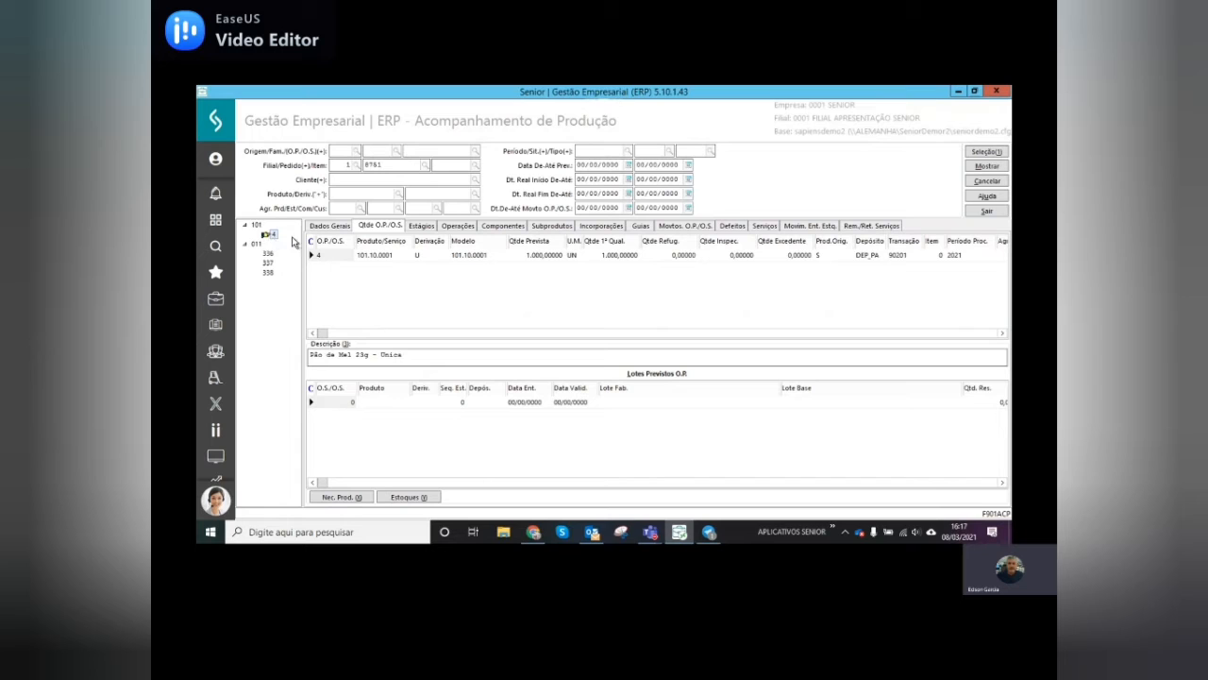
Step: Examine the components of the 101.10.0001 order, and check which origin 011 order produces component 100112
left_click(503, 226)
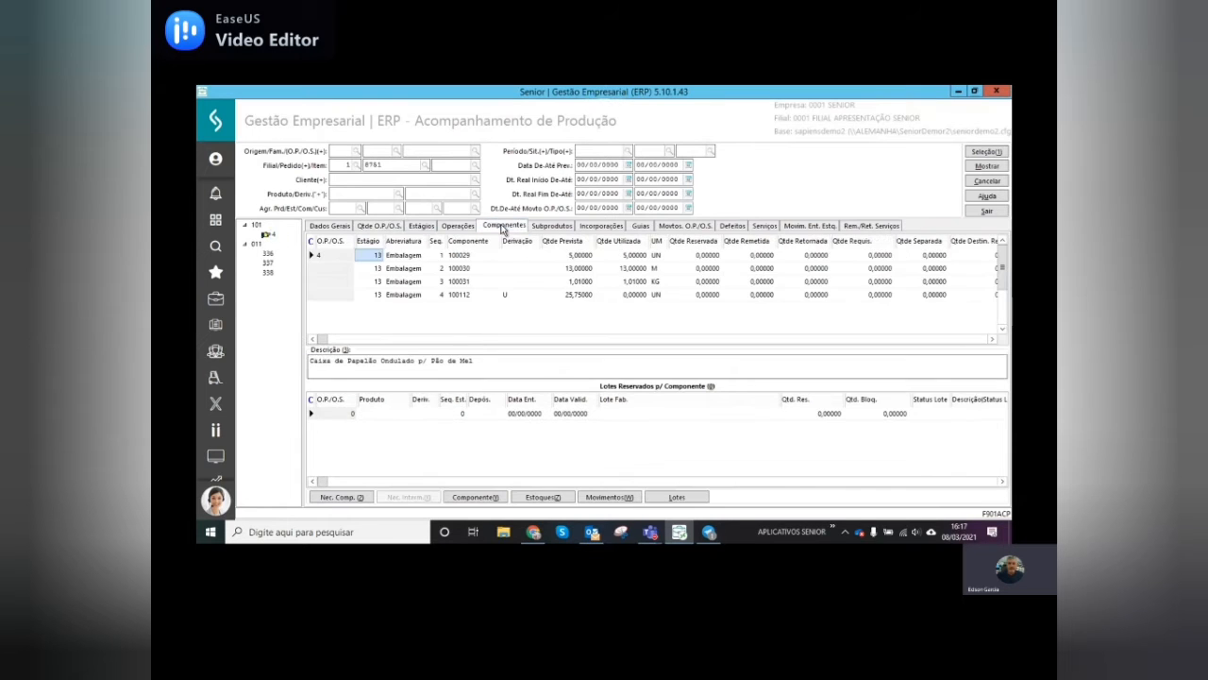
left_click(465, 261)
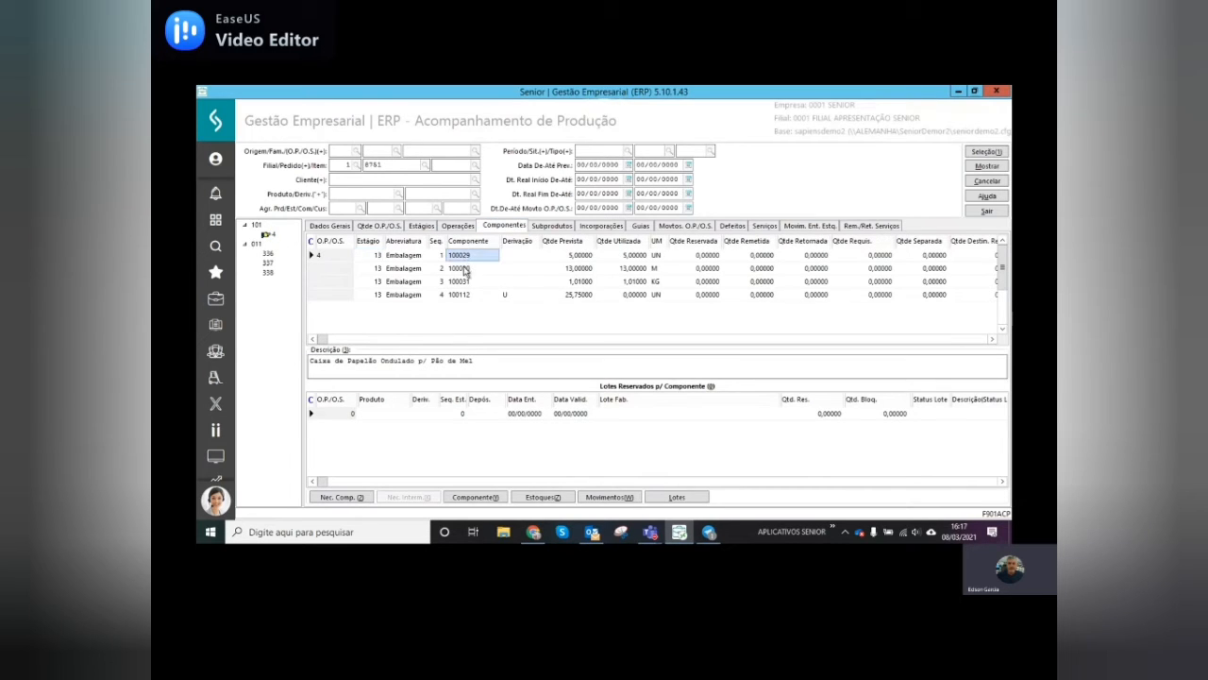
left_click(464, 269)
left_click(466, 281)
left_click(465, 294)
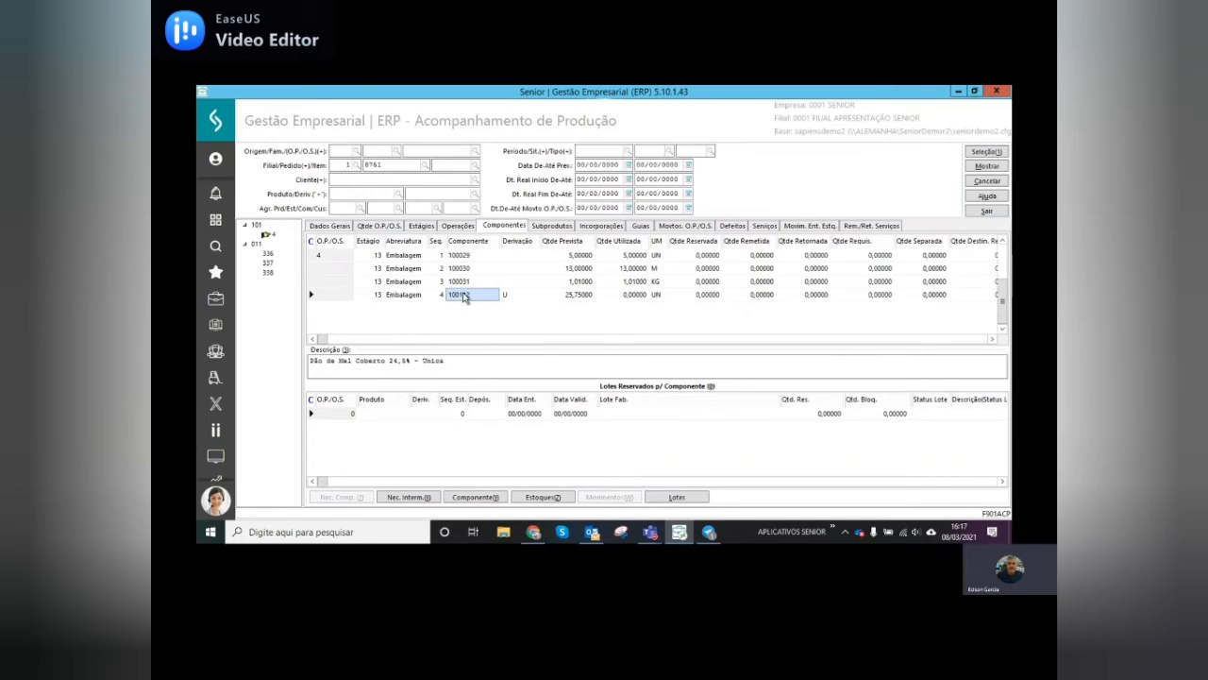
left_click(270, 273)
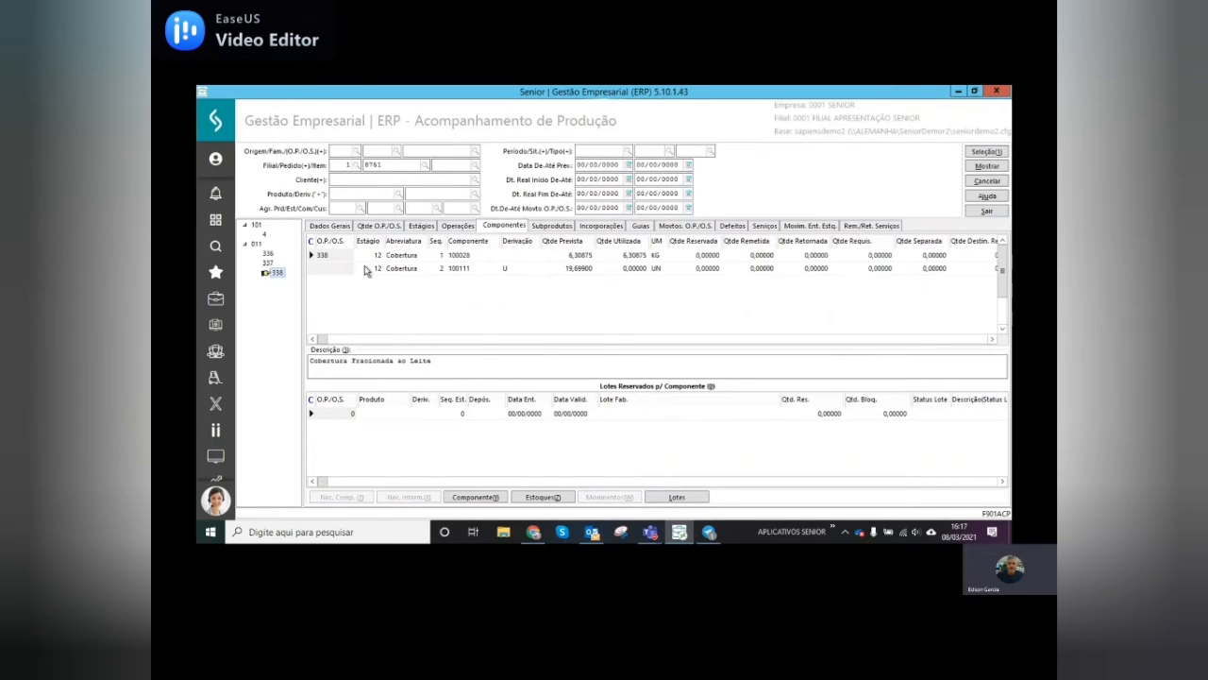
left_click(379, 226)
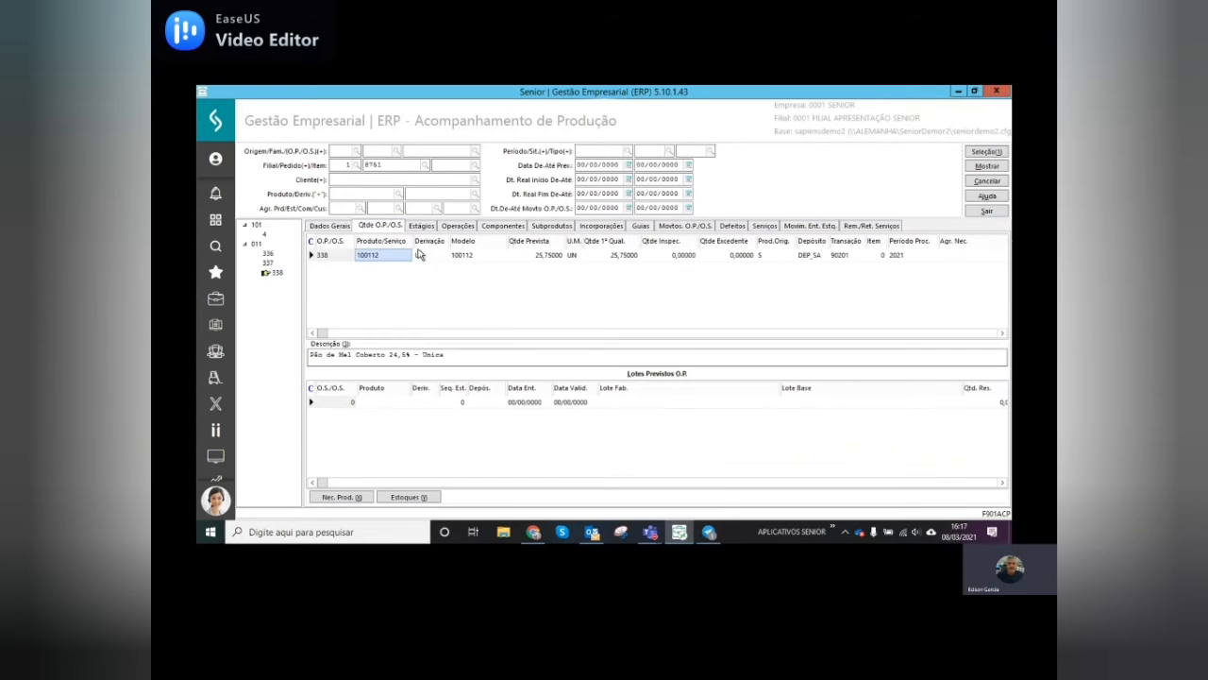
Step: Show the lot balances of component 100112 in the finished product's order, going through its stock position query
left_click(267, 236)
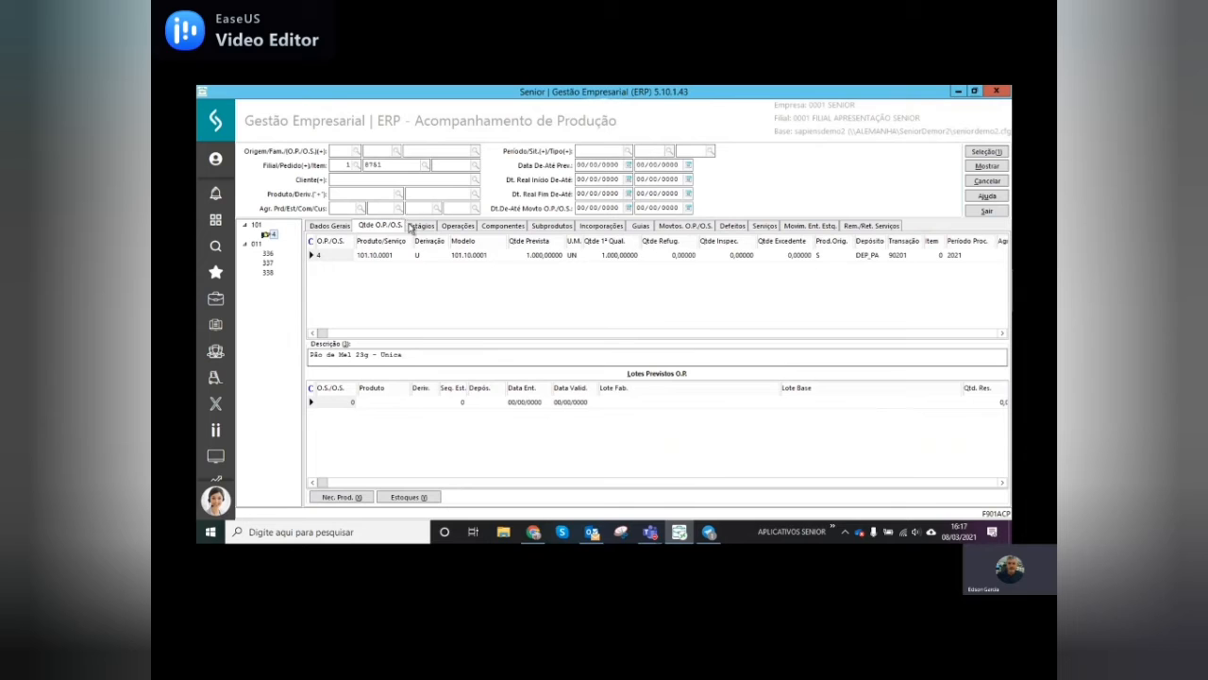
left_click(504, 227)
left_click(462, 298)
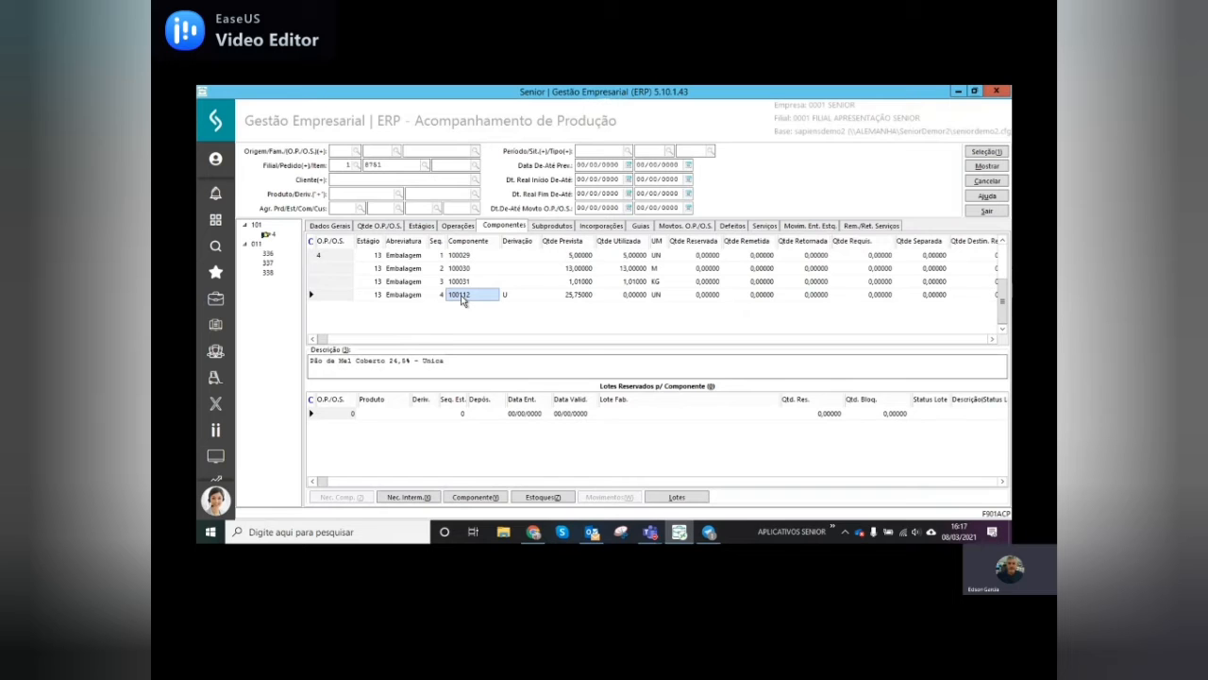
left_click(545, 497)
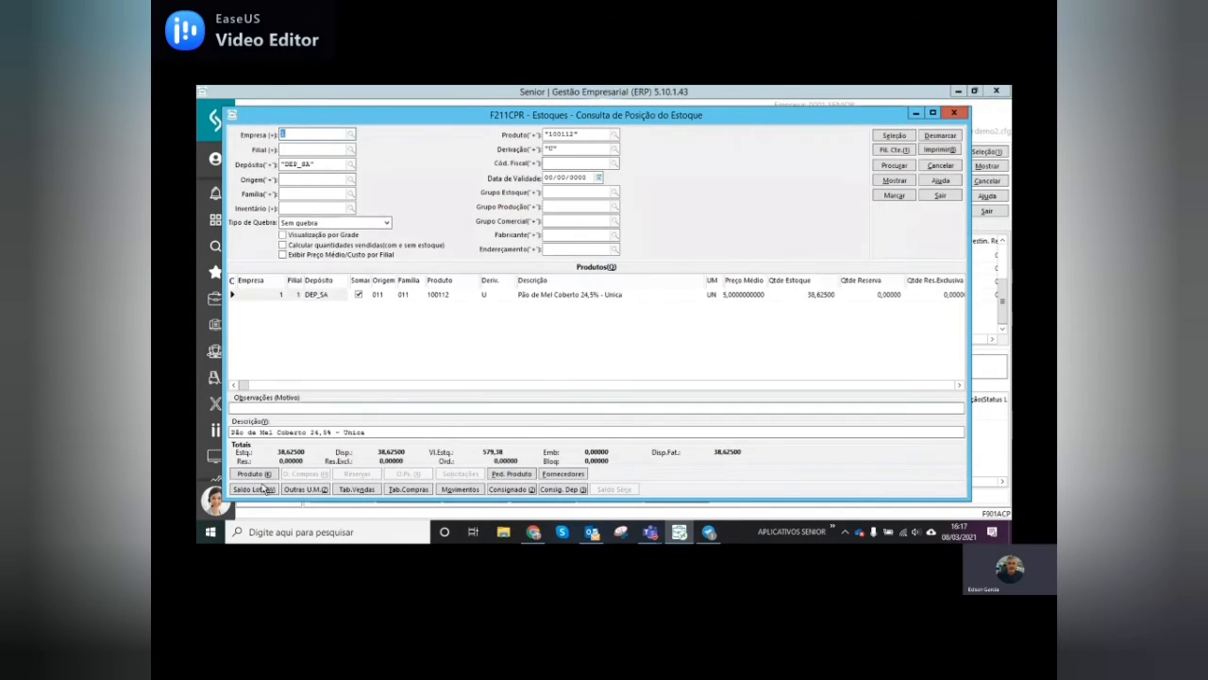
left_click(255, 489)
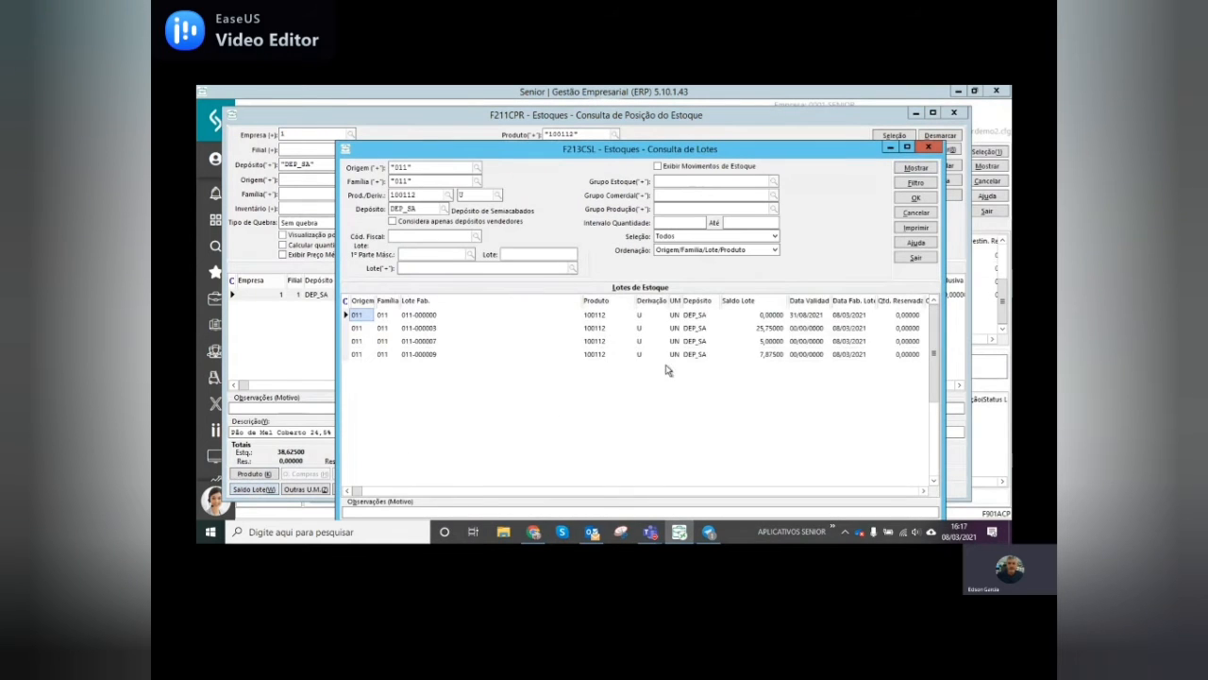
Step: Examine the stock balance, expiry date and manufacturing date of each lot of product 100112
left_click(754, 315)
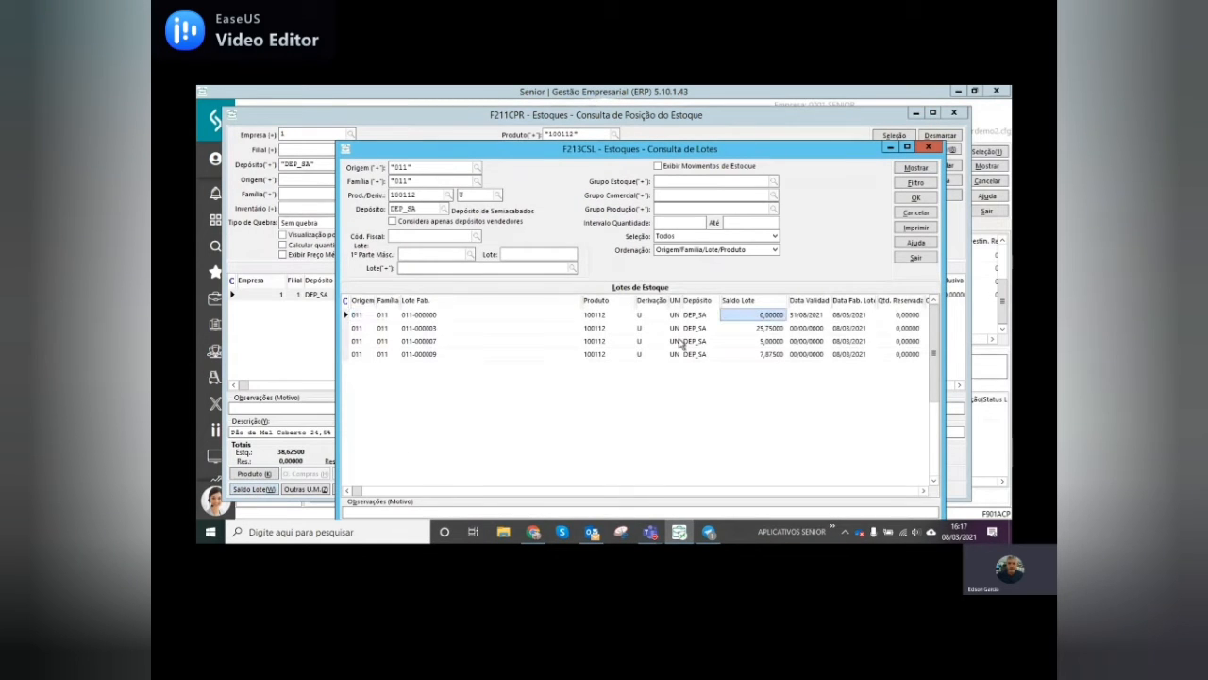
left_click(754, 329)
left_click(760, 341)
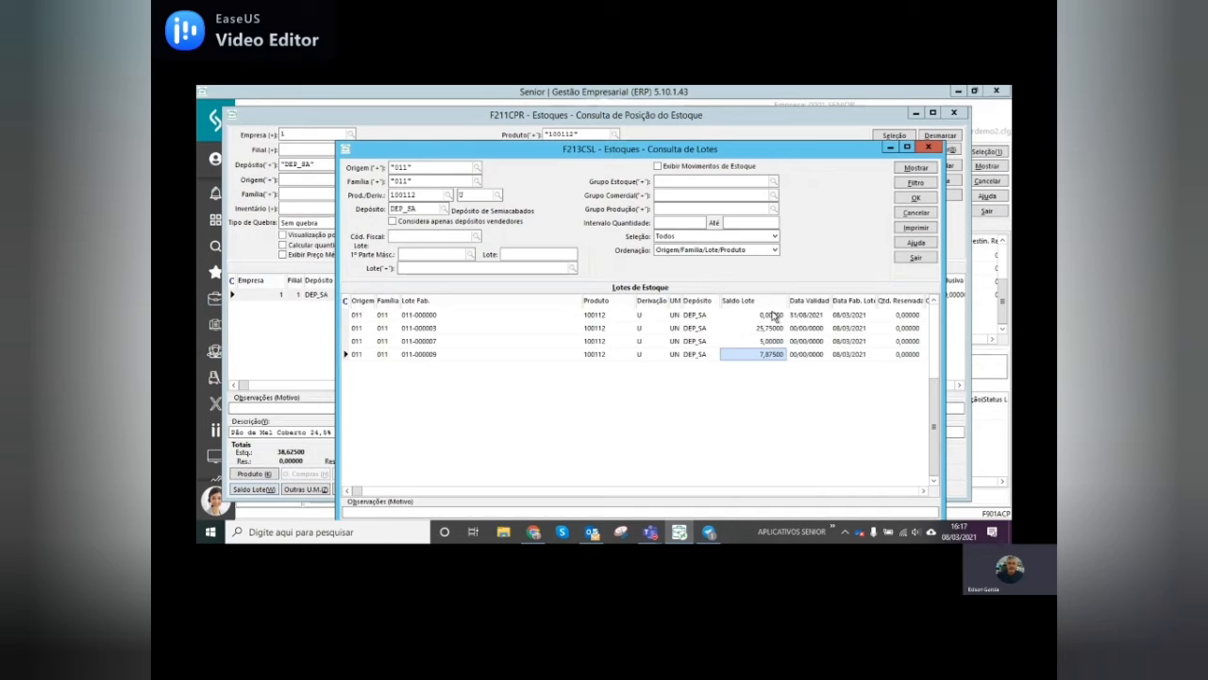
left_click(772, 316)
left_click(812, 316)
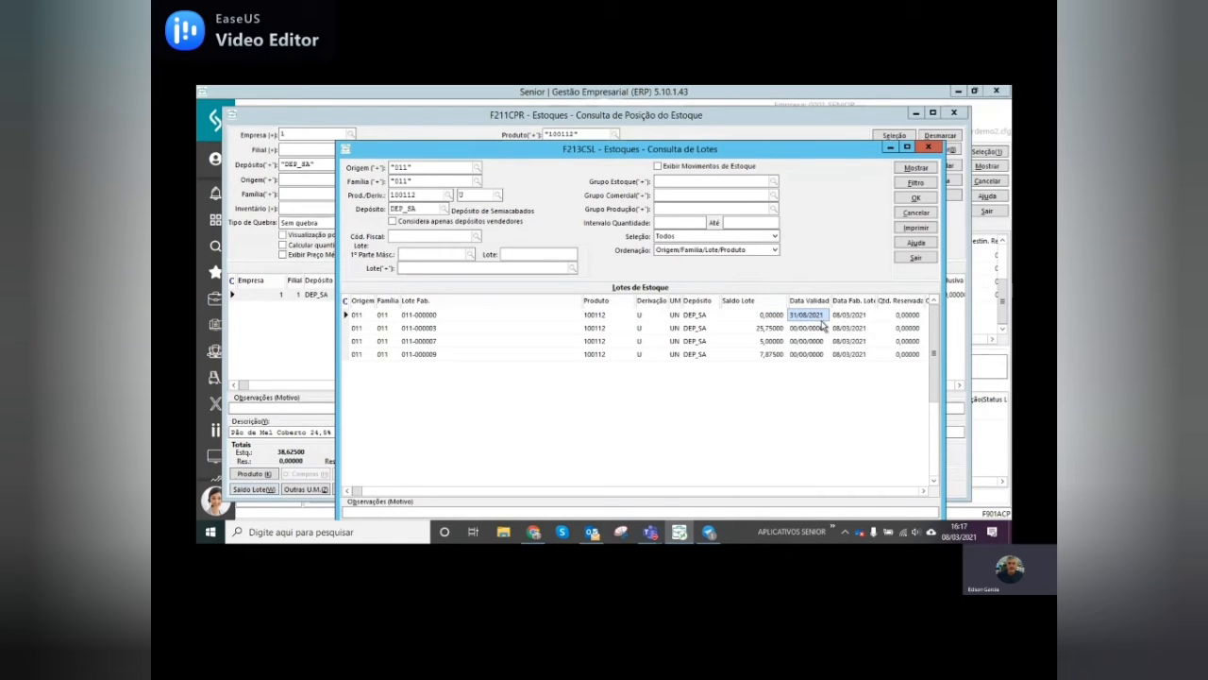
left_click(853, 328)
left_click(853, 343)
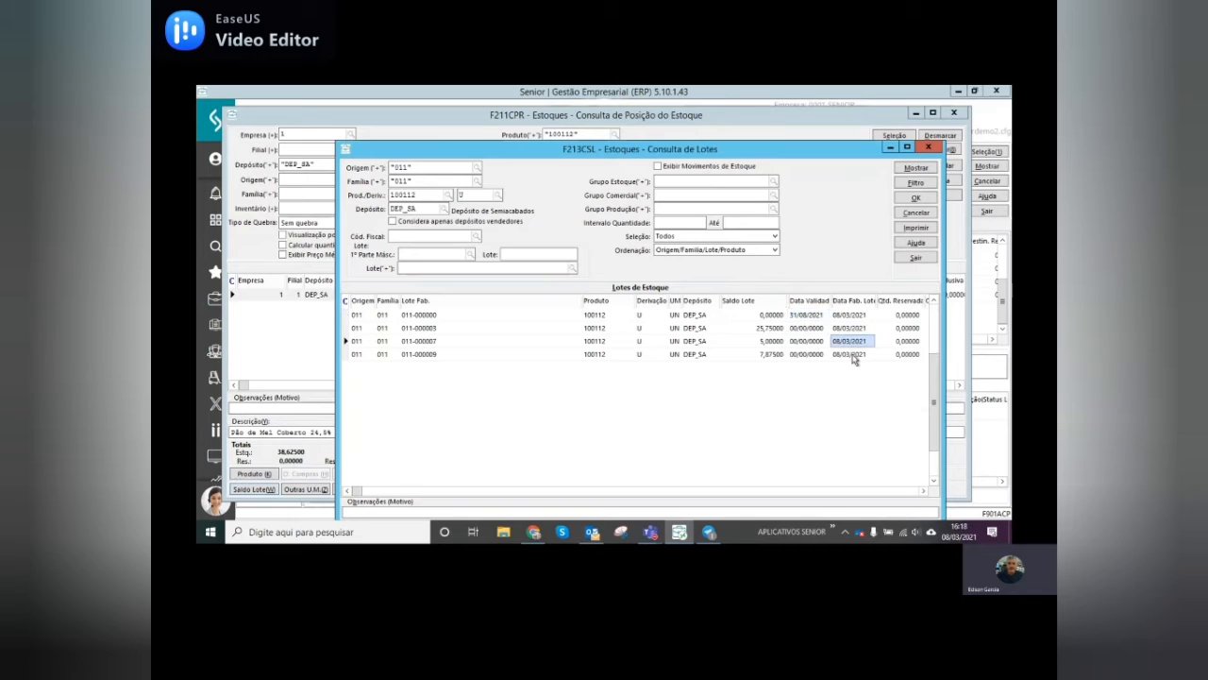
left_click(854, 355)
left_click(846, 328)
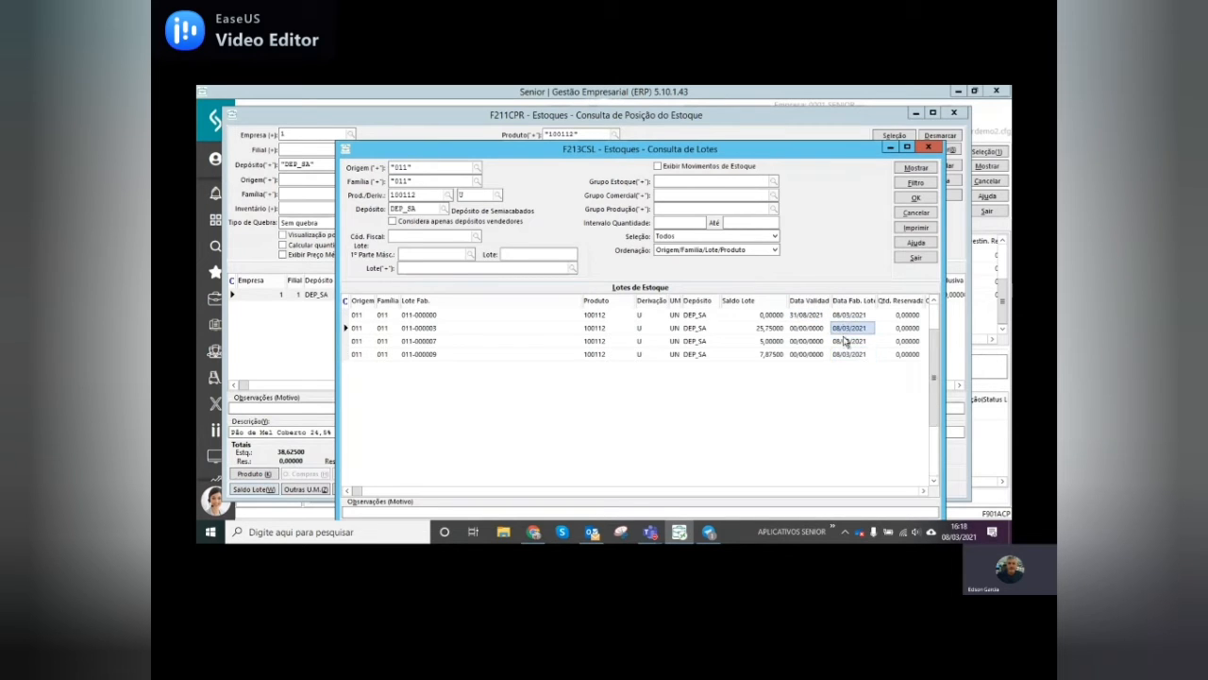
left_click(847, 342)
left_click(849, 355)
left_click(846, 346)
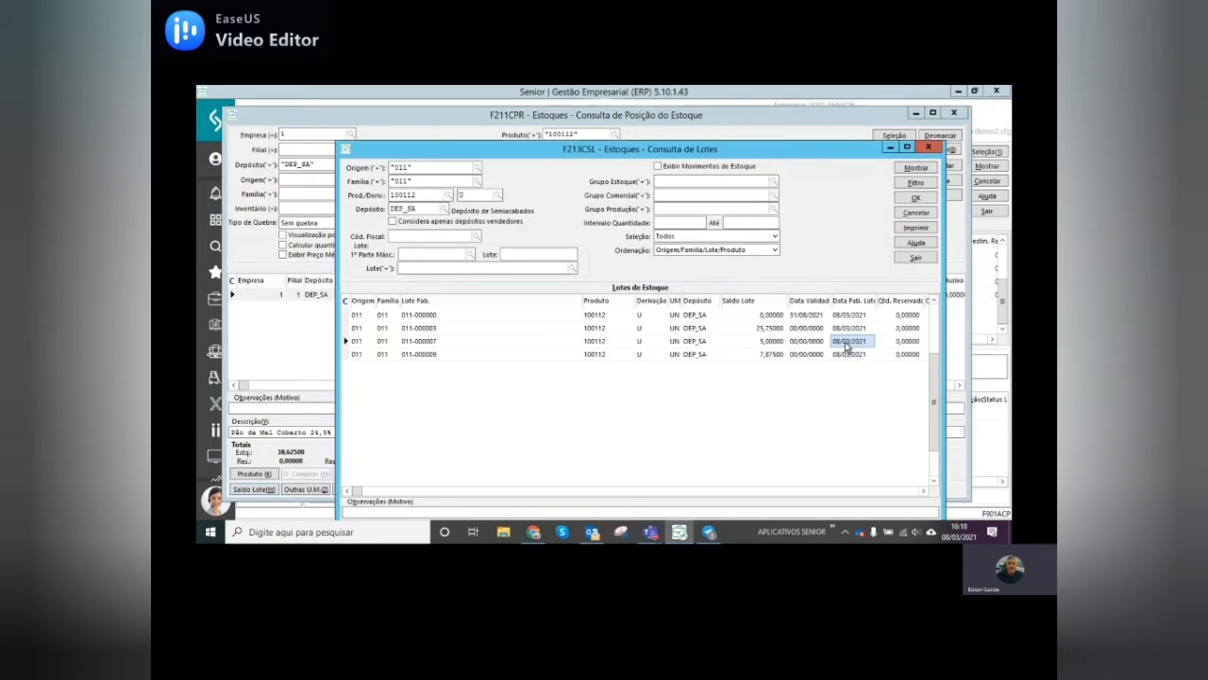
left_click(848, 330)
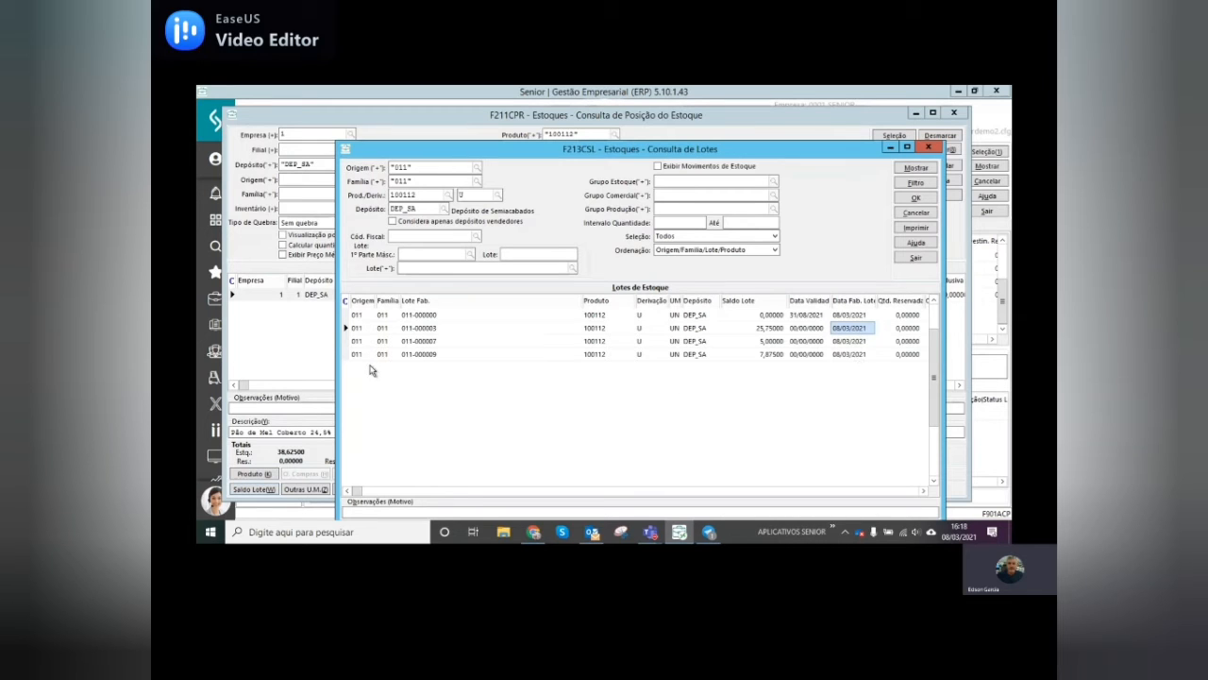
Step: Review the manufacturing lot codes of product 100112, and close the lot and stock position queries
left_click(436, 316)
left_click(437, 330)
left_click(439, 341)
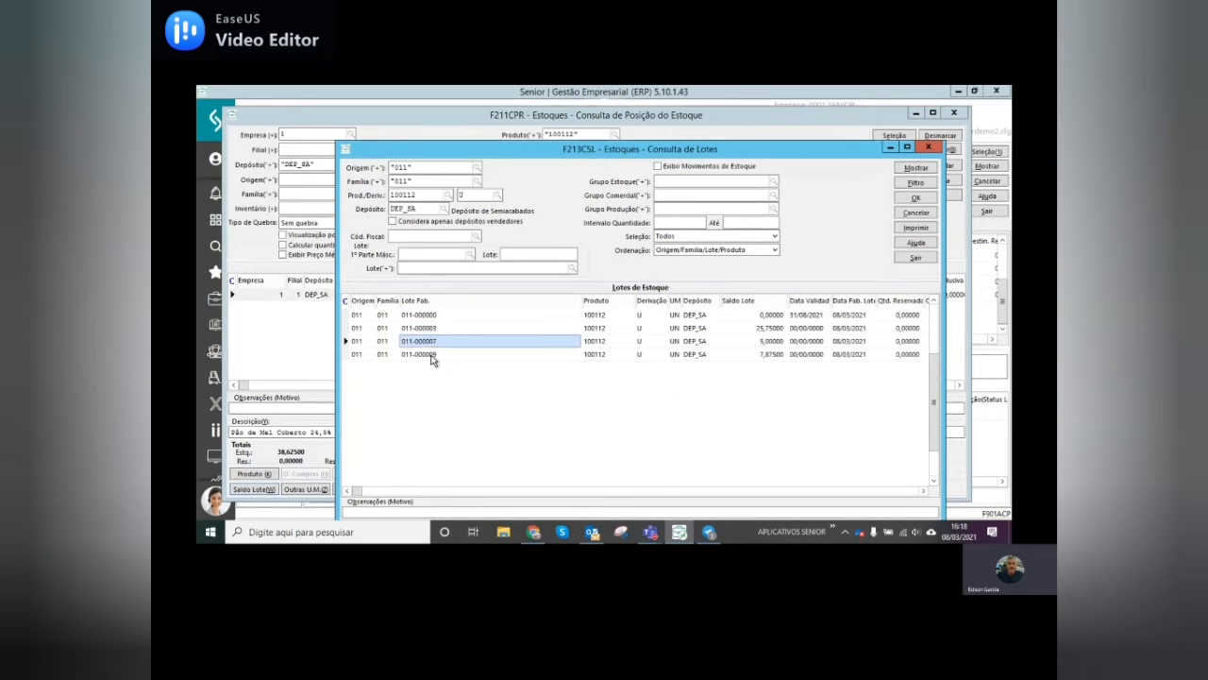
left_click(432, 355)
left_click(914, 258)
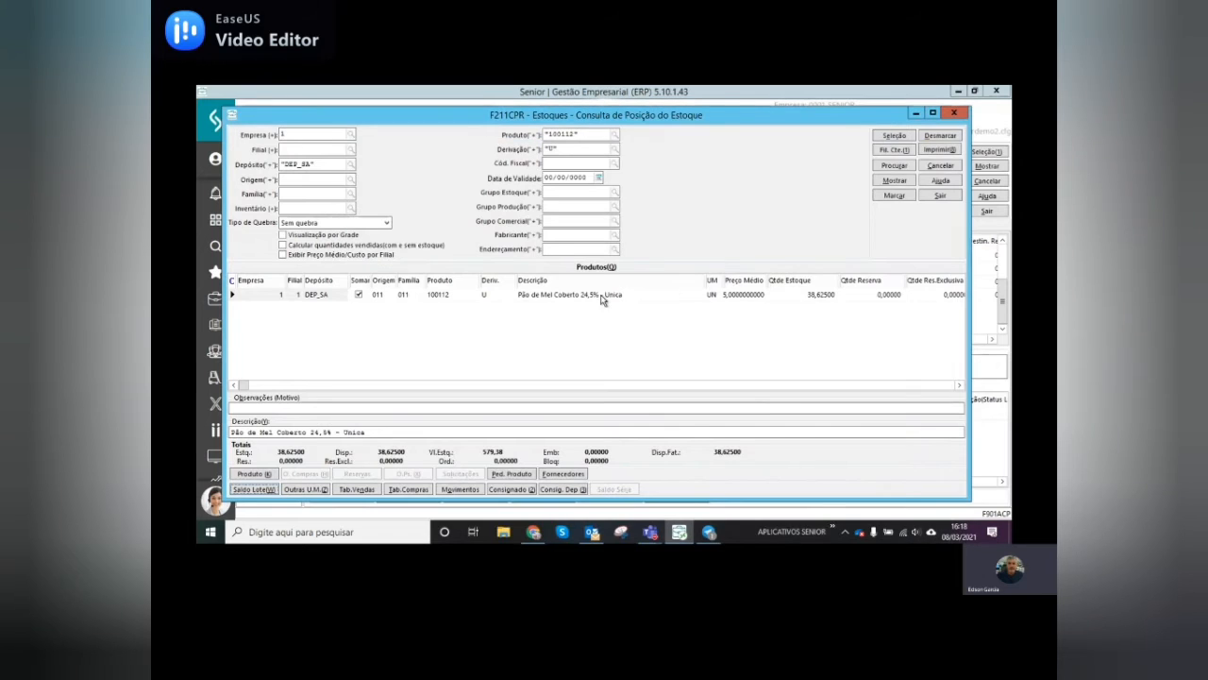
left_click(937, 194)
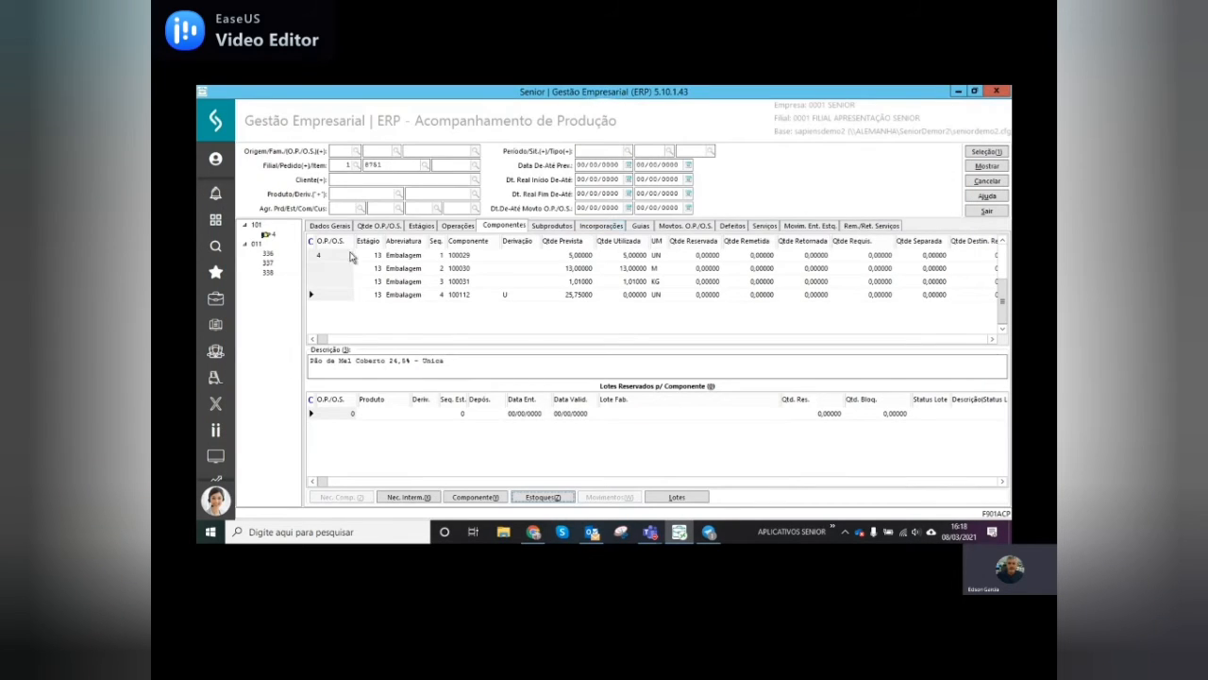
Step: Check the status of the 101.10.0001 production order in its general data
left_click(268, 234)
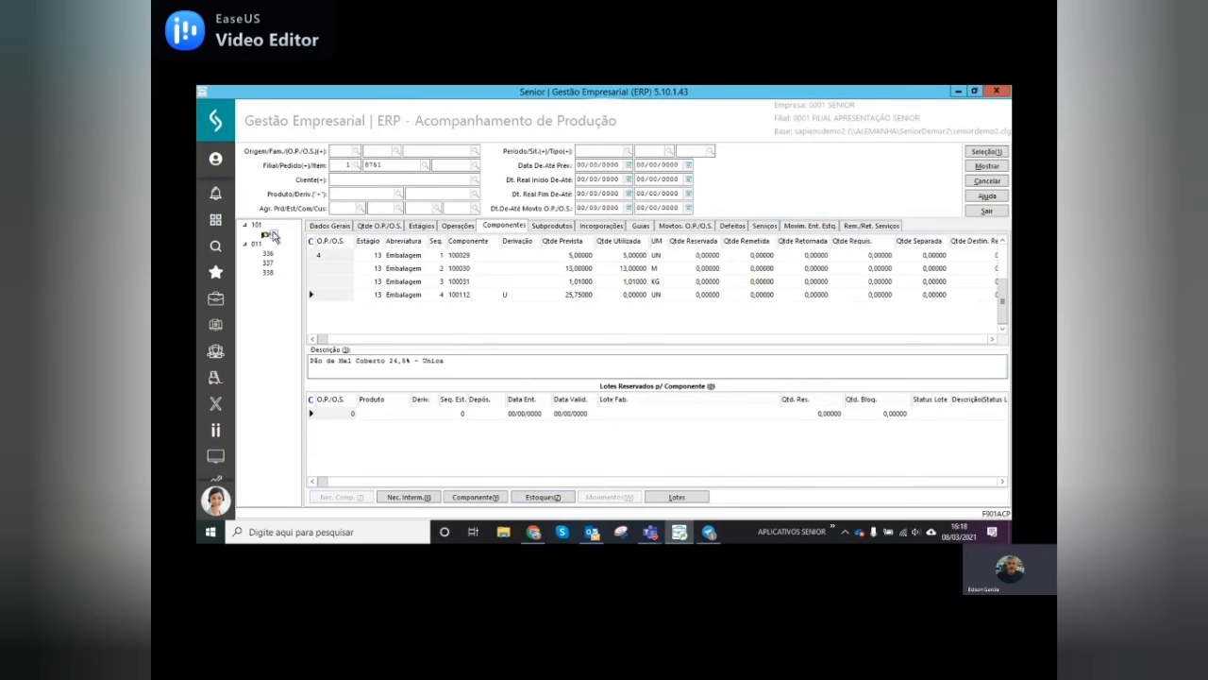
left_click(332, 225)
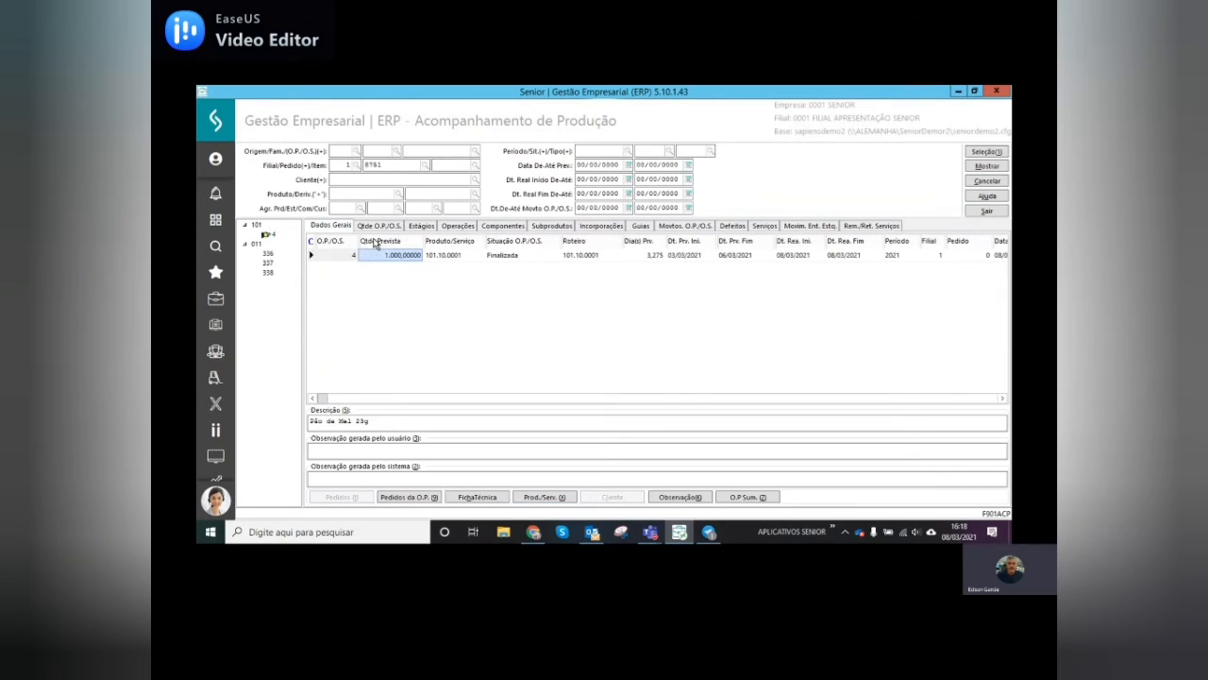
left_click(491, 257)
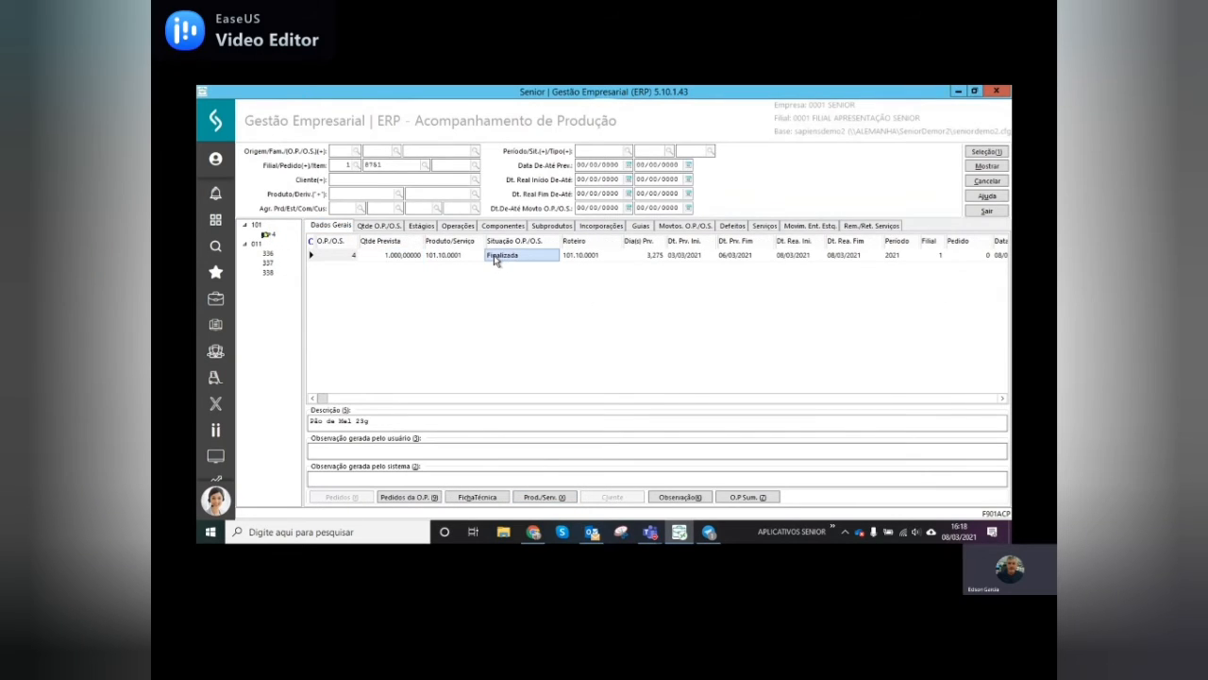
Step: Examine the order's stock entry movement, checking its value, quantity and generated lot
left_click(790, 229)
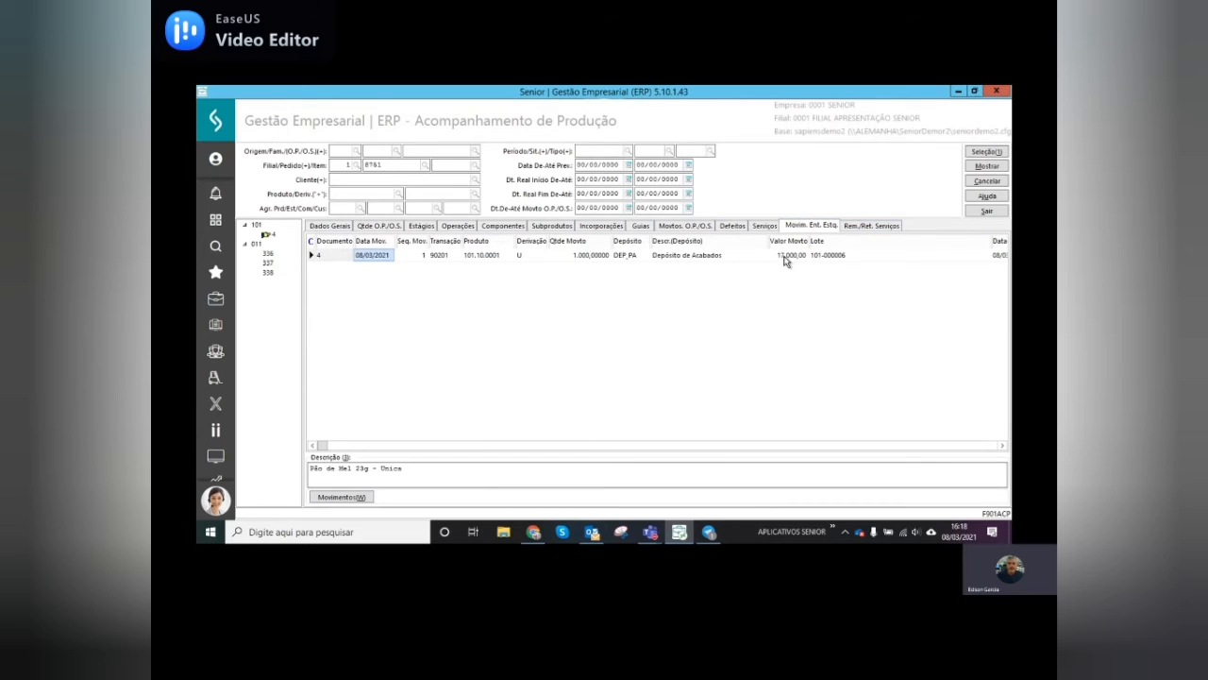
left_click(787, 259)
left_click(578, 259)
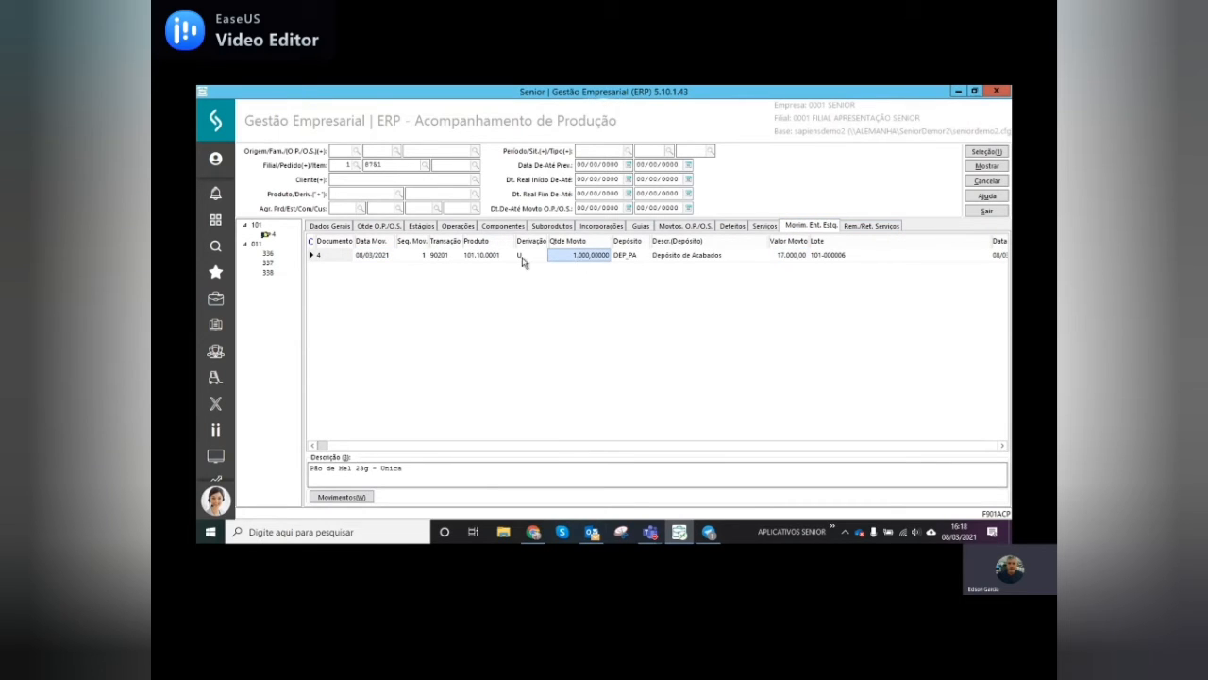
left_click(837, 257)
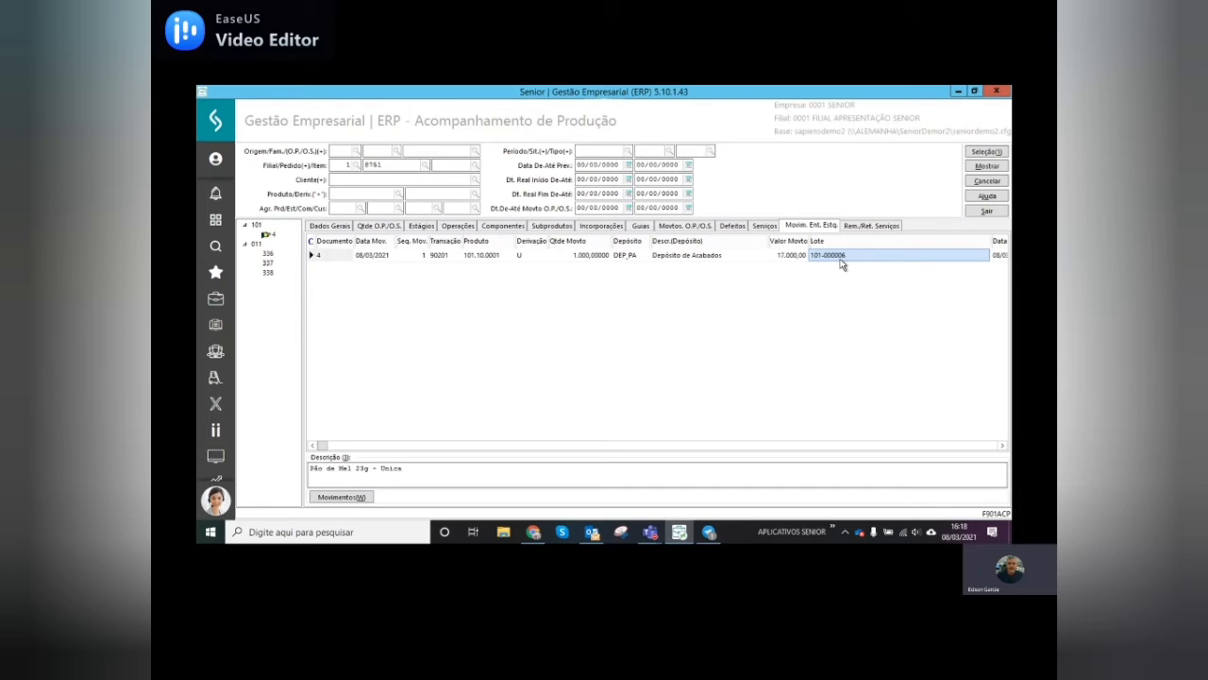
Step: Switch to the open Movto/Fim Operador window and accept the packaging operation with operator 1 for product 101.10.0001
left_click(216, 222)
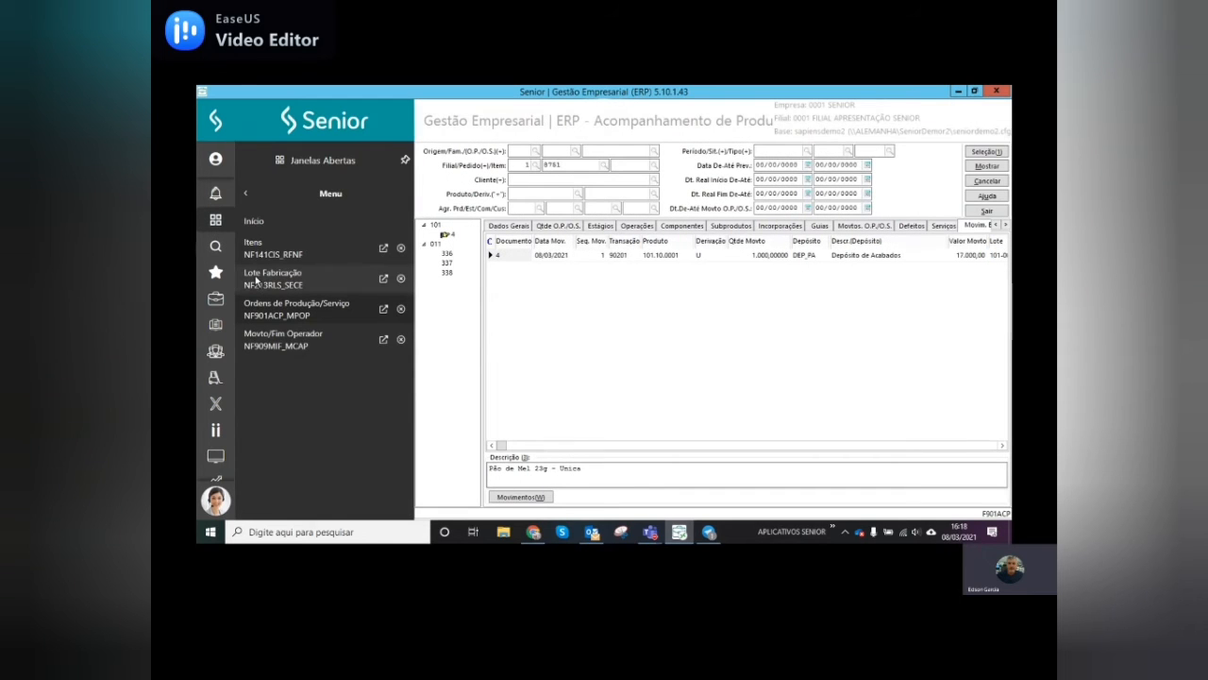
left_click(275, 340)
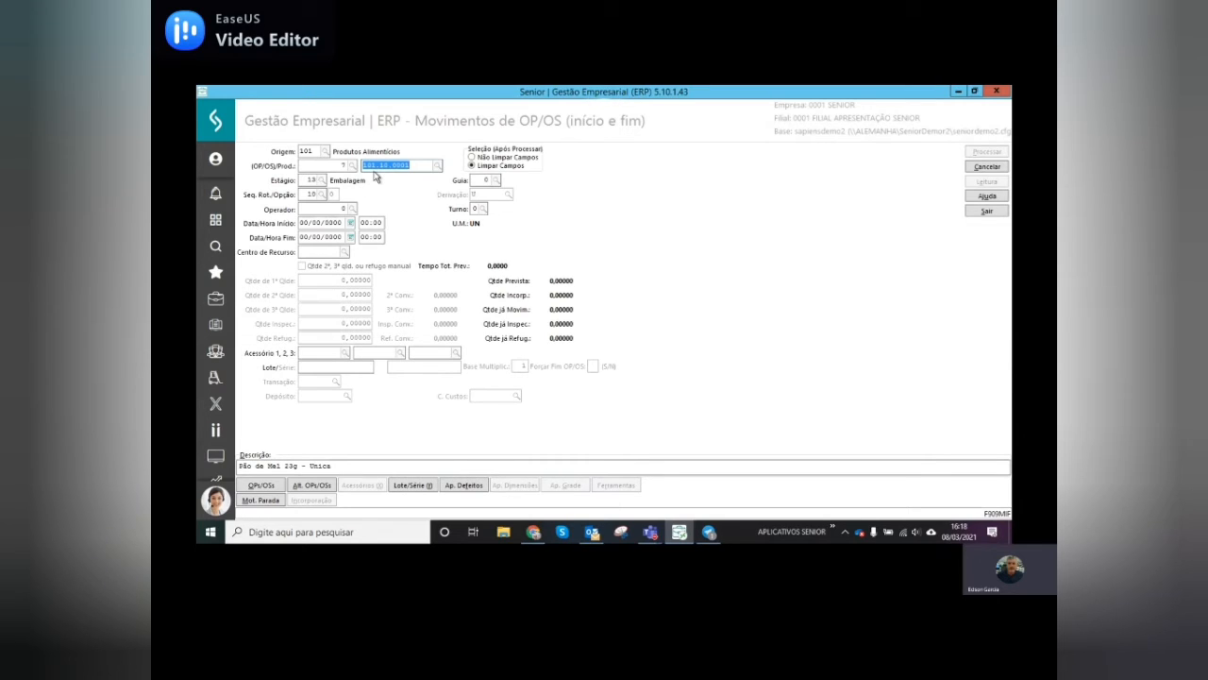
key("Tab")
key("Tab")
key("Tab")
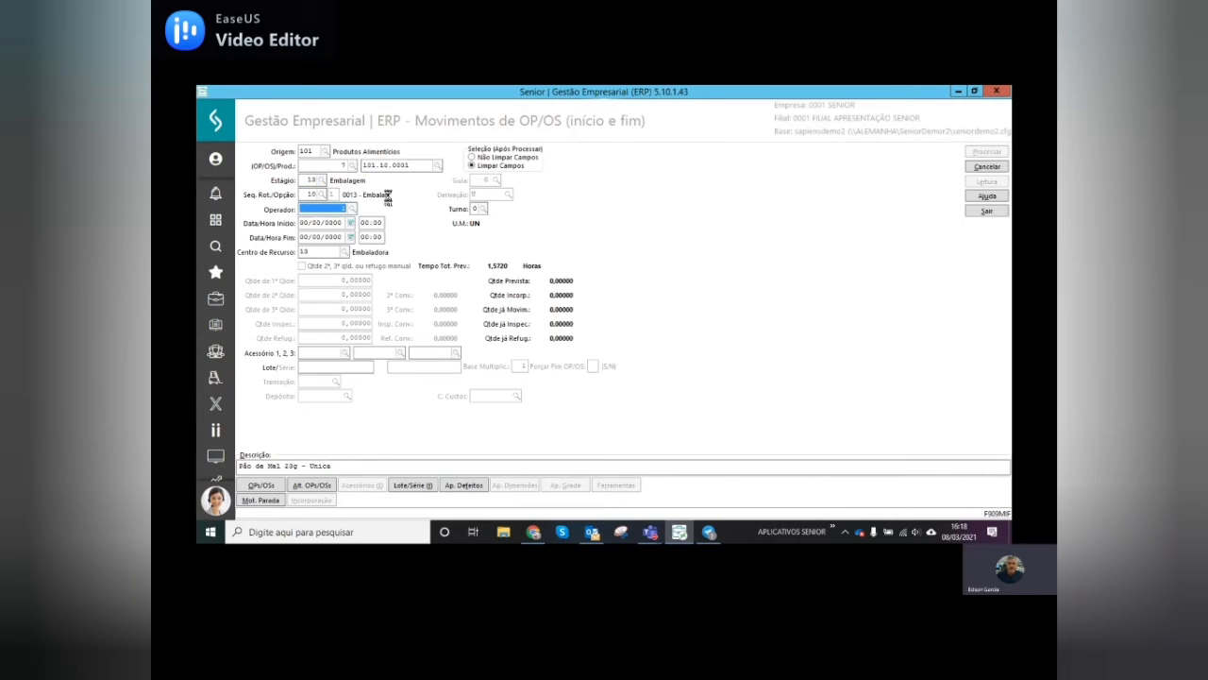
key("Tab")
key("Tab")
key("Tab")
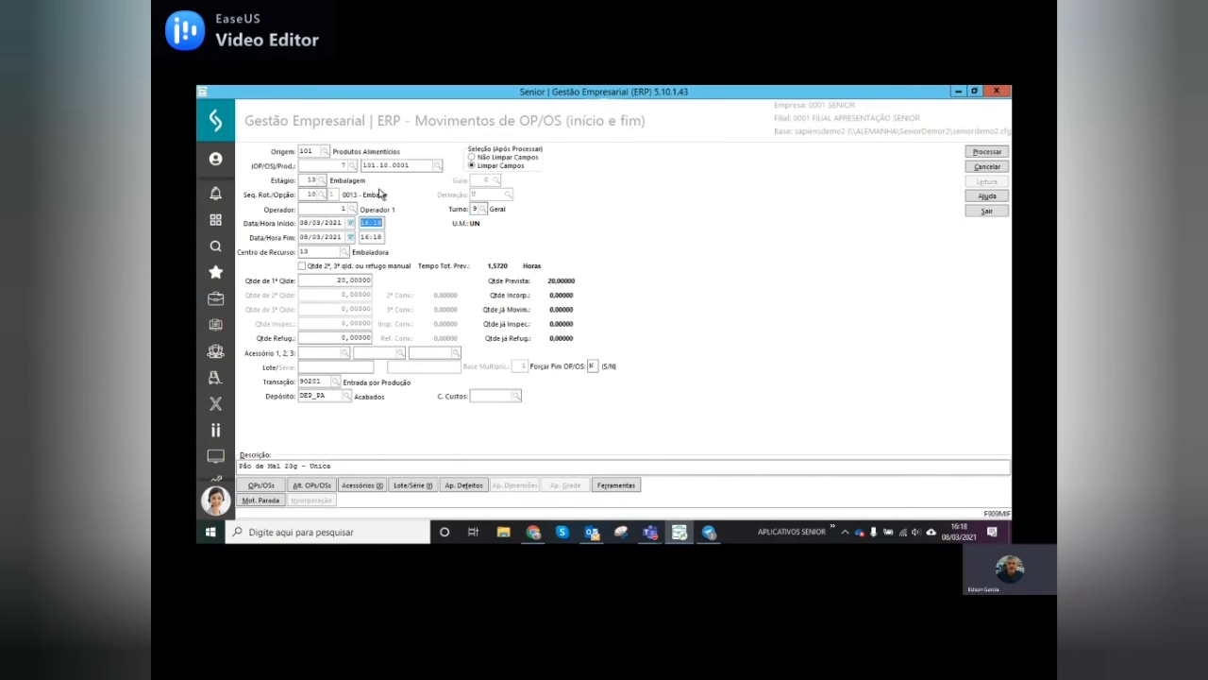
Step: Set the packaging operation's start time to 16:00 and end time to 16:10
type("001600")
key("Tab")
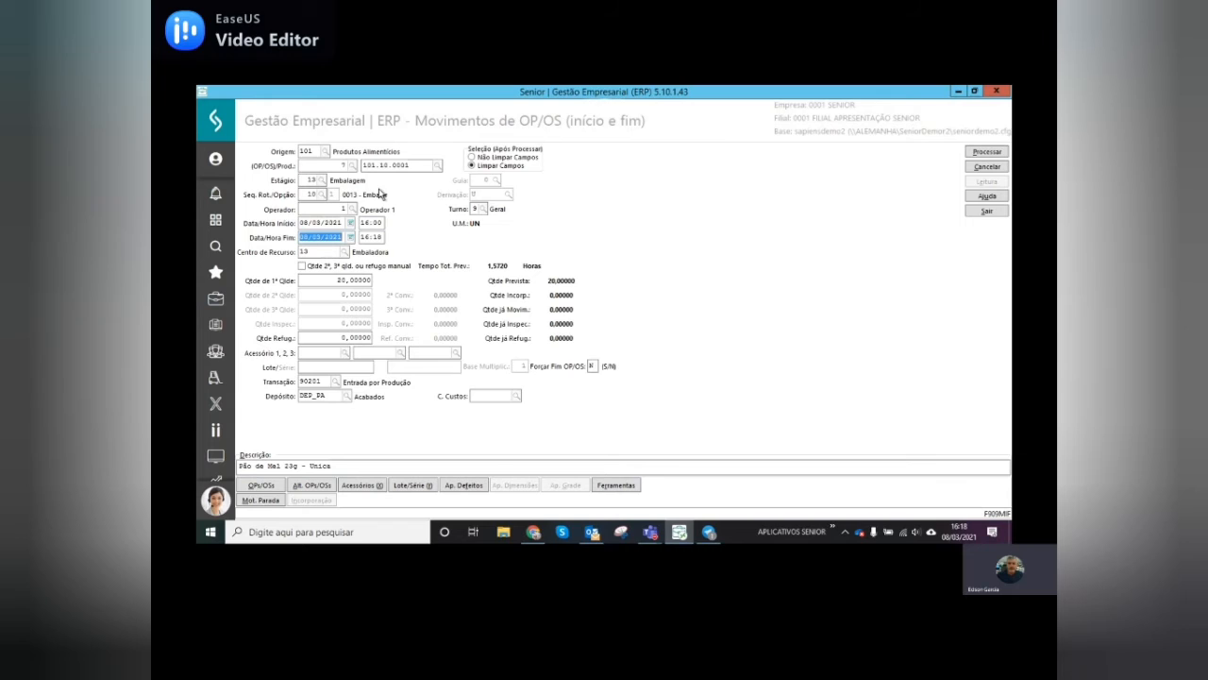
key("Tab")
type("16:10")
key("Tab")
key("Tab")
key("Tab")
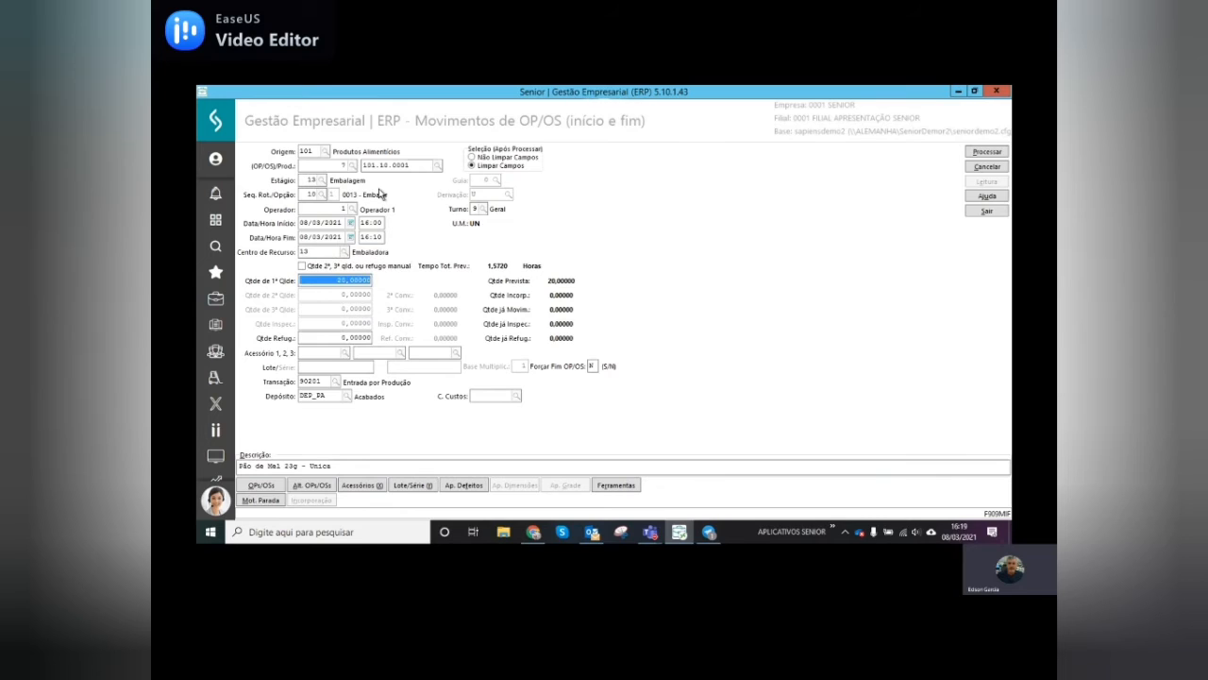
Step: Try to process the packaging report for 20 units without a lot, declining to enter a cost center
key("Tab")
key("Tab")
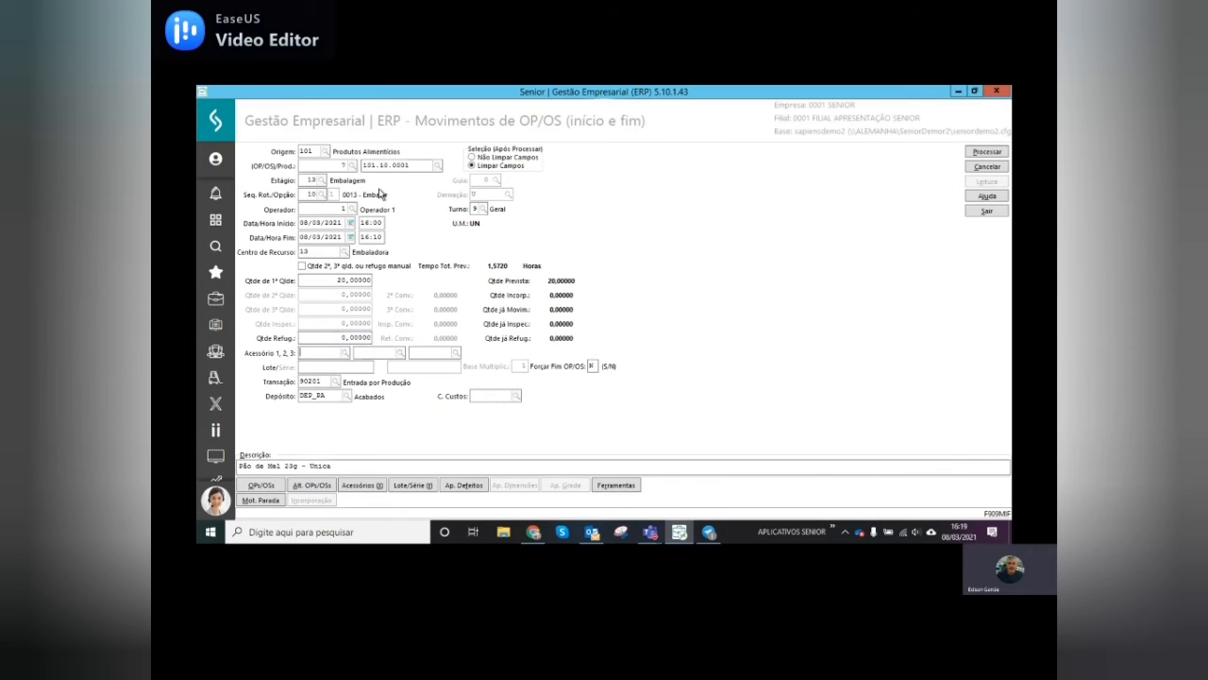
key("Tab")
key("Tab")
left_click(987, 153)
left_click(582, 330)
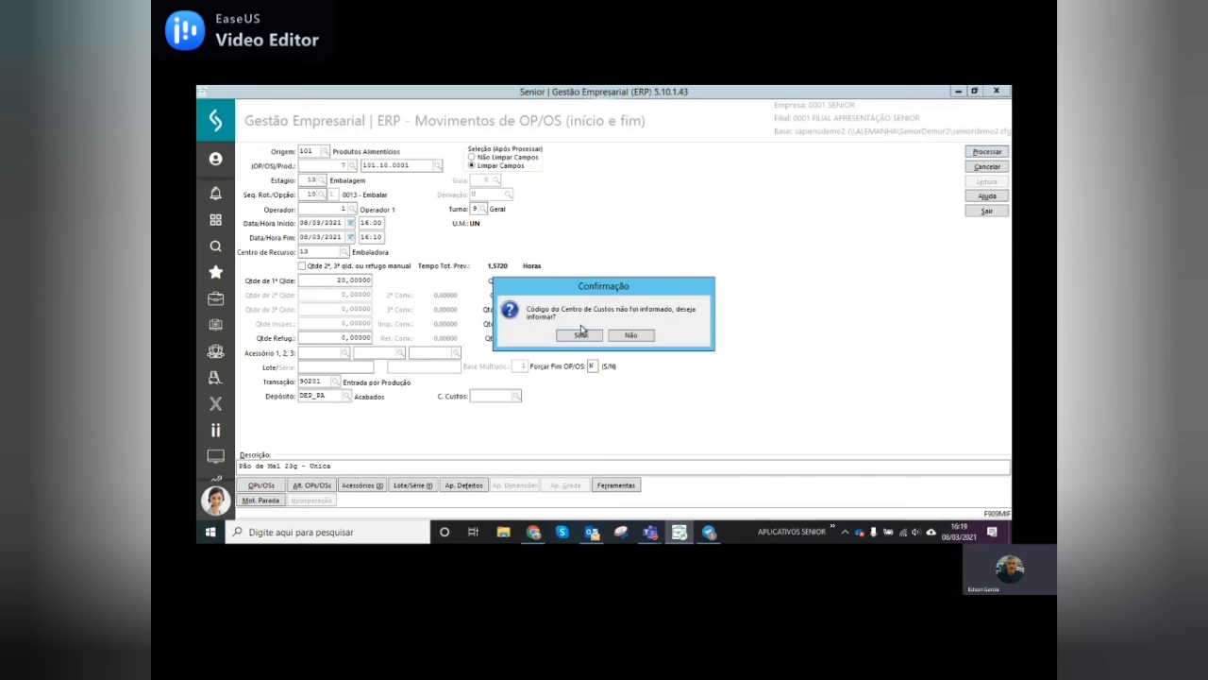
left_click(636, 336)
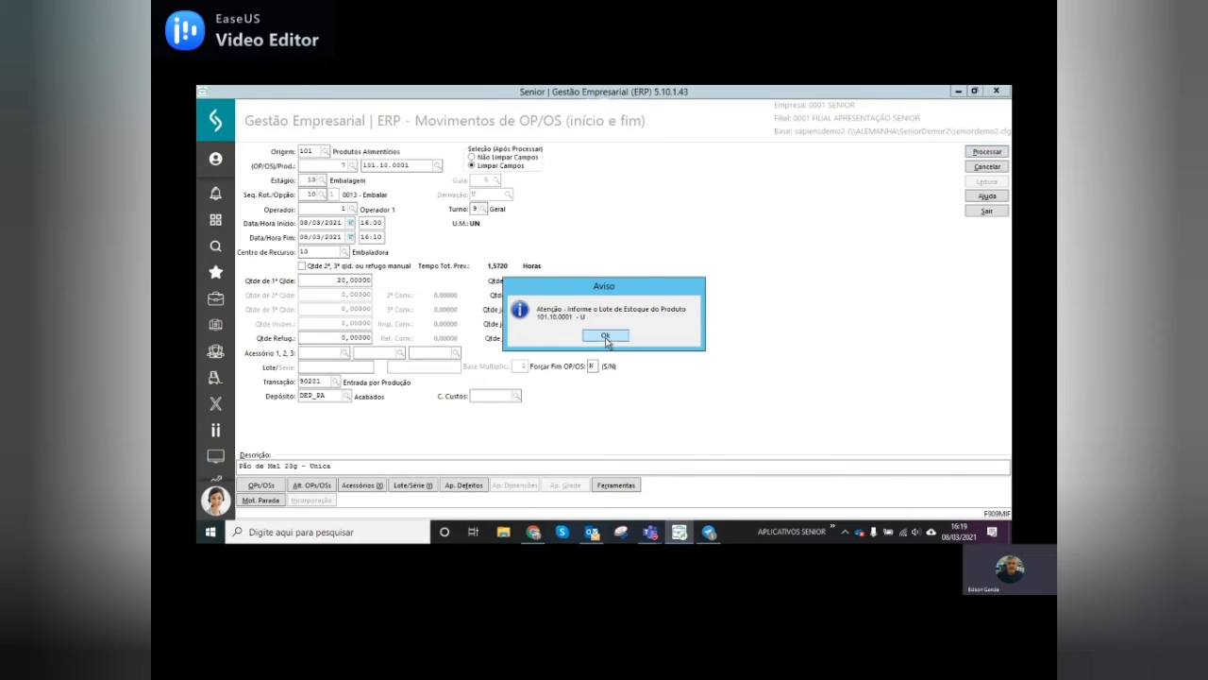
left_click(605, 338)
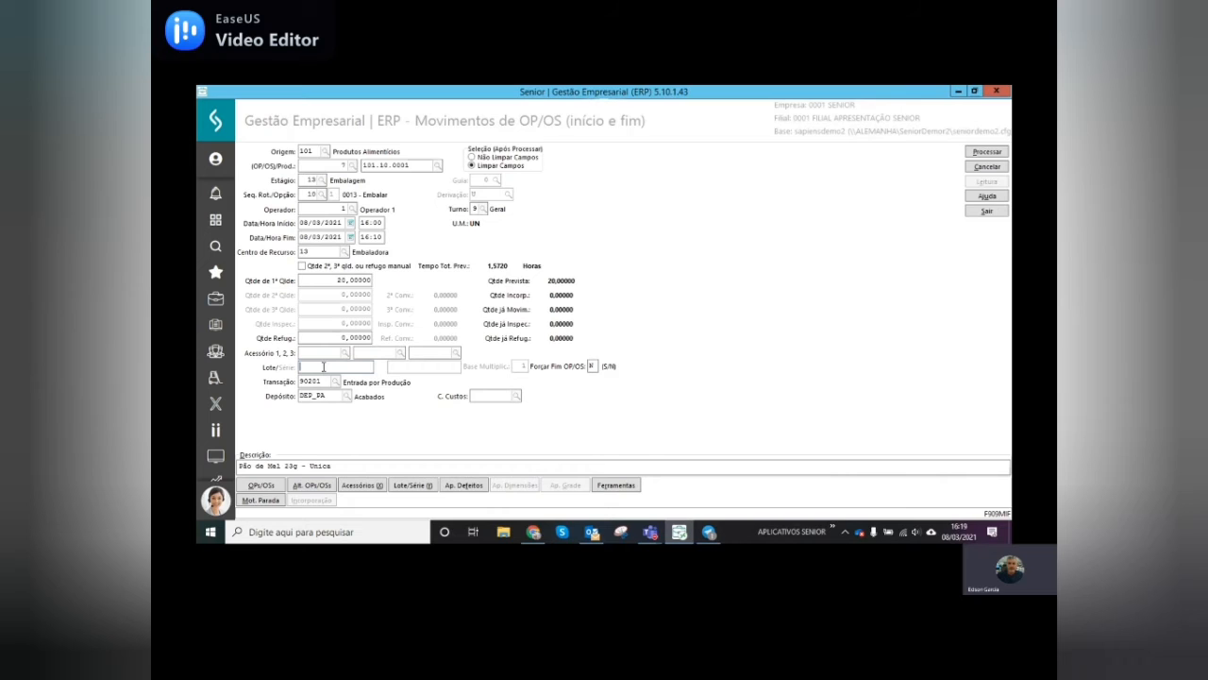
Step: Try to process the report with lot 54663325 and no cost center, and clear that lot code
type("3125")
key("Tab")
left_click(982, 153)
left_click(578, 331)
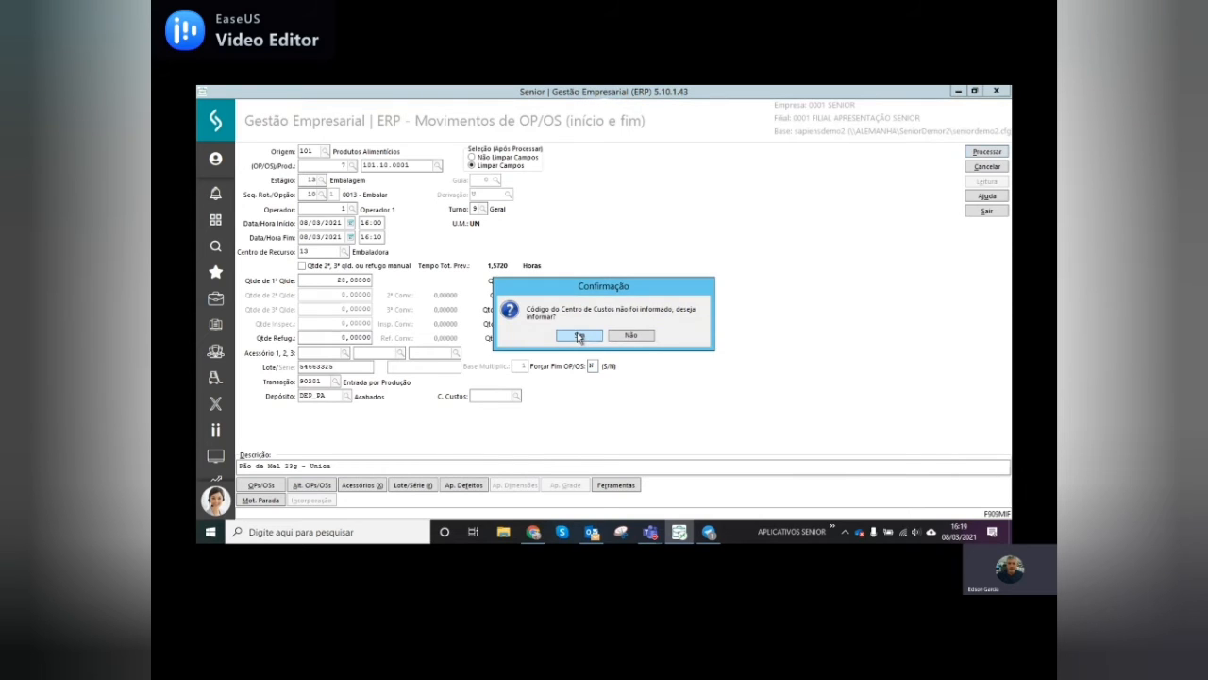
left_click(630, 333)
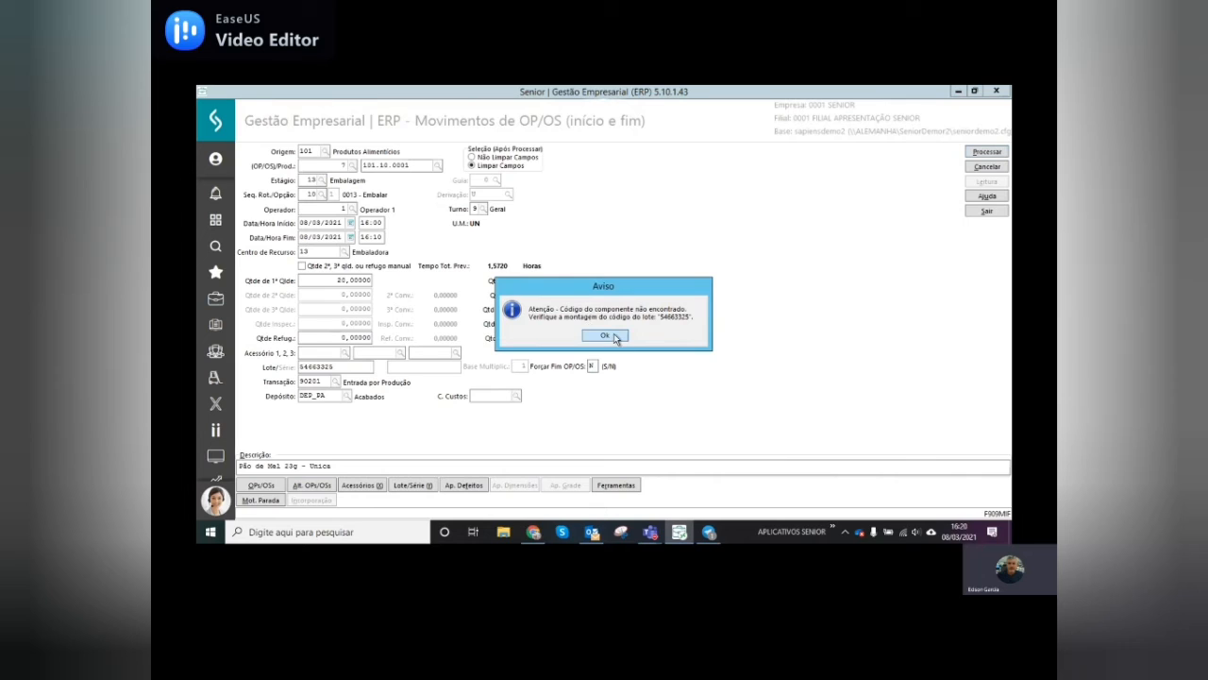
left_click(610, 337)
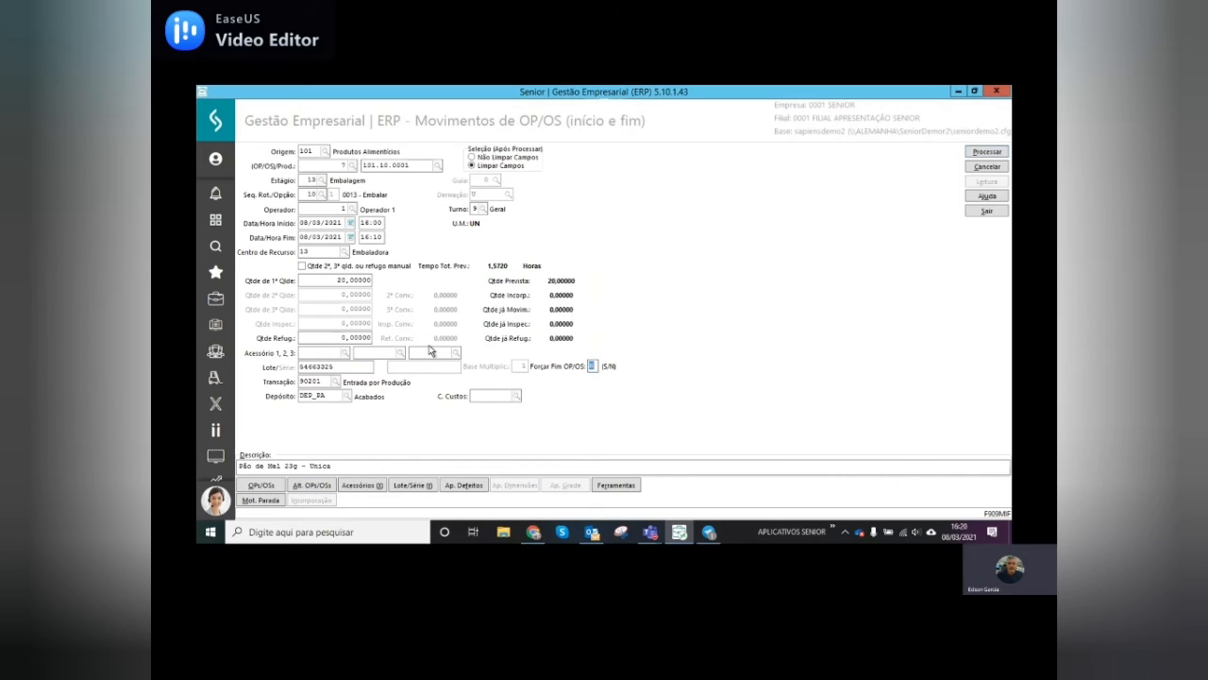
key("shift+Tab")
key("Delete")
Step: Assemble the product's lot code from origin component 101 and the hyphen, leaving the sequential component blank
left_click(427, 488)
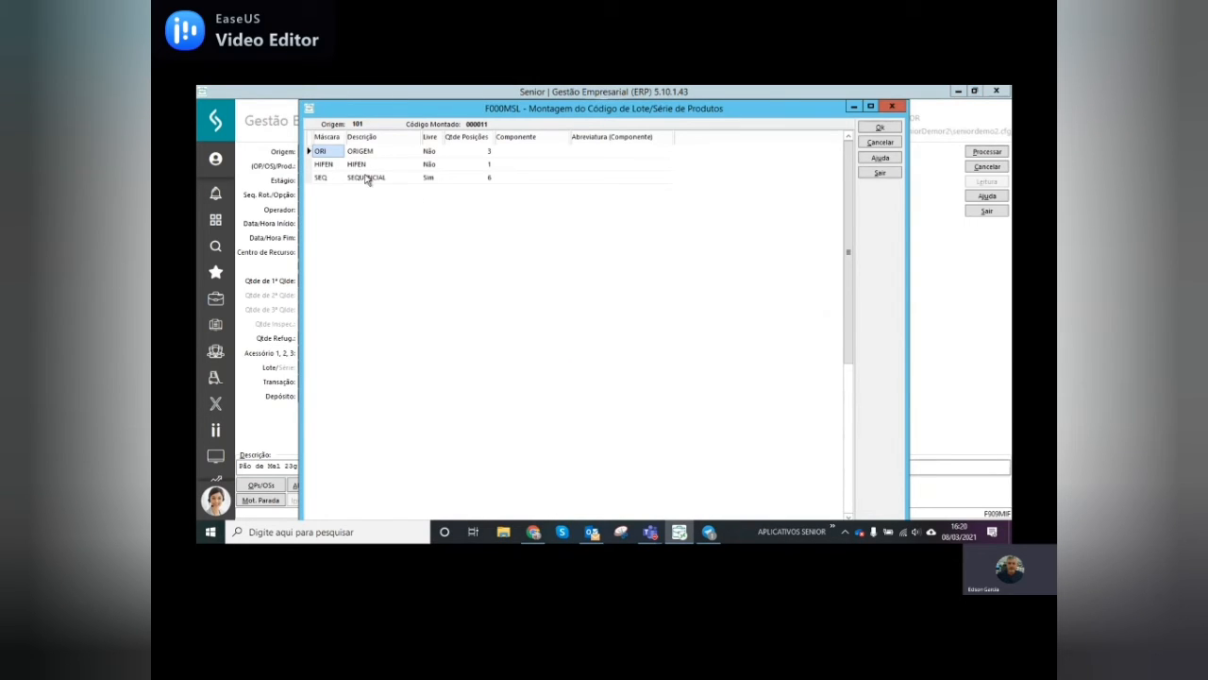
left_click(544, 151)
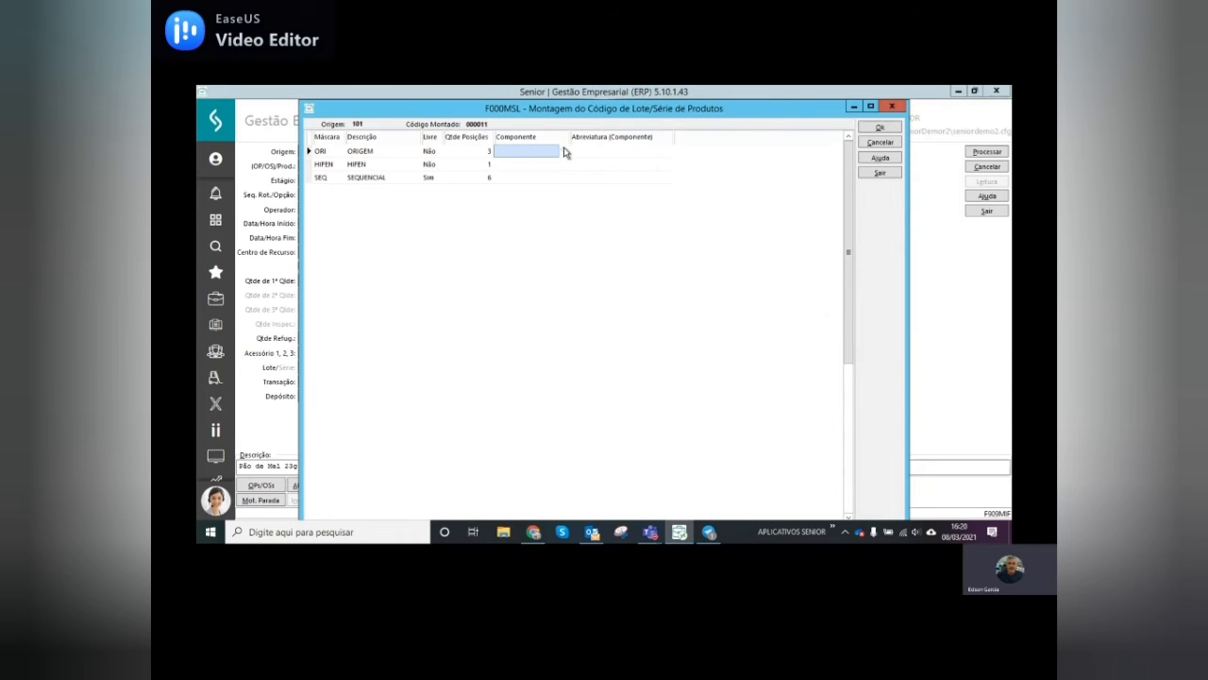
left_click(570, 153)
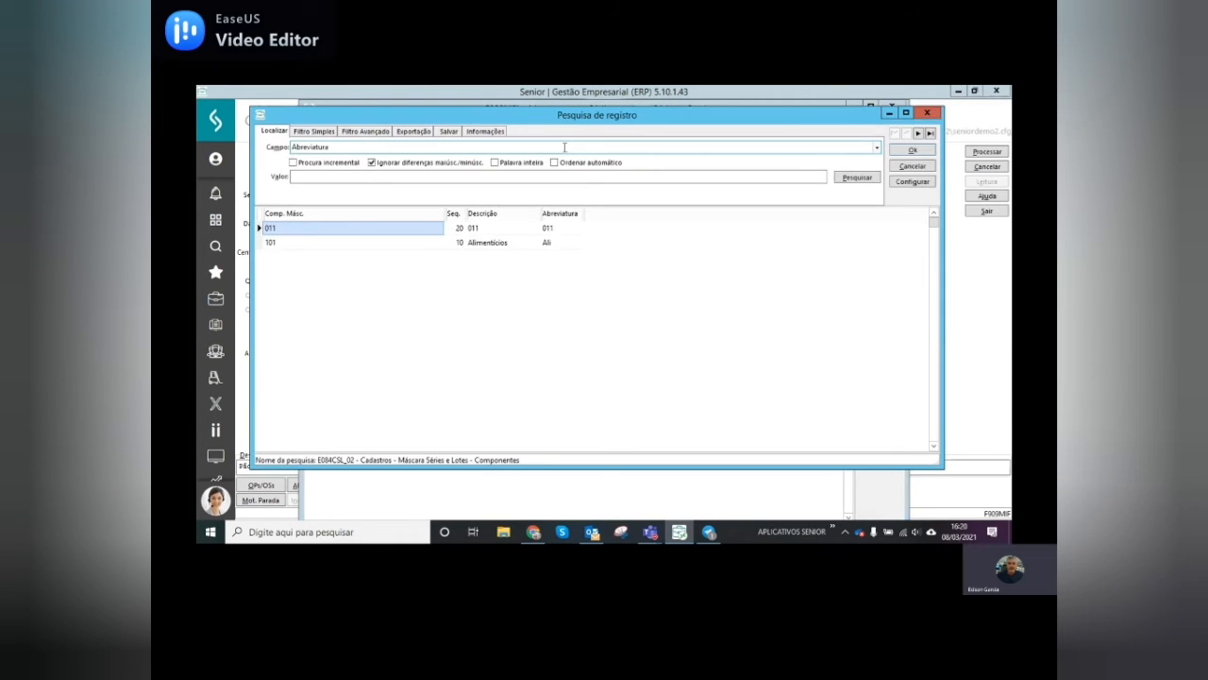
double_click(386, 241)
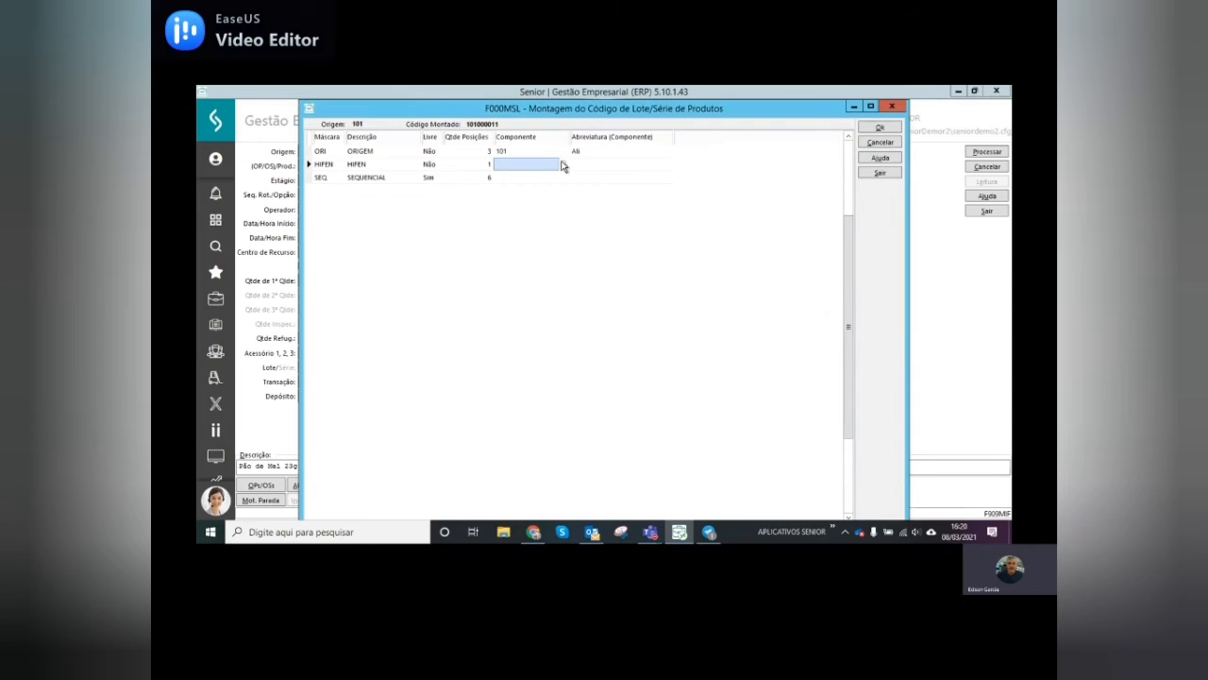
double_click(486, 229)
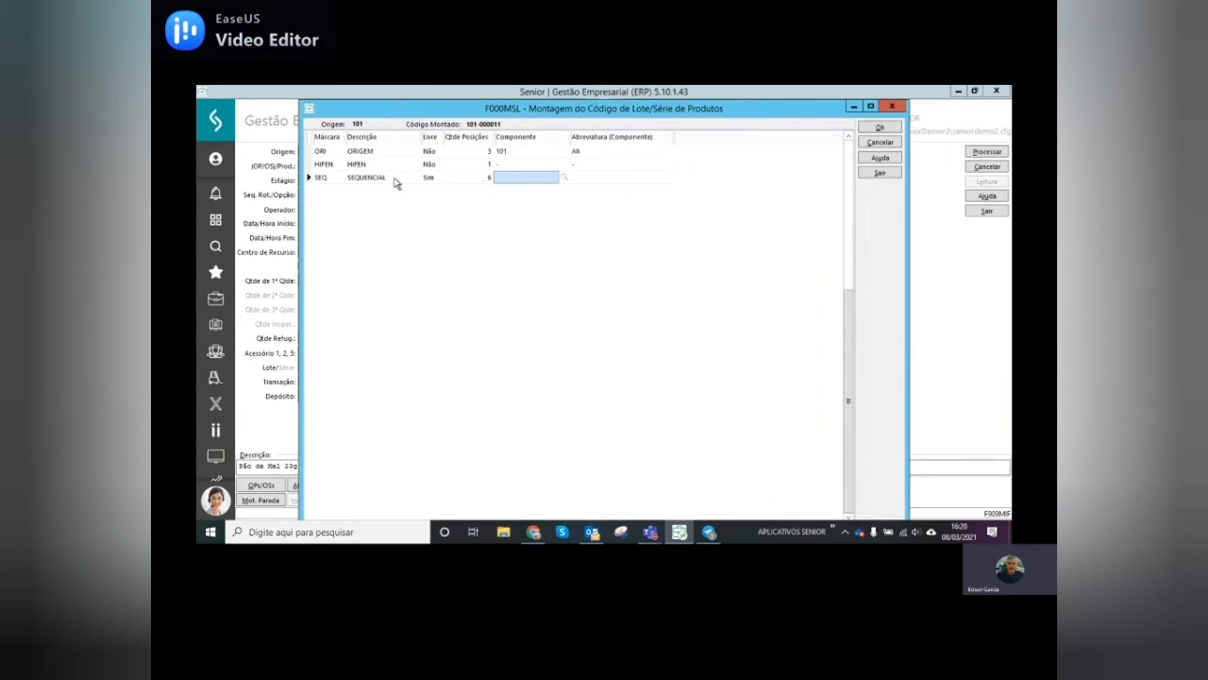
left_click(877, 128)
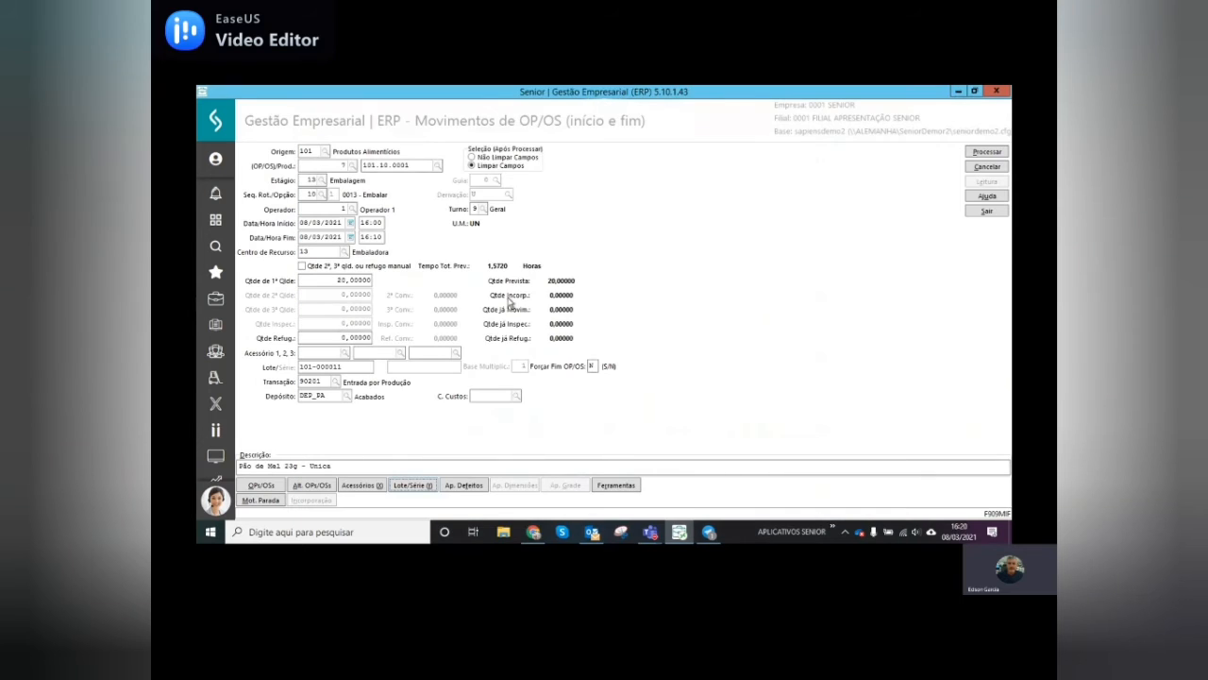
left_click(352, 369)
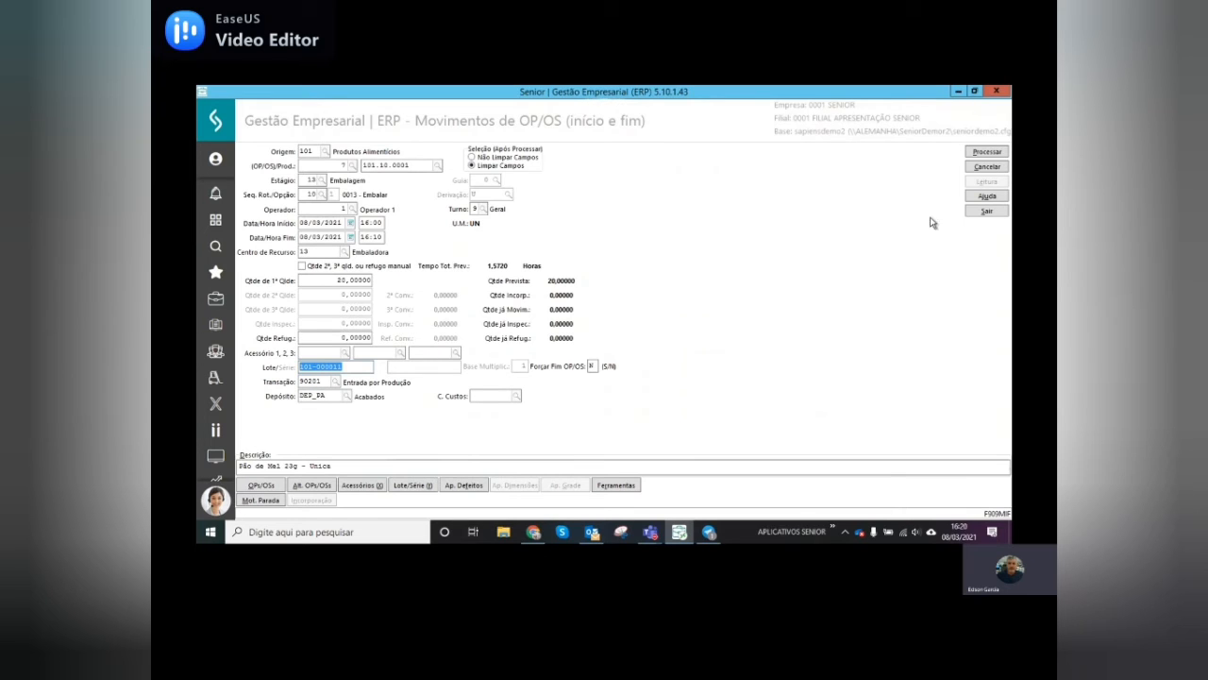
Step: Process the packaging report with lot 101-000011 without a cost center, and exit the production order movements screen
left_click(992, 153)
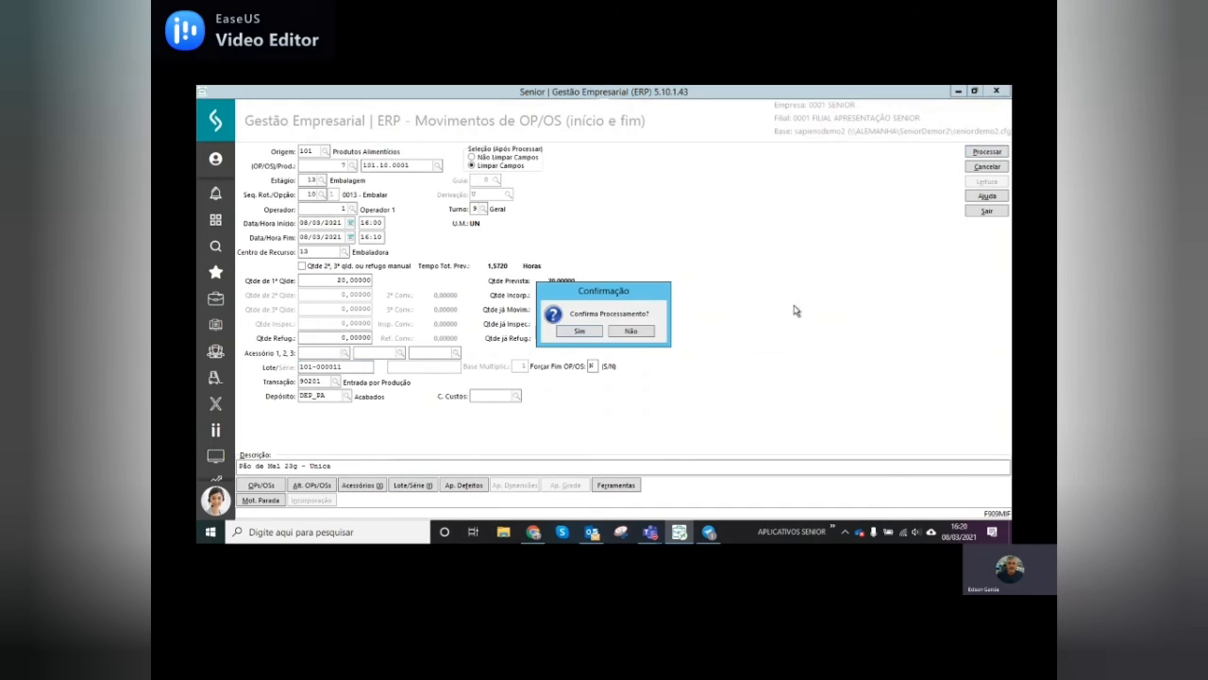
left_click(582, 334)
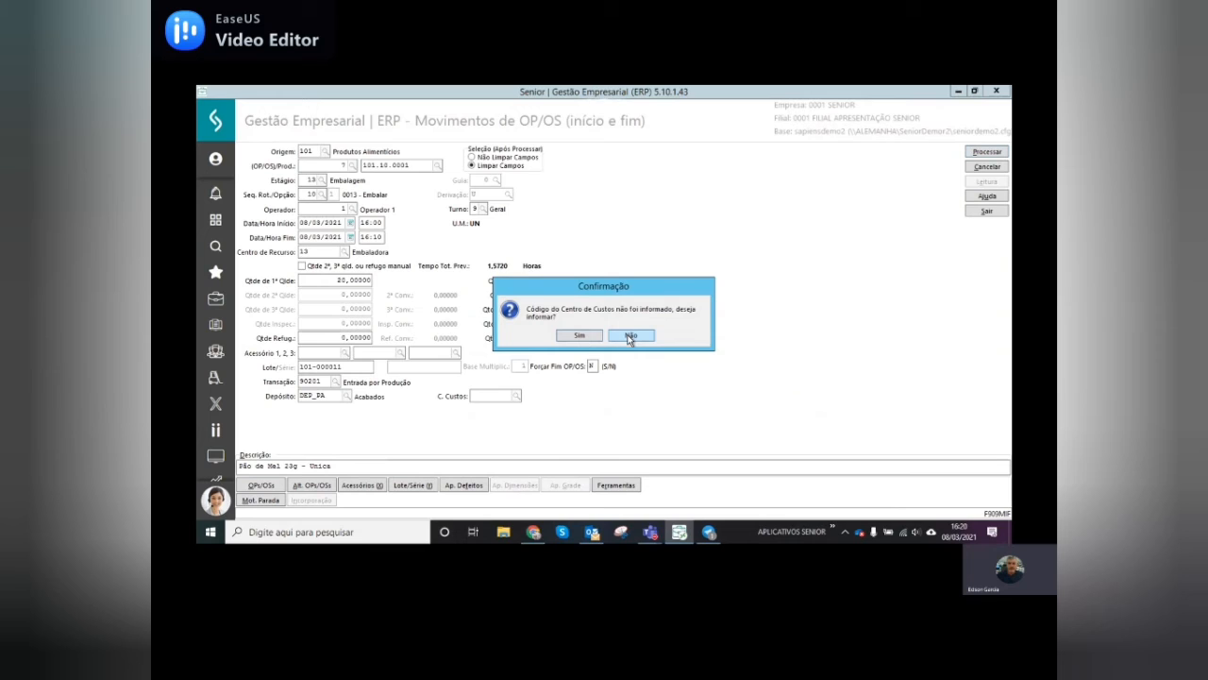
left_click(630, 337)
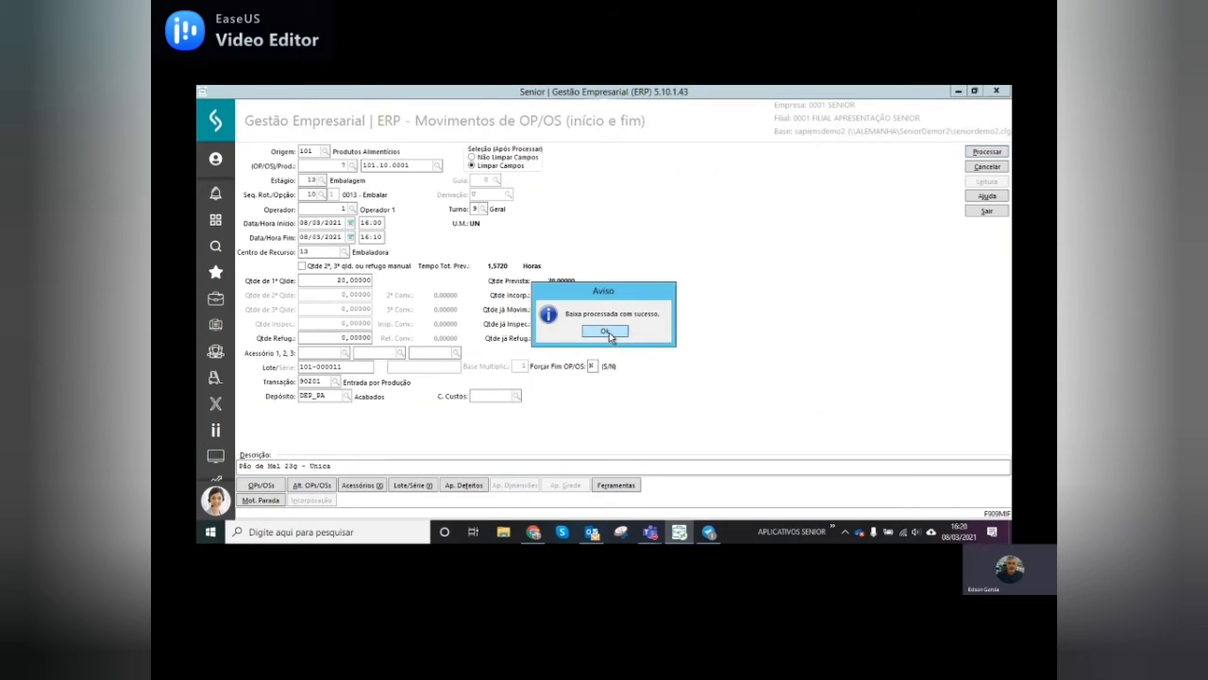
left_click(609, 333)
left_click(991, 212)
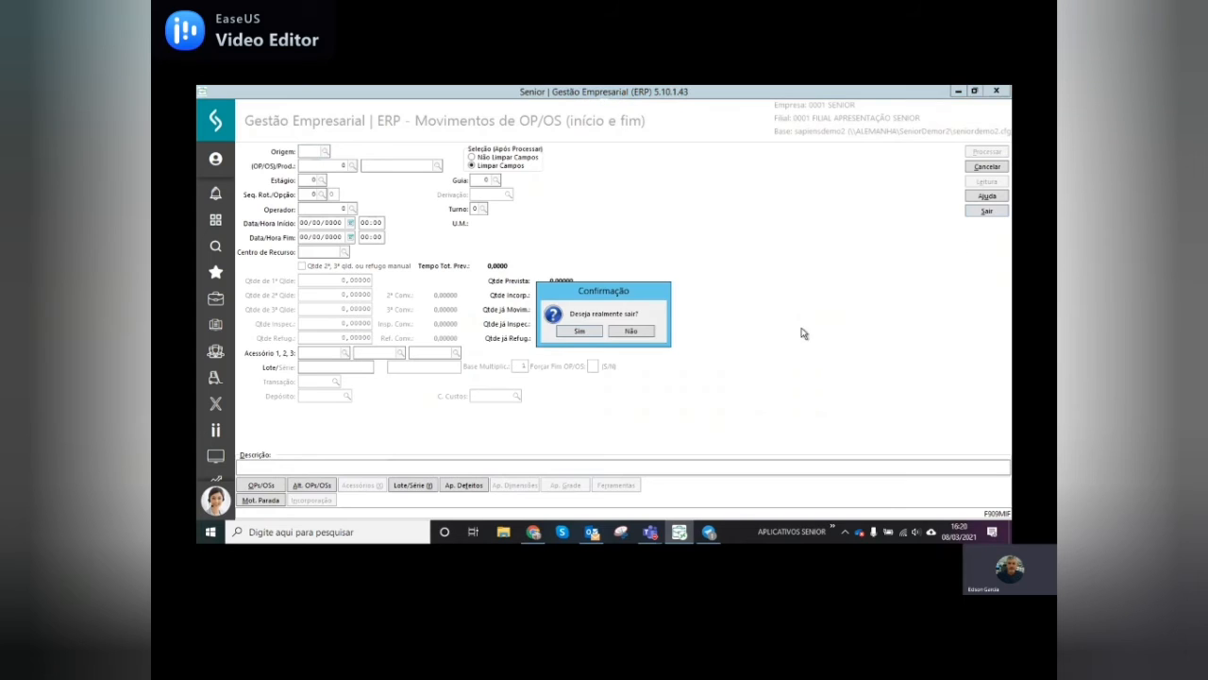
left_click(590, 333)
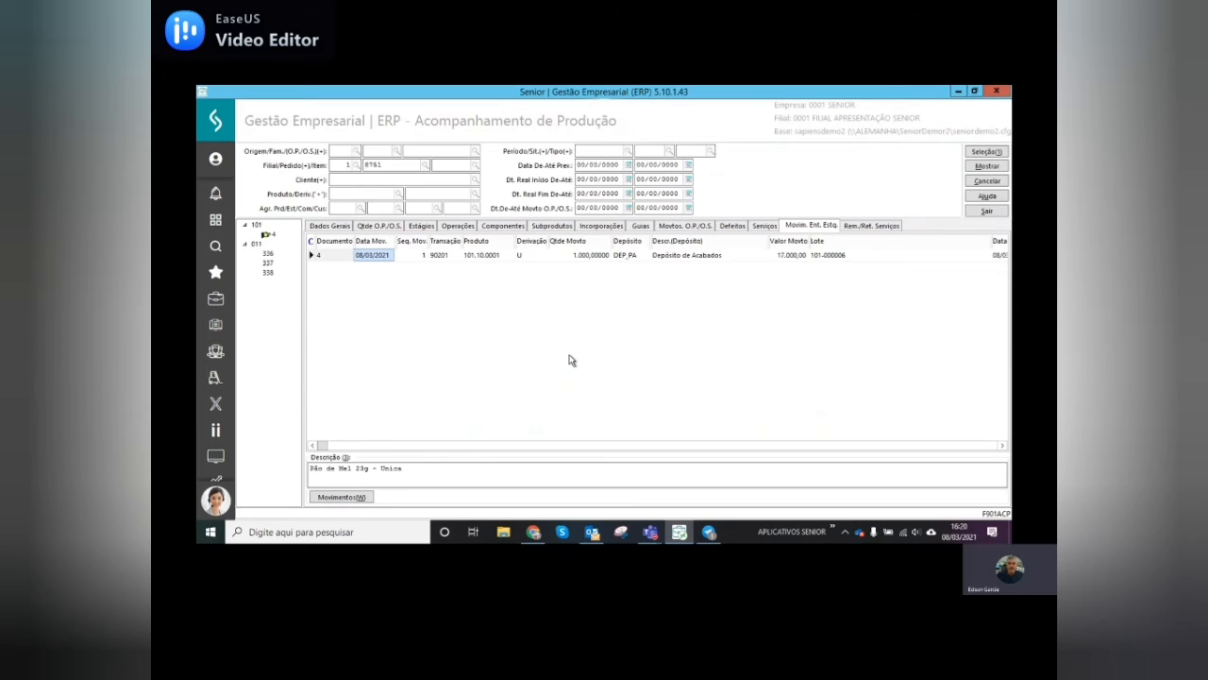
Step: Switch to the open Itens window and view the lot distribution of product 101.10.0001 on outgoing invoice 96
left_click(215, 223)
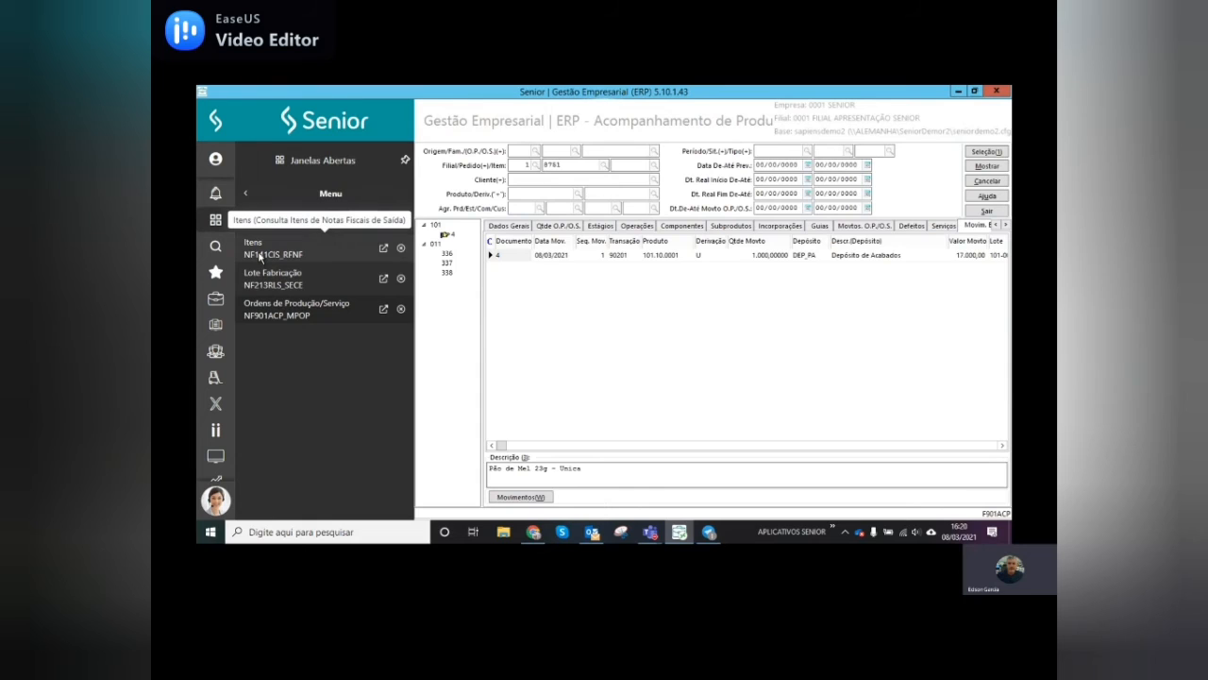
left_click(260, 254)
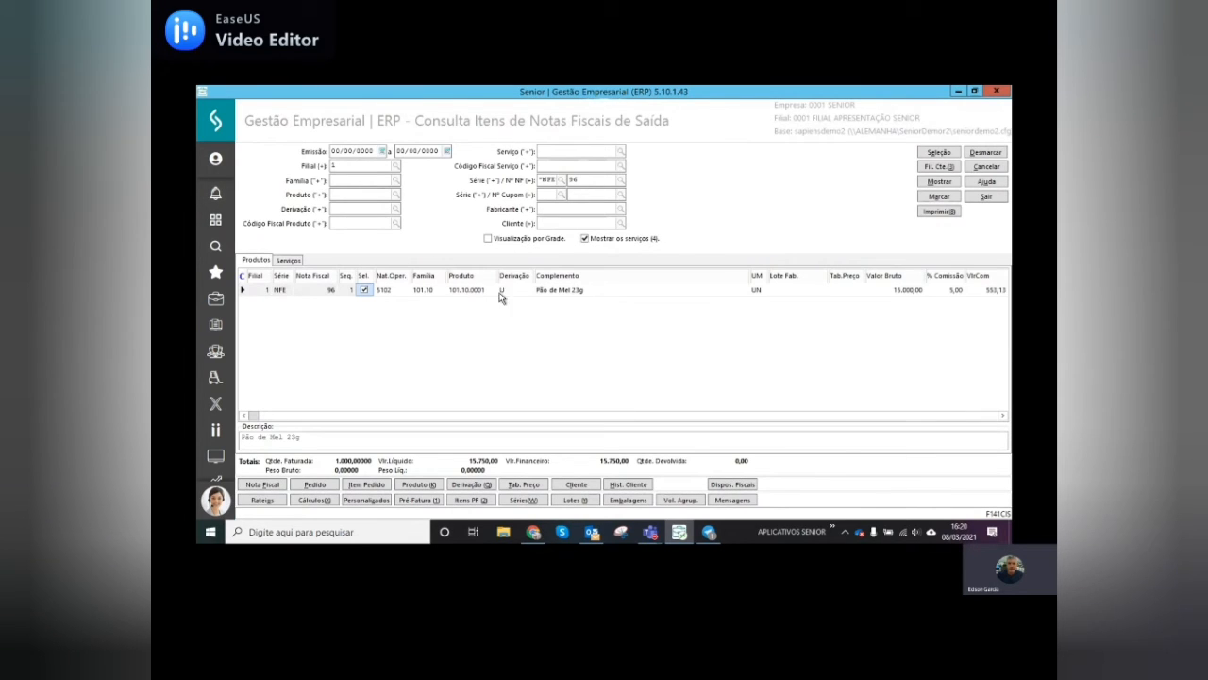
left_click(552, 293)
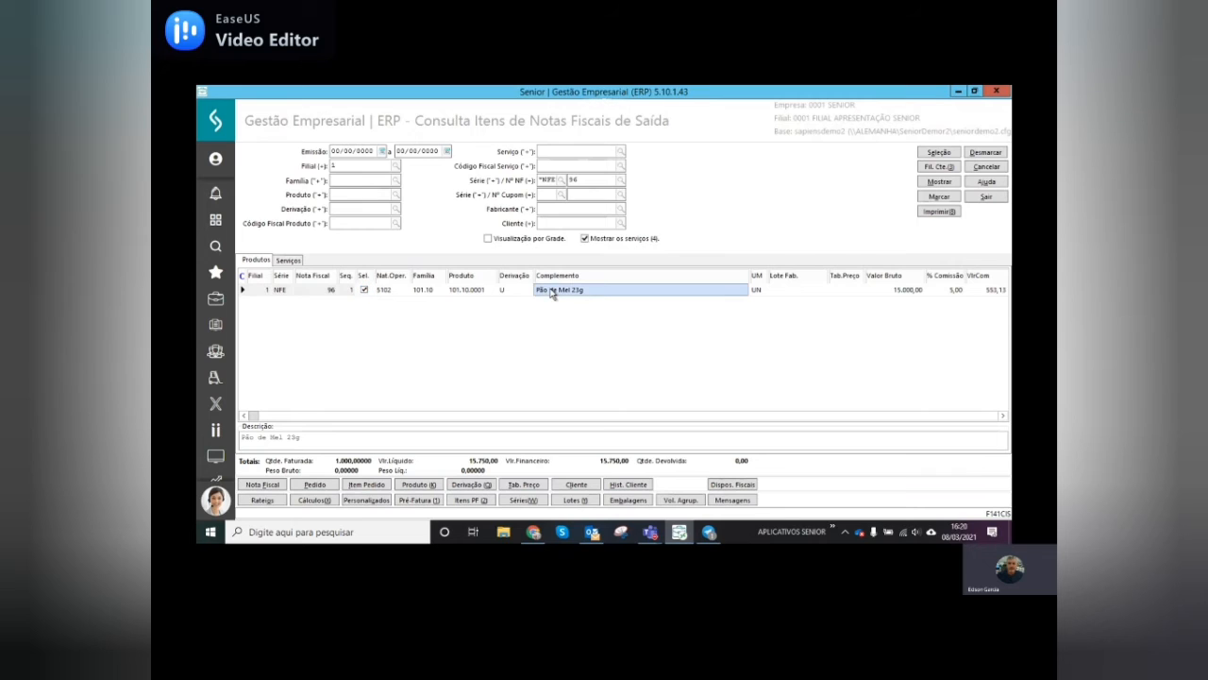
left_click(479, 295)
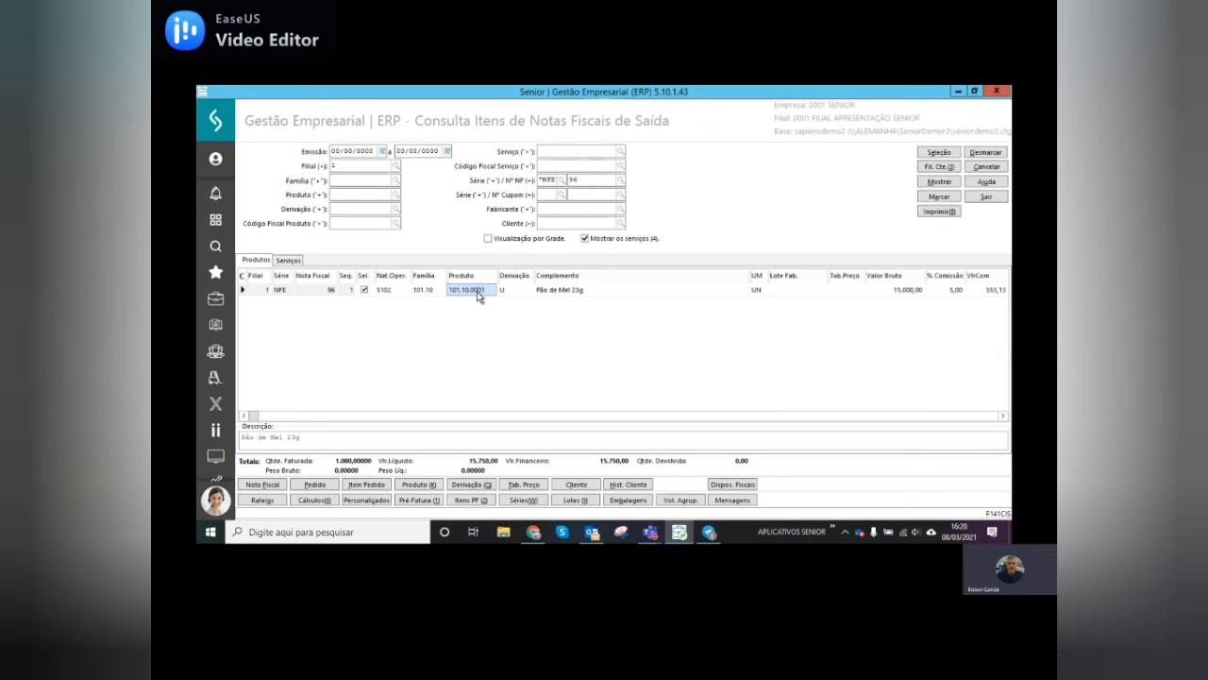
left_click(576, 500)
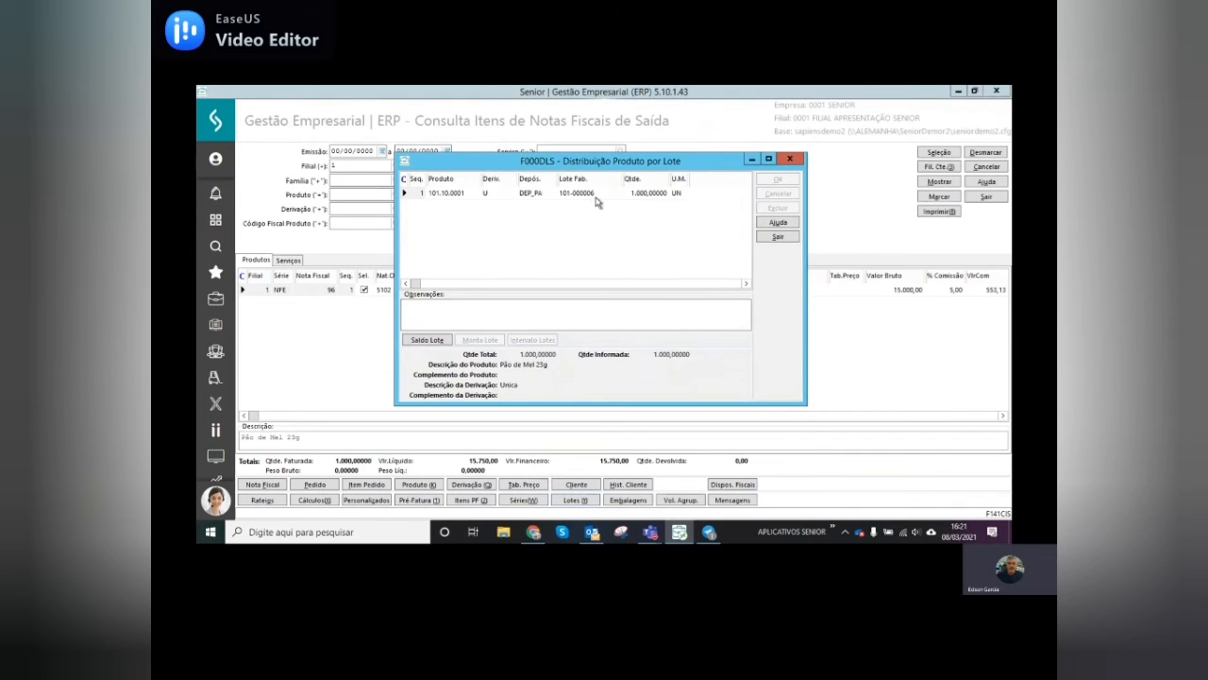
mouse_move(597, 162)
left_mouse_down()
mouse_move(703, 143)
mouse_move(728, 263)
mouse_move(719, 330)
mouse_move(772, 170)
mouse_move(727, 135)
mouse_move(592, 163)
left_mouse_up()
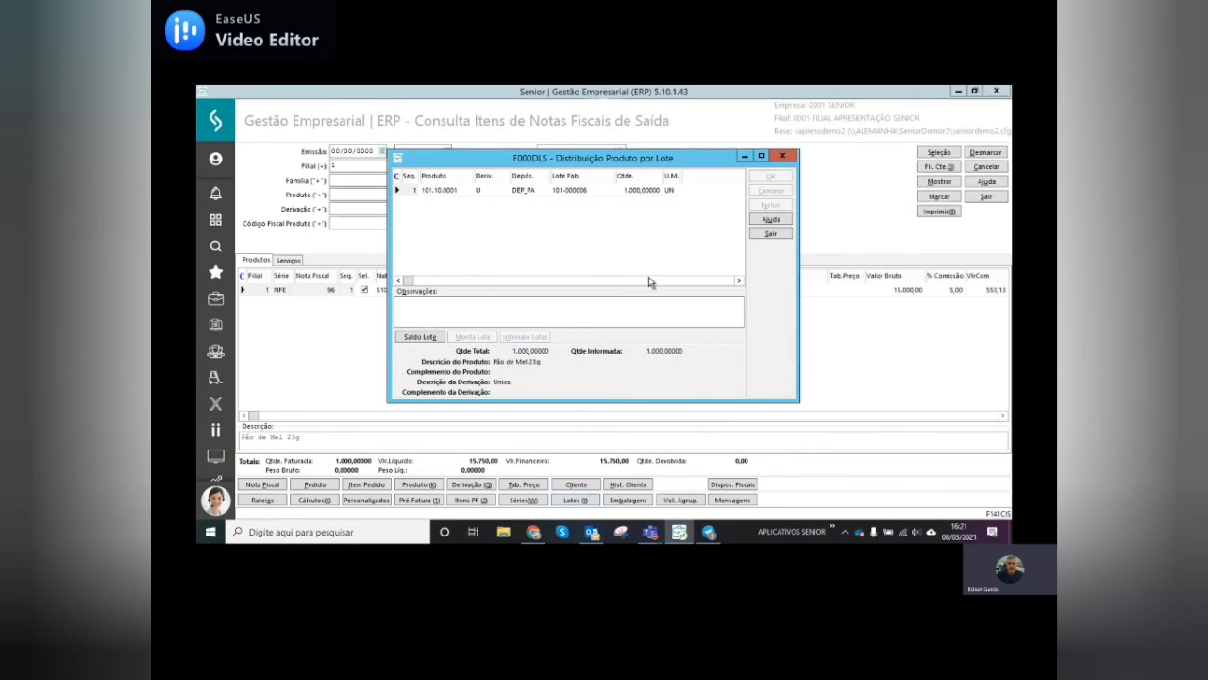
Step: Check the stock balance of the invoiced item's lot and close the lot distribution
left_click(579, 192)
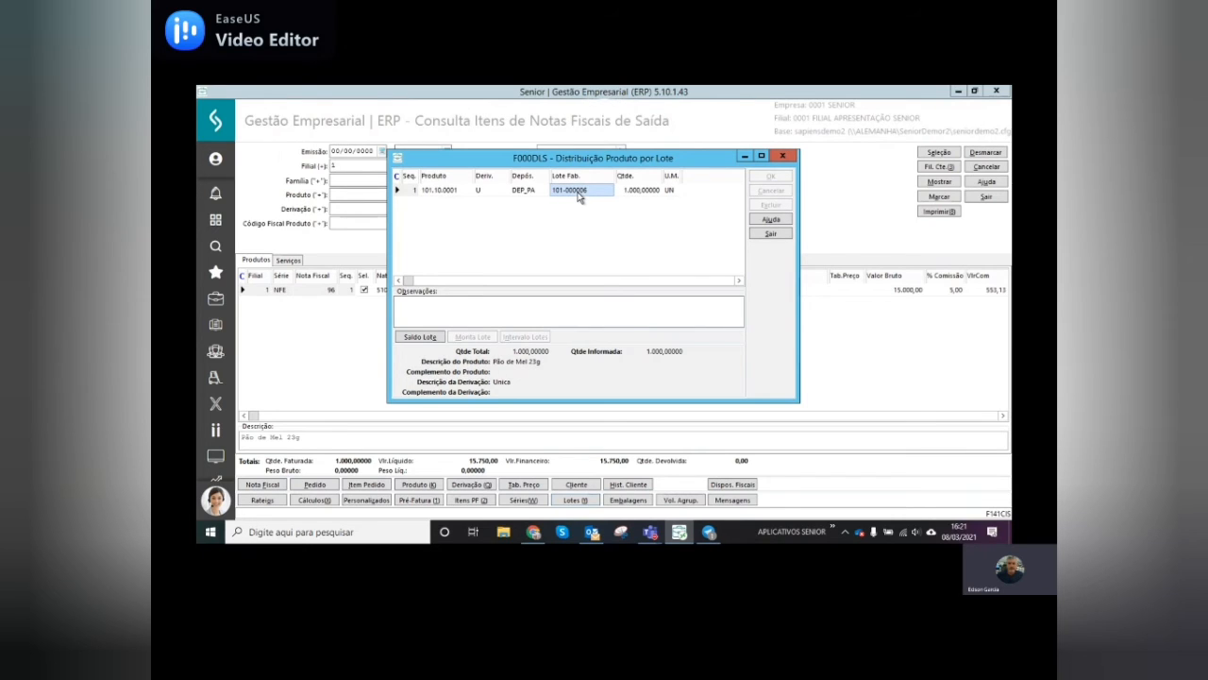
left_click(427, 337)
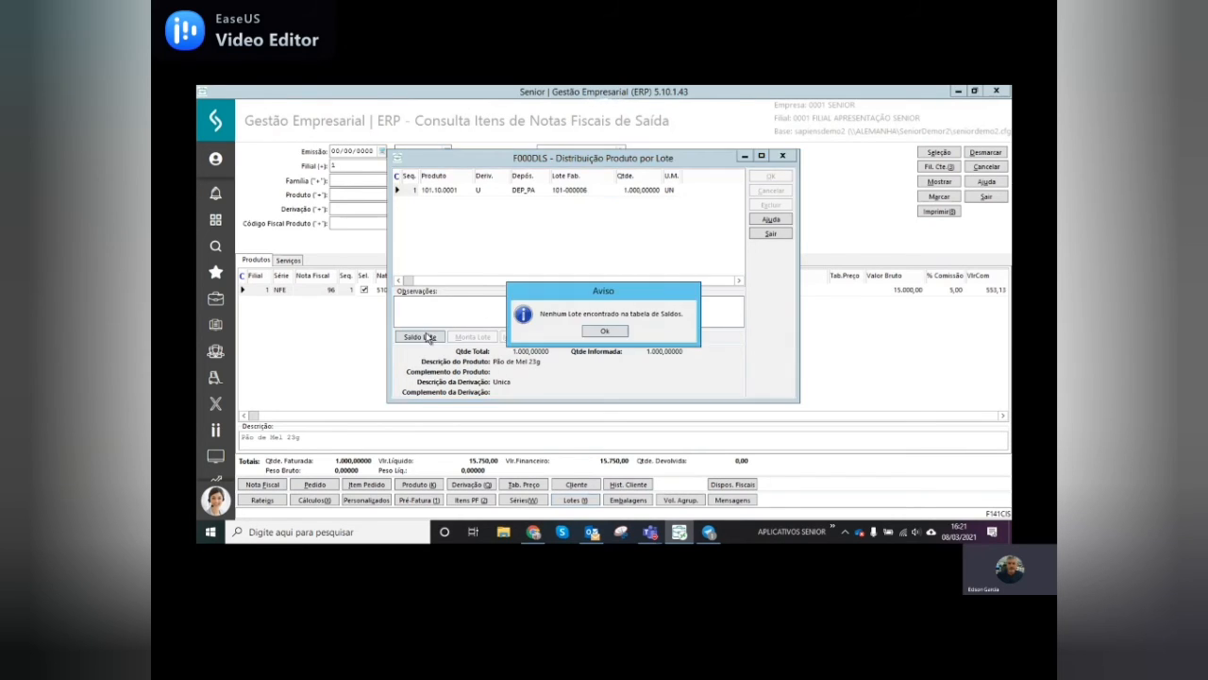
left_click(604, 331)
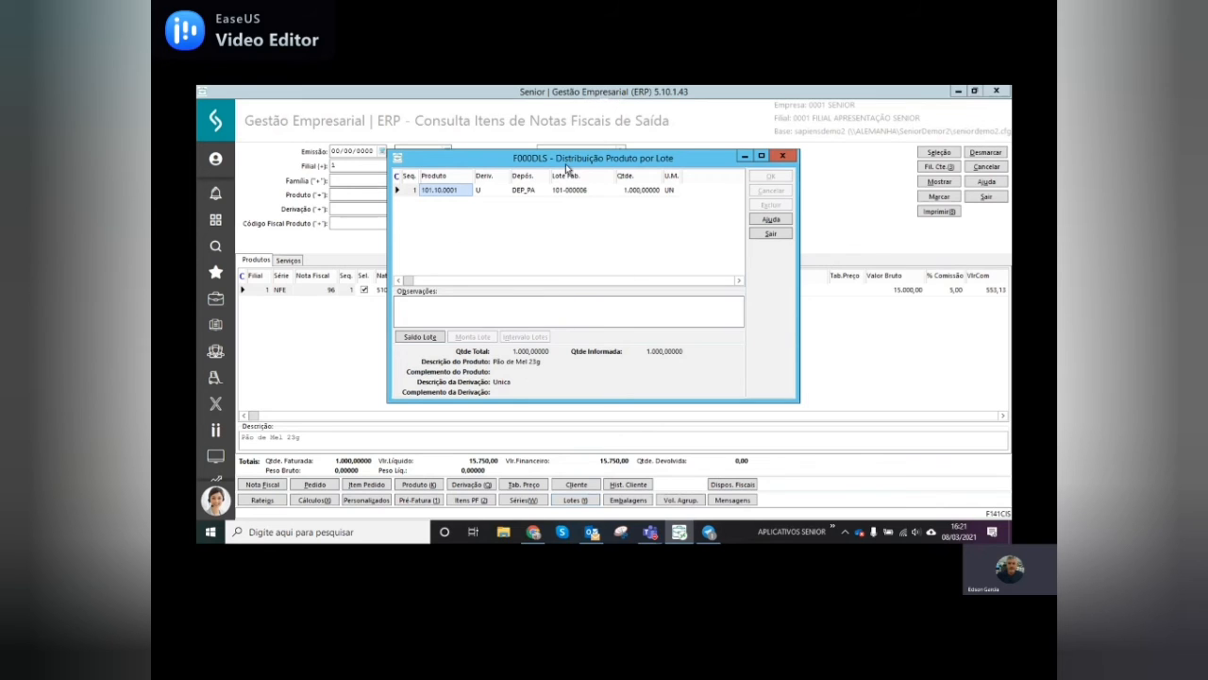
mouse_move(576, 160)
left_mouse_down()
mouse_move(573, 311)
mouse_move(578, 159)
left_mouse_up()
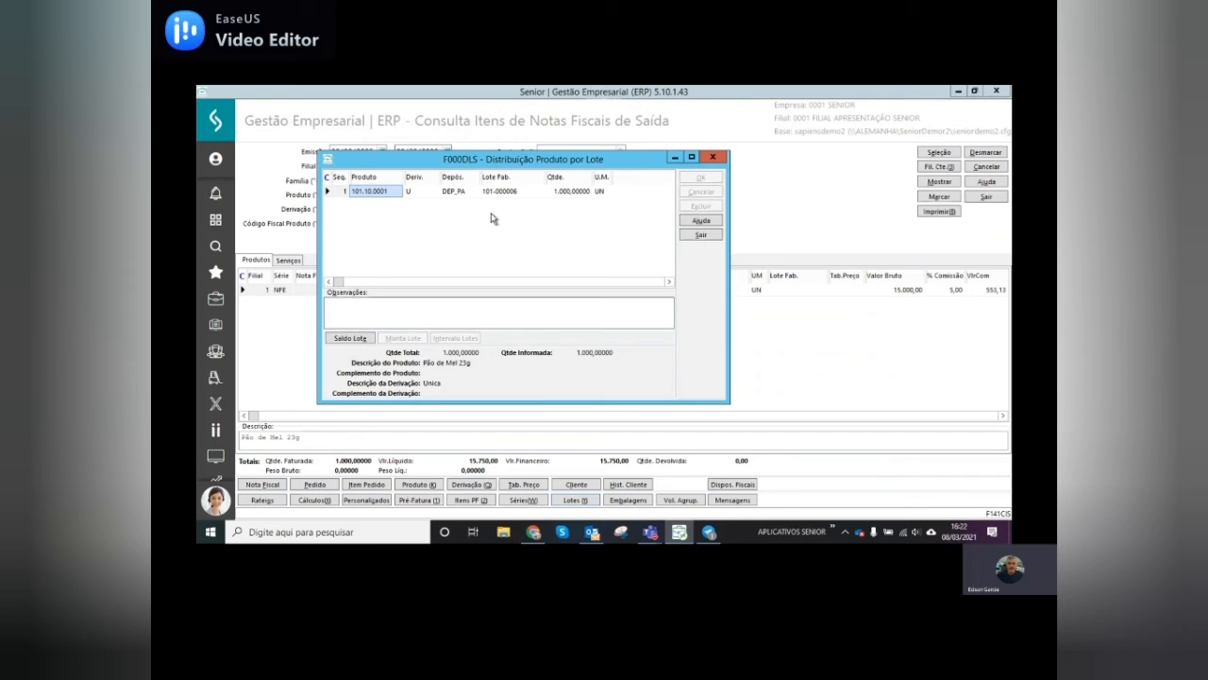
left_click(701, 235)
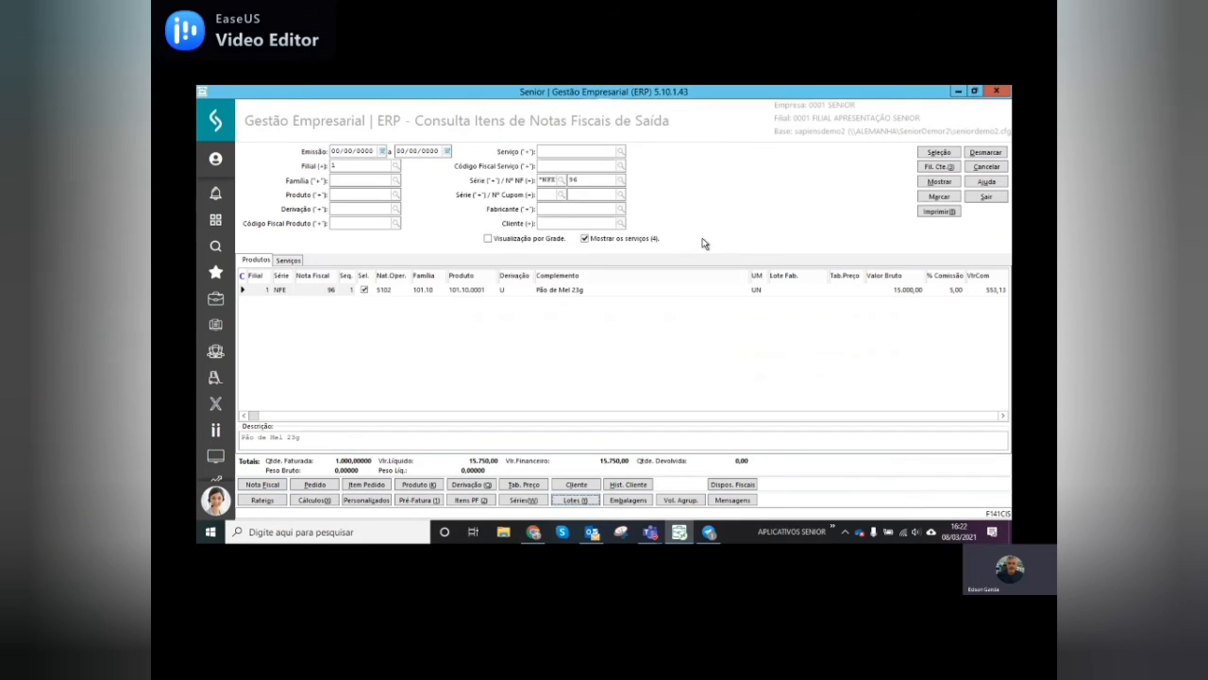
Step: Switch to the open Lote Fabricação window, rerun the trace for lot 101-000006 and expand it to outgoing invoice 96
left_click(216, 220)
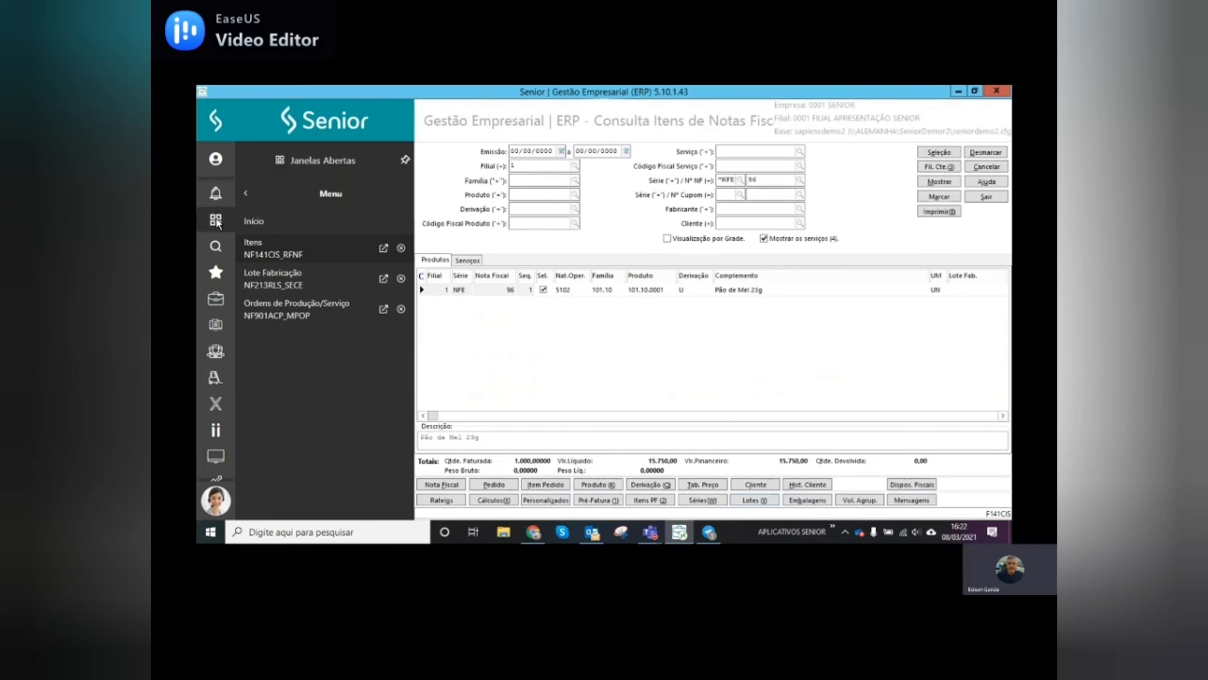
left_click(295, 284)
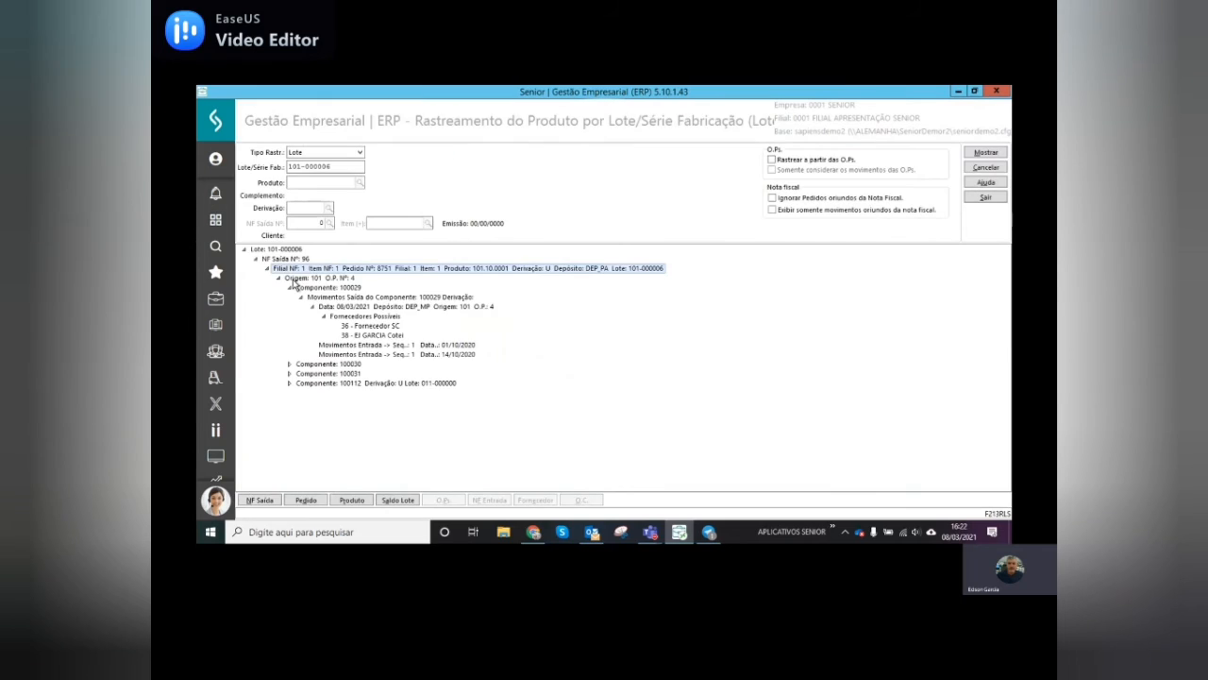
left_click(243, 249)
left_click_drag(335, 171, 286, 166)
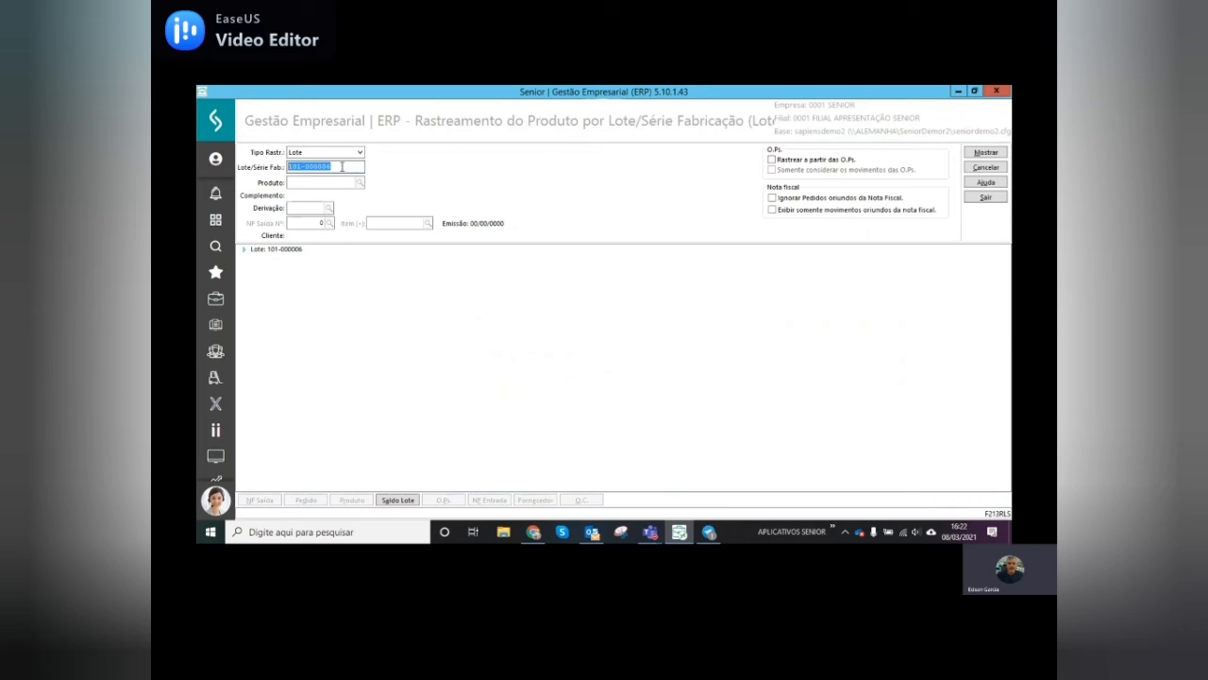
left_click(985, 153)
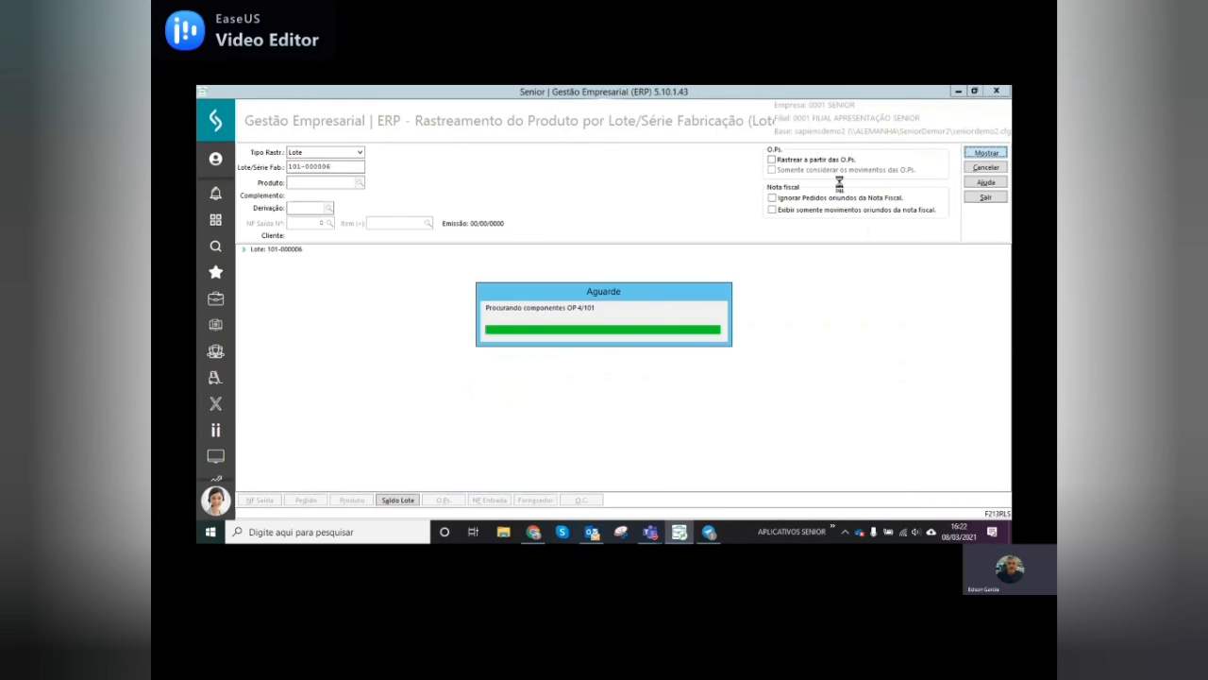
left_click(243, 249)
left_click(275, 261)
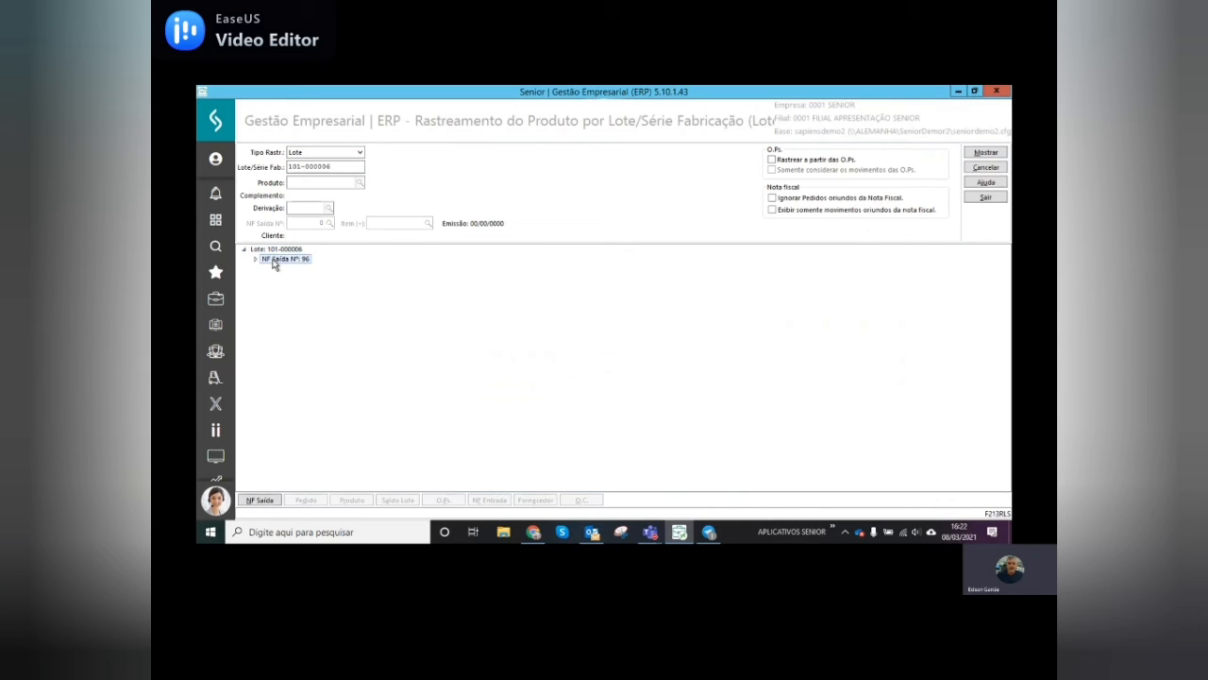
Step: Expand outgoing invoice 96 to its item and check the linked sales order in the order query, closing it when done
left_click(257, 264)
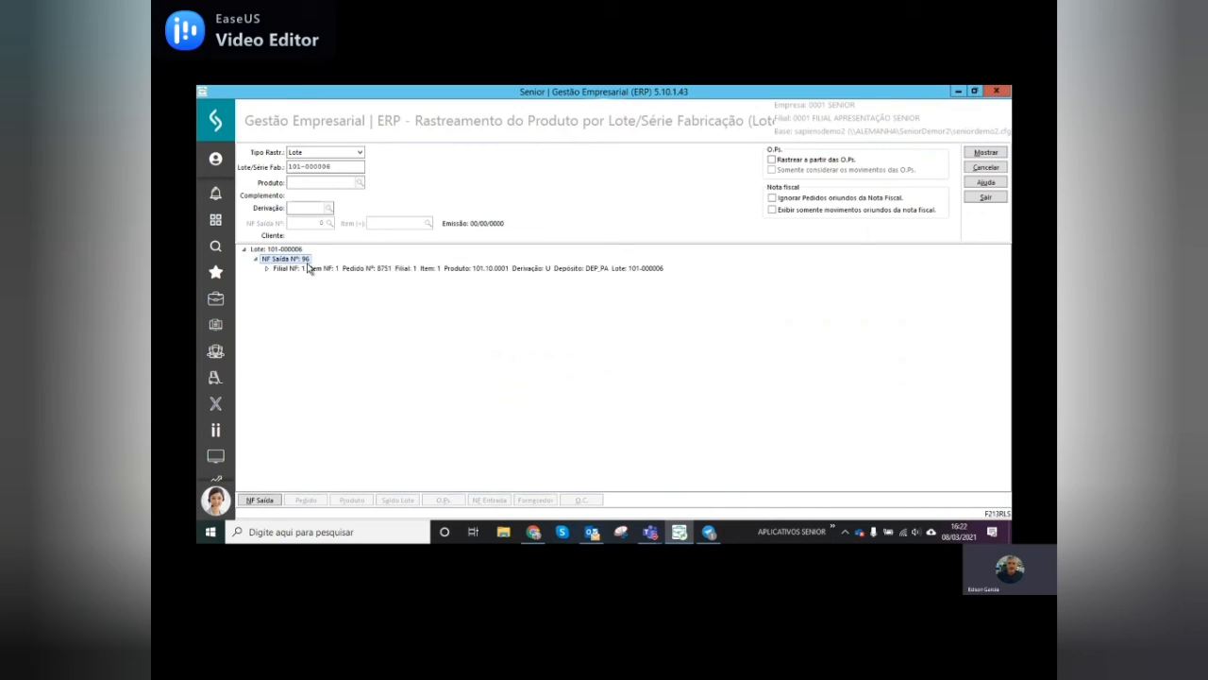
left_click(308, 270)
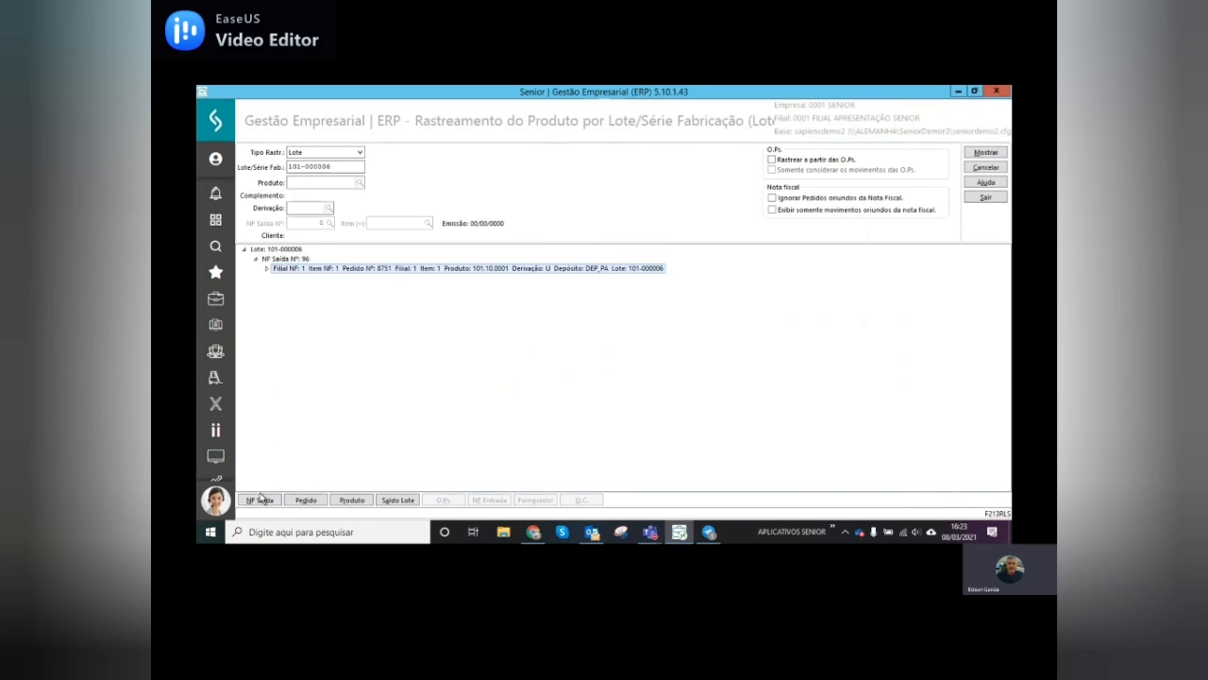
left_click(306, 500)
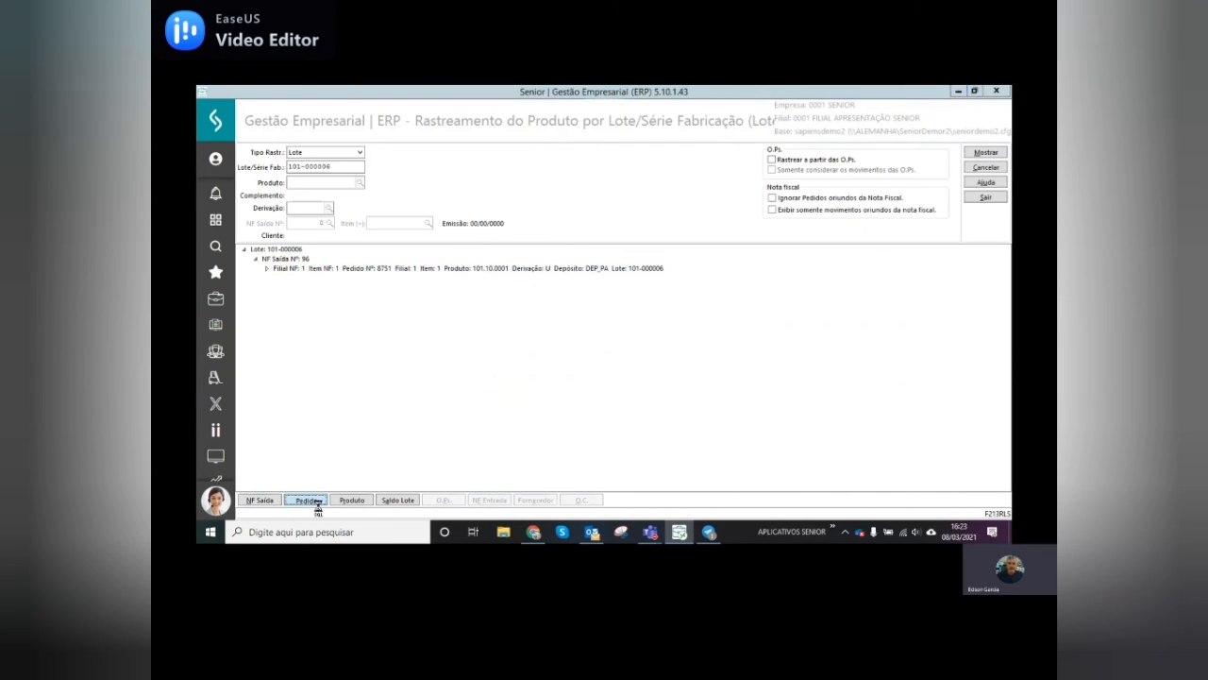
left_click(734, 273)
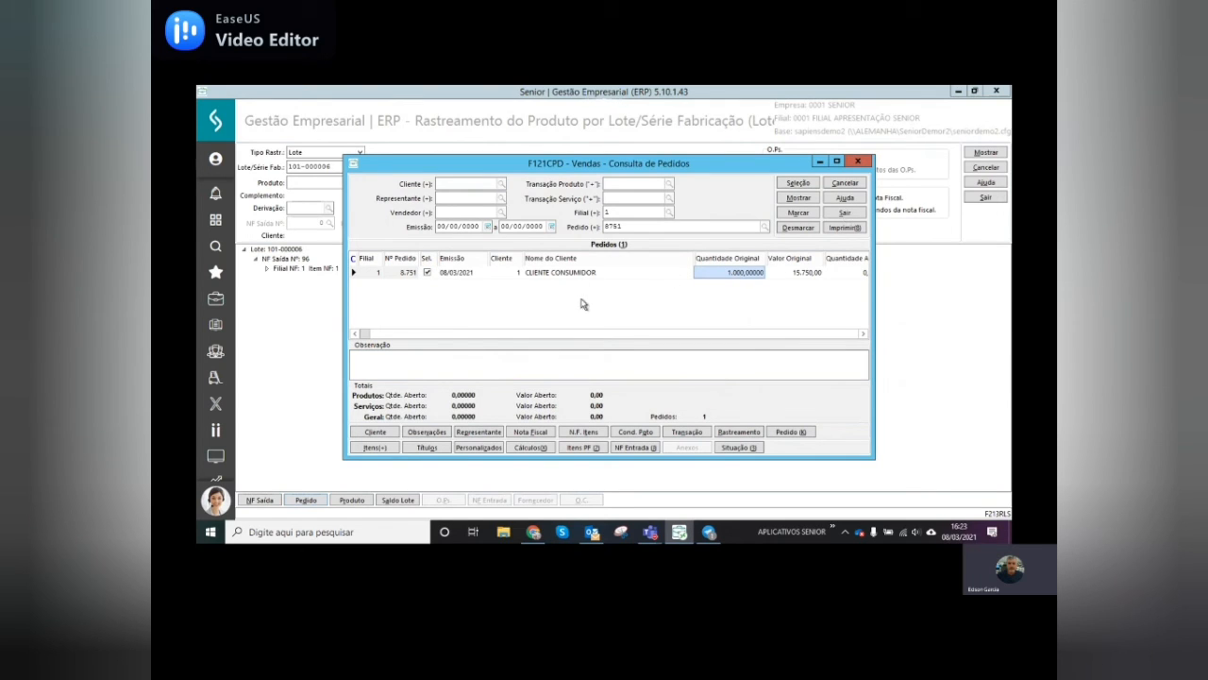
left_click(486, 432)
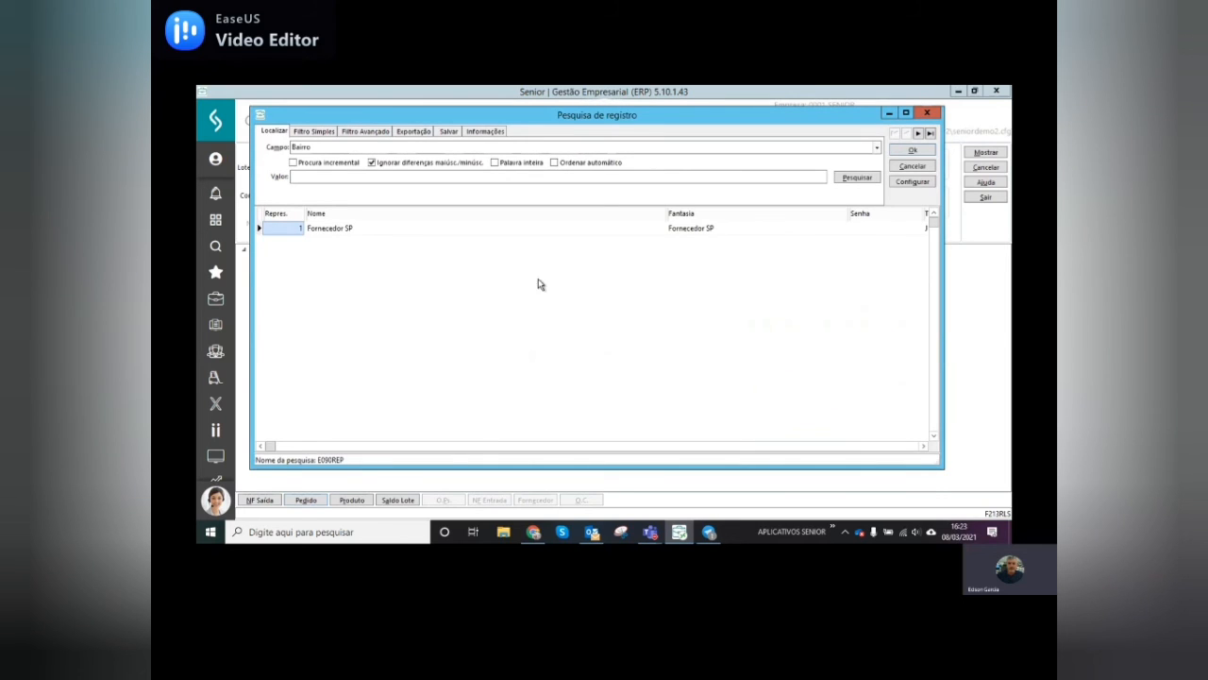
left_click(912, 166)
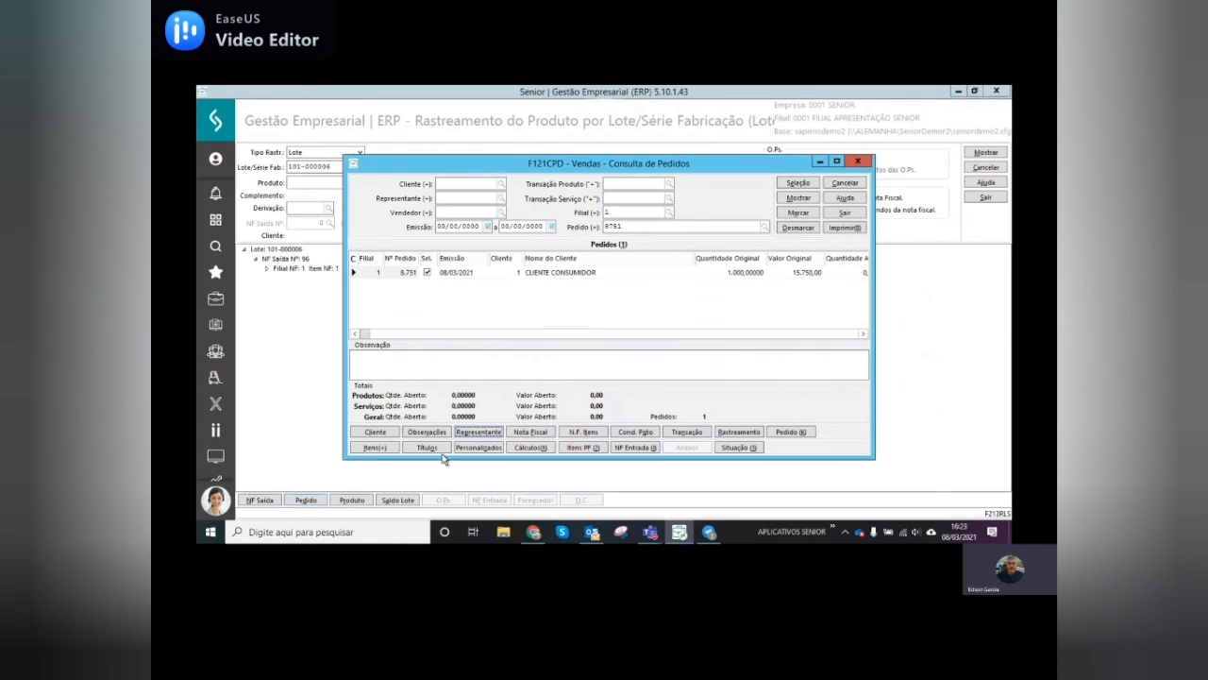
left_click(845, 214)
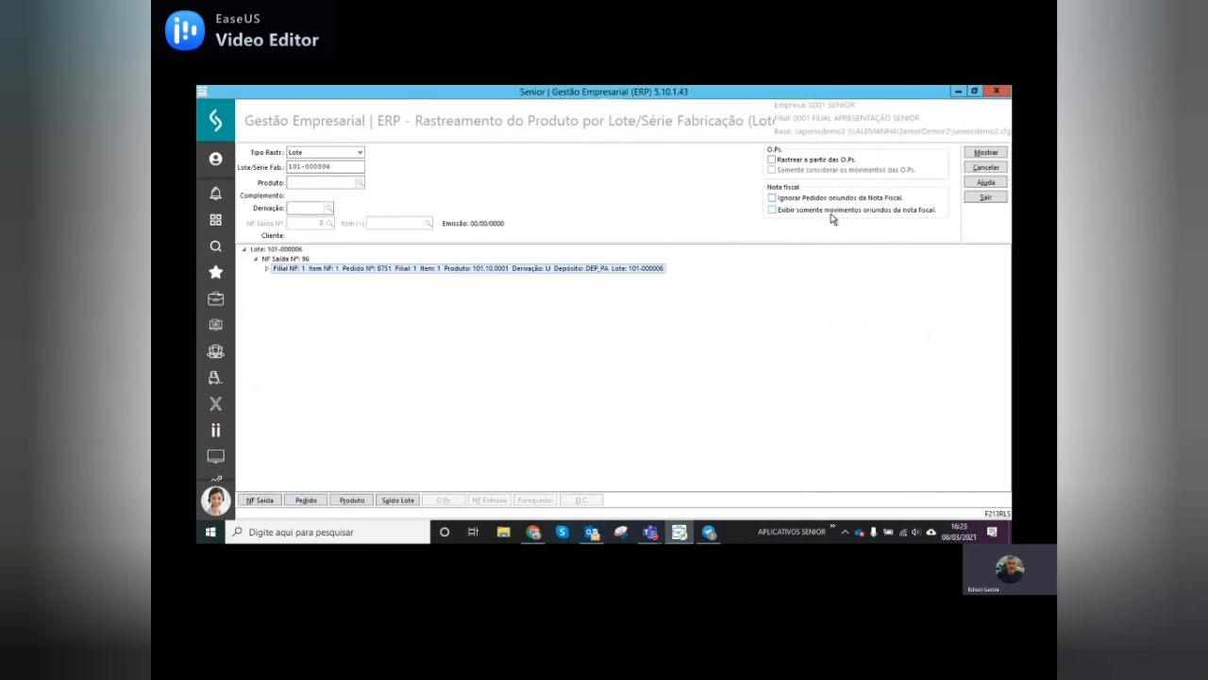
Step: Expand the invoice item to production order 4 of origin 101 and try to open that order's details
left_click(267, 269)
left_click(304, 281)
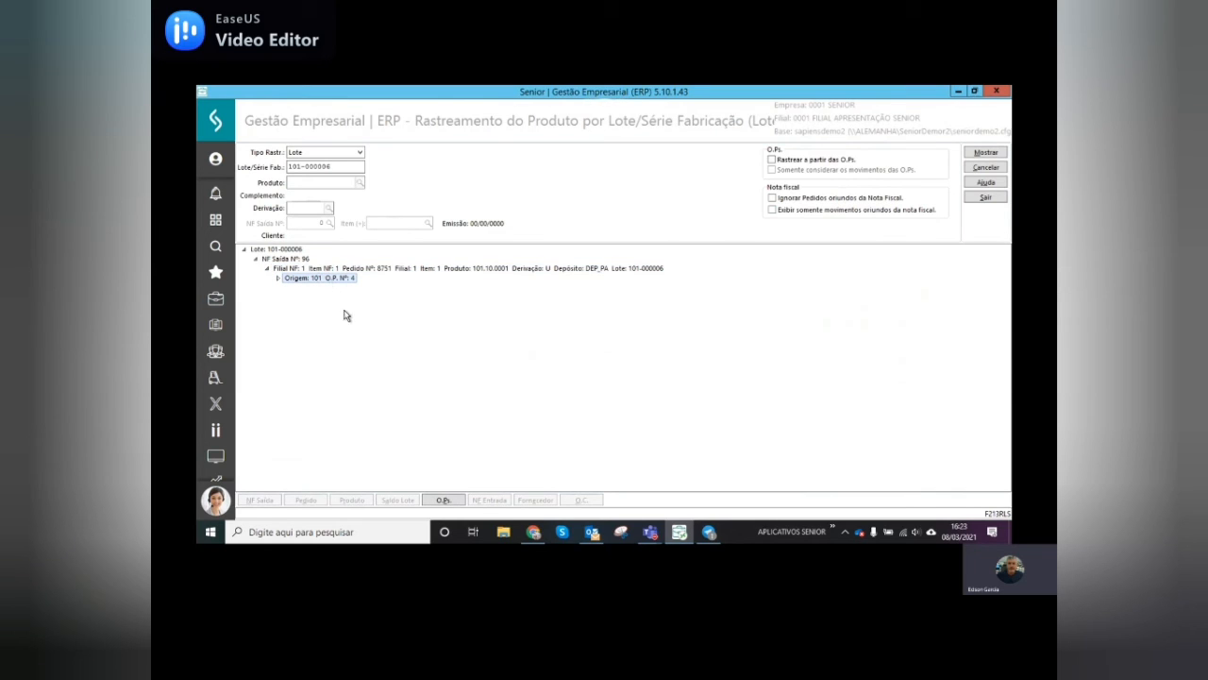
left_click(444, 499)
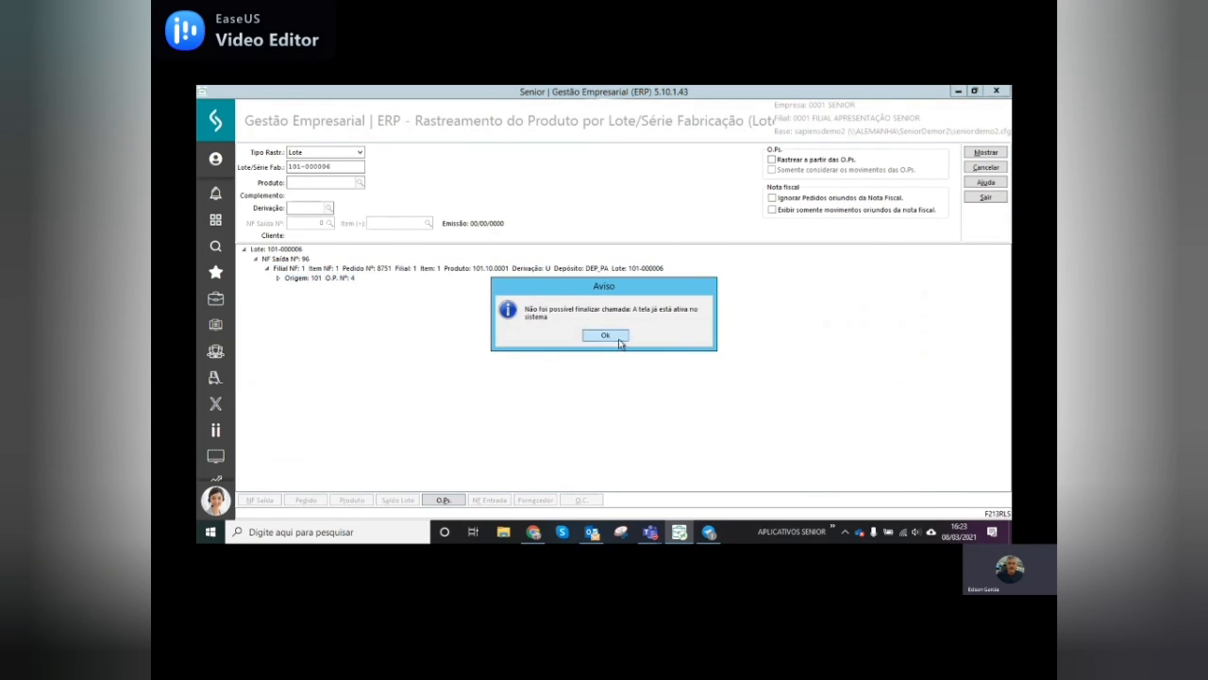
left_click(605, 335)
Step: Close the open Ordens de Produção/Serviço and Itens windows, keeping only the Lote Fabricação trace open
left_click(215, 219)
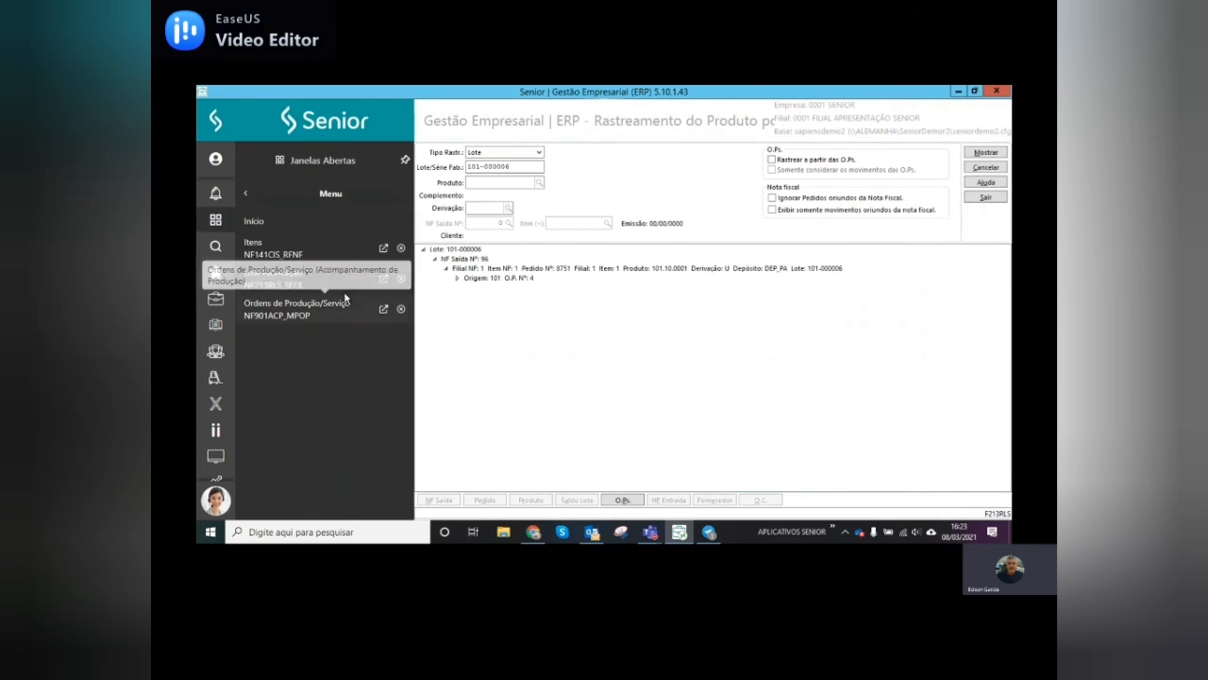
left_click(402, 311)
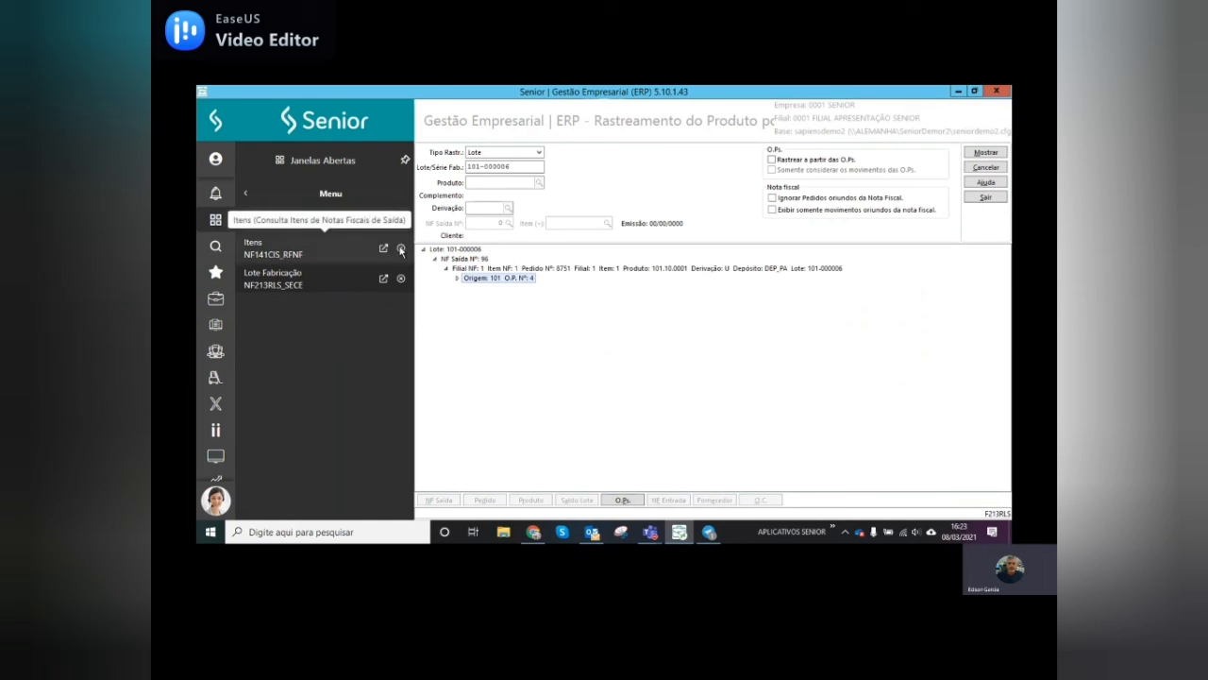
left_click(401, 249)
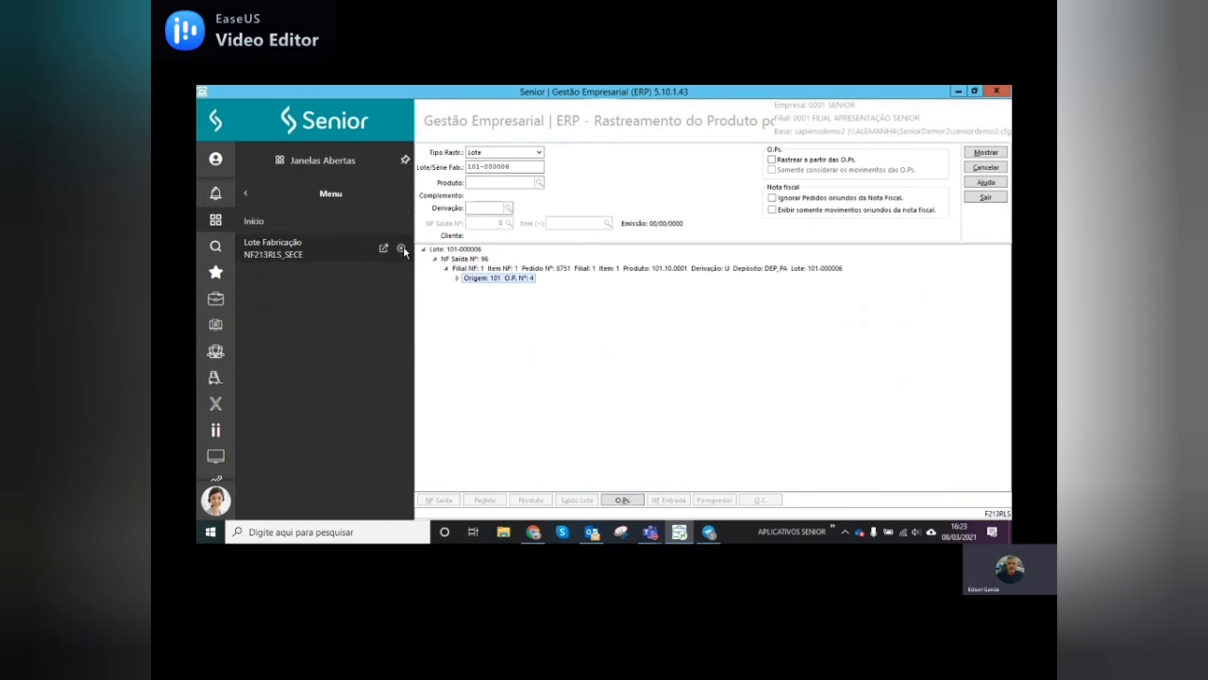
left_click(246, 194)
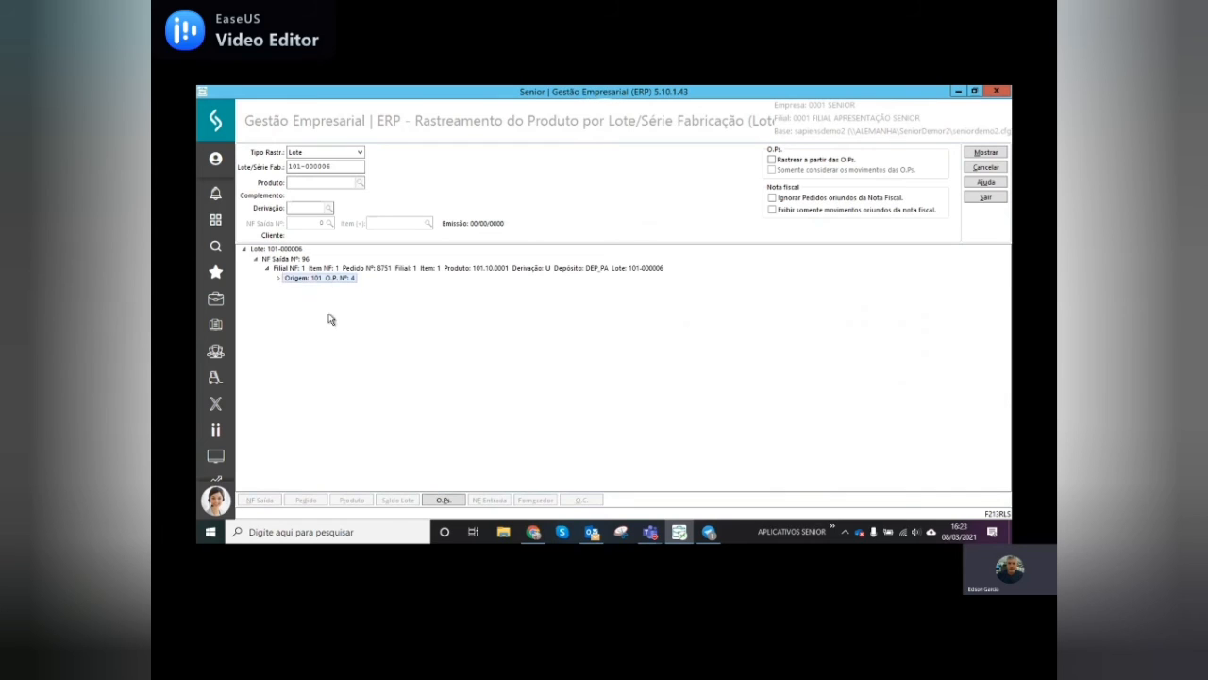
Step: Open production tracking for order 4 of origin 101 from the trace and show its general data
left_click(443, 499)
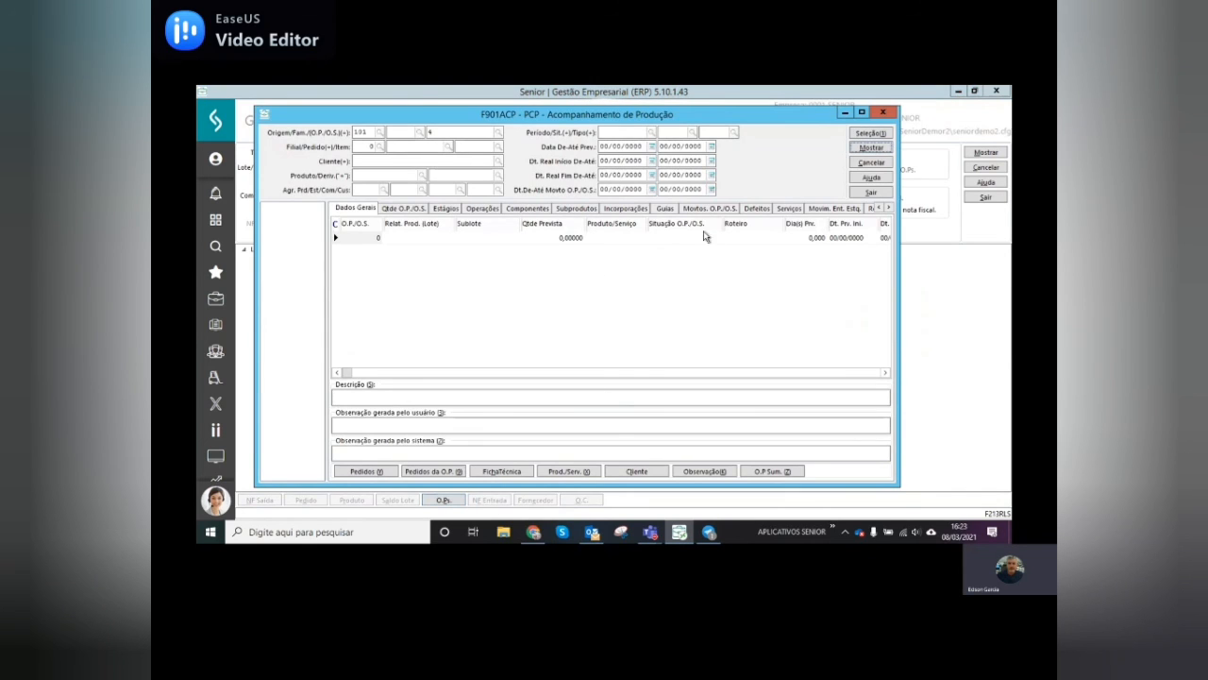
left_click(869, 148)
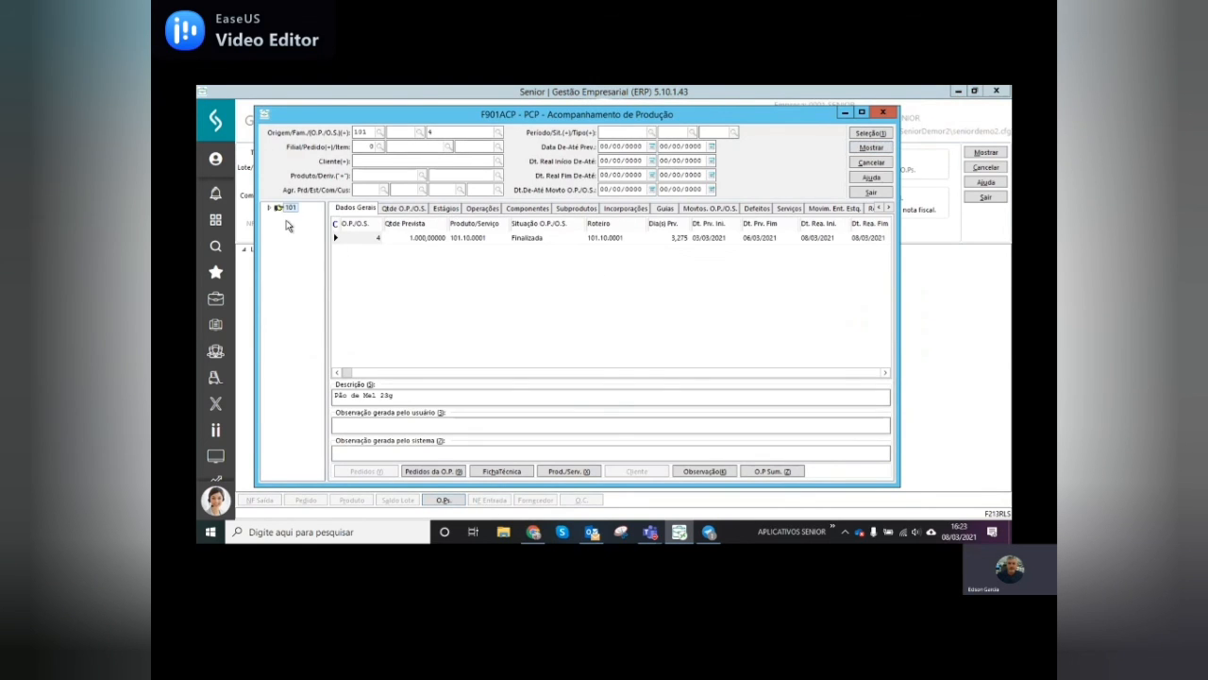
double_click(277, 210)
left_click(291, 219)
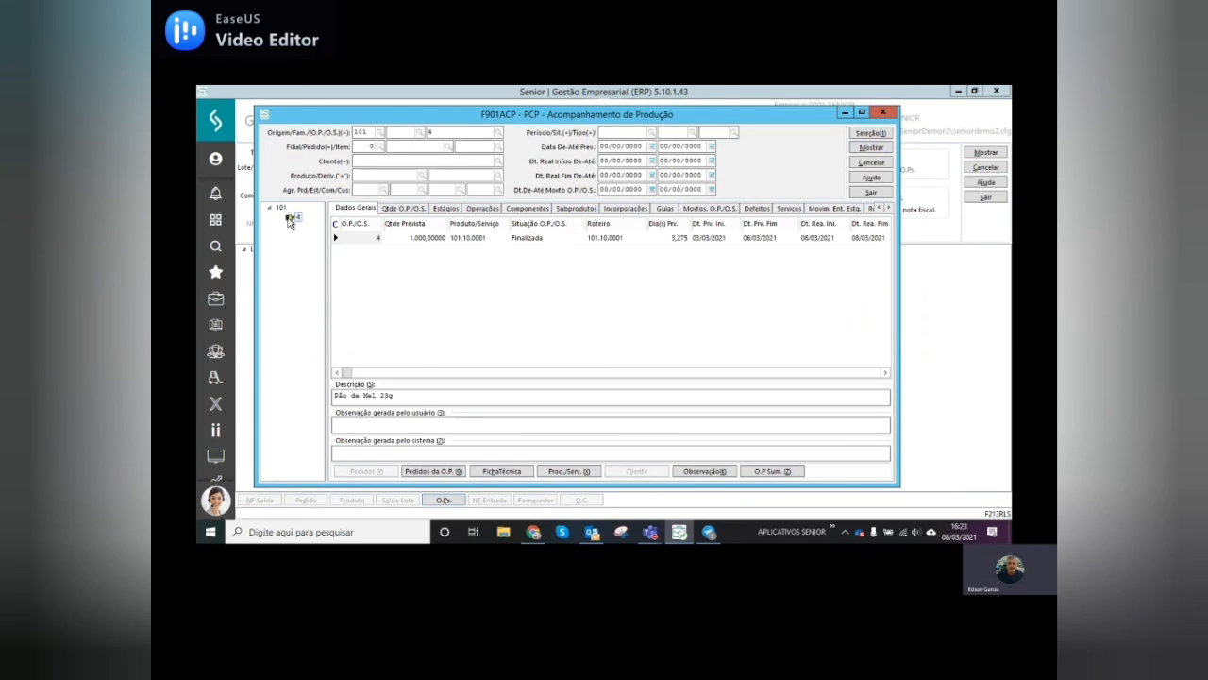
left_click(424, 238)
Step: Review order 4's stages, operations, components, stock entries and production movements, and exit production tracking
left_click(447, 209)
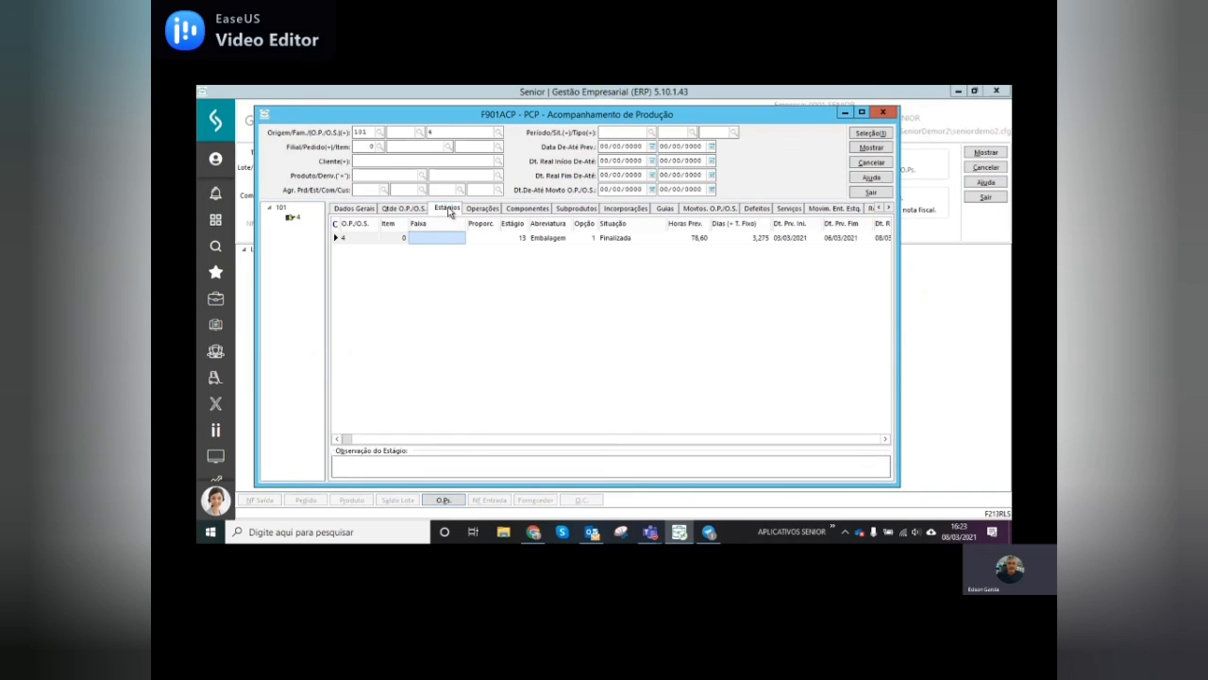
left_click(482, 209)
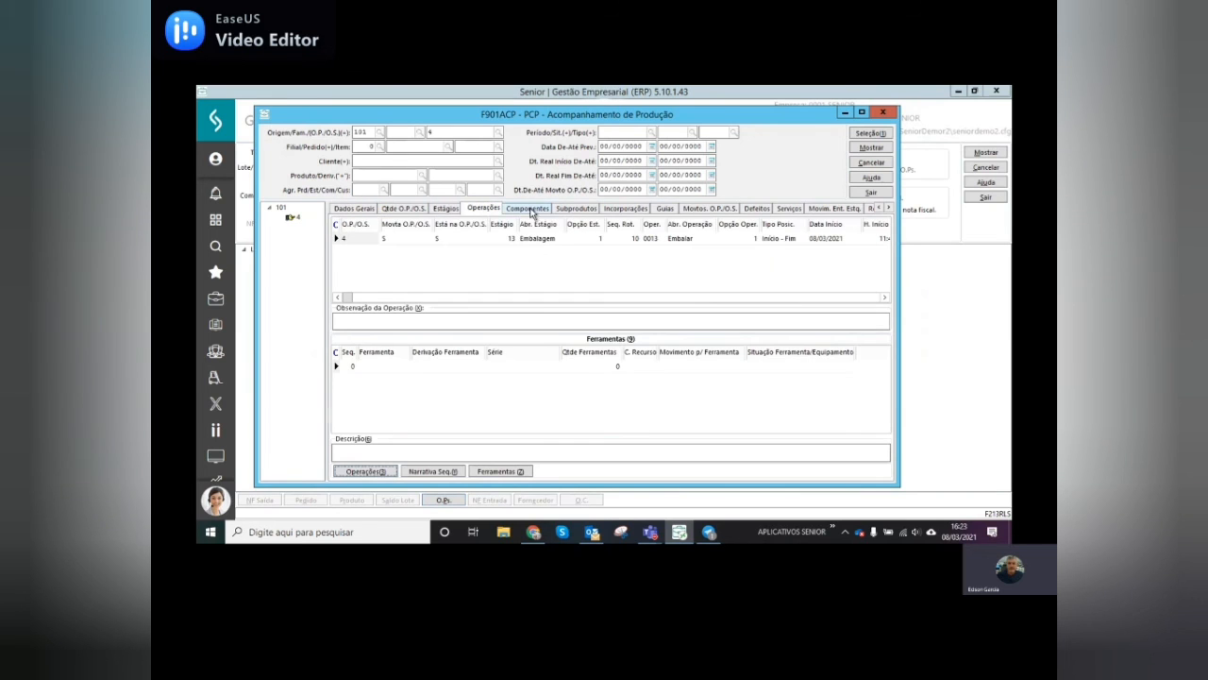
left_click(529, 210)
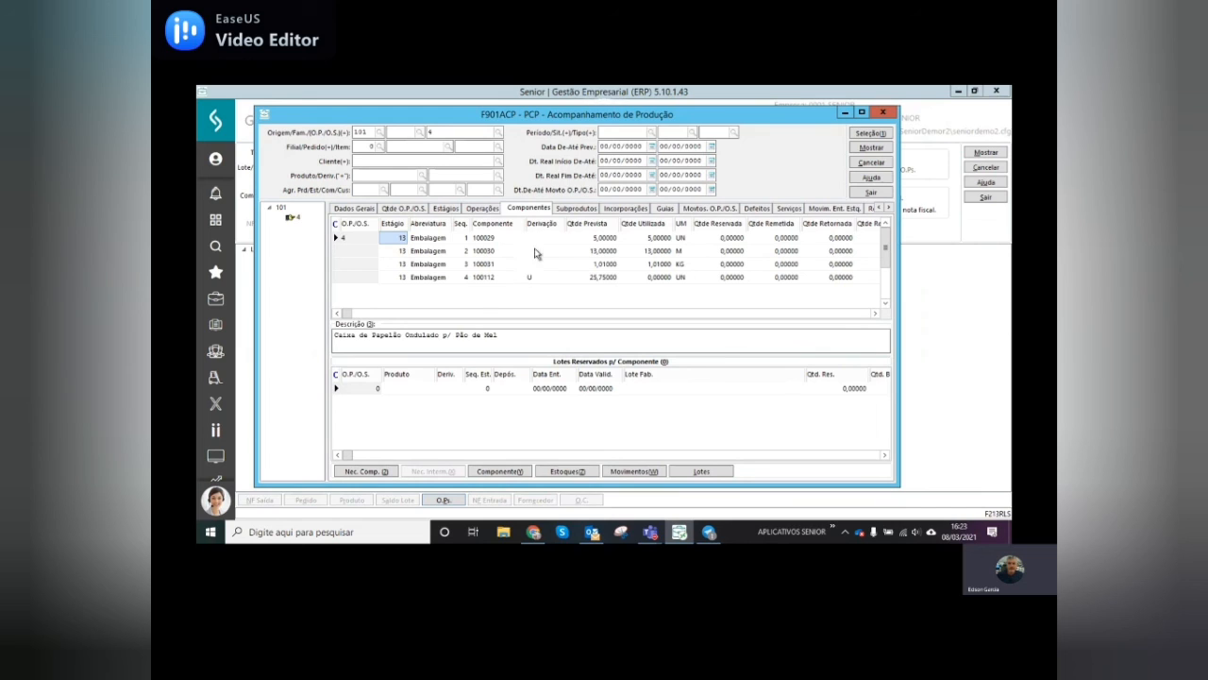
left_click(823, 209)
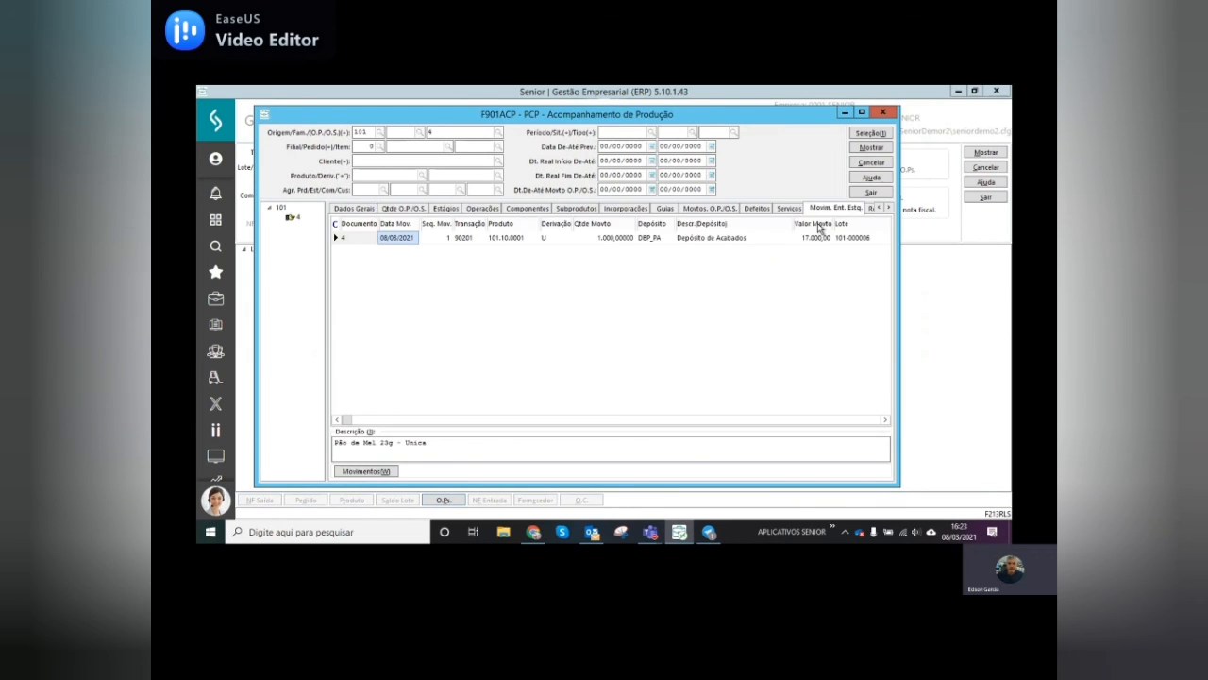
left_click(733, 209)
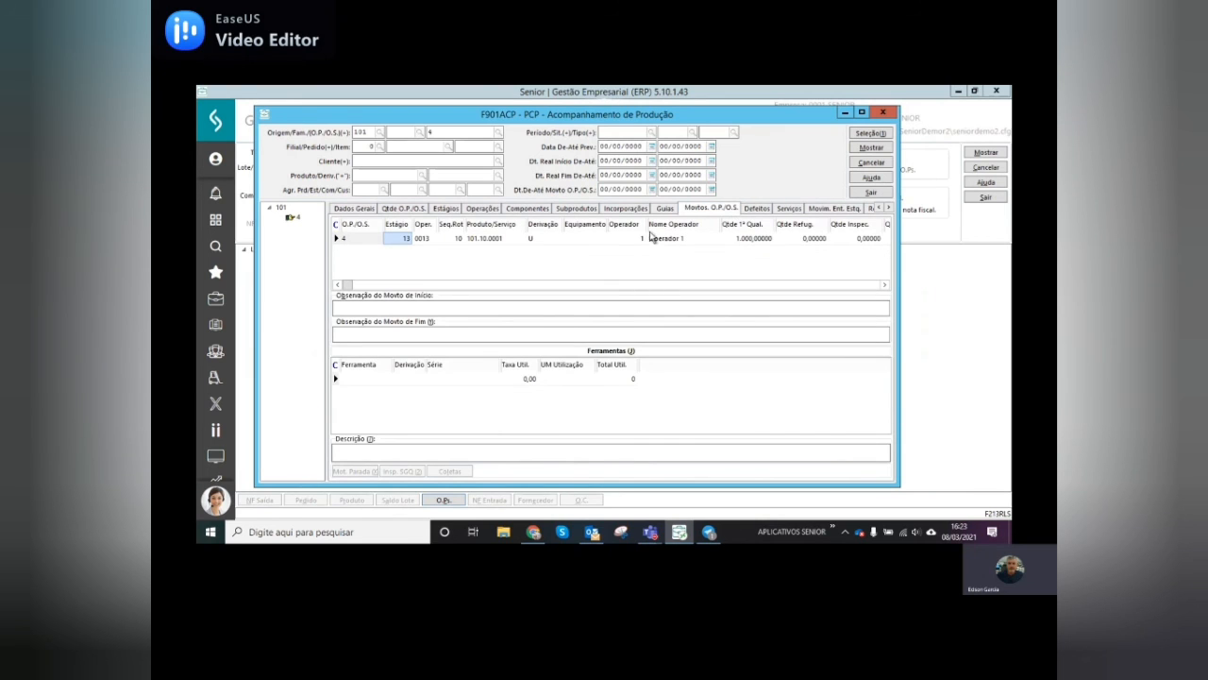
left_click(870, 193)
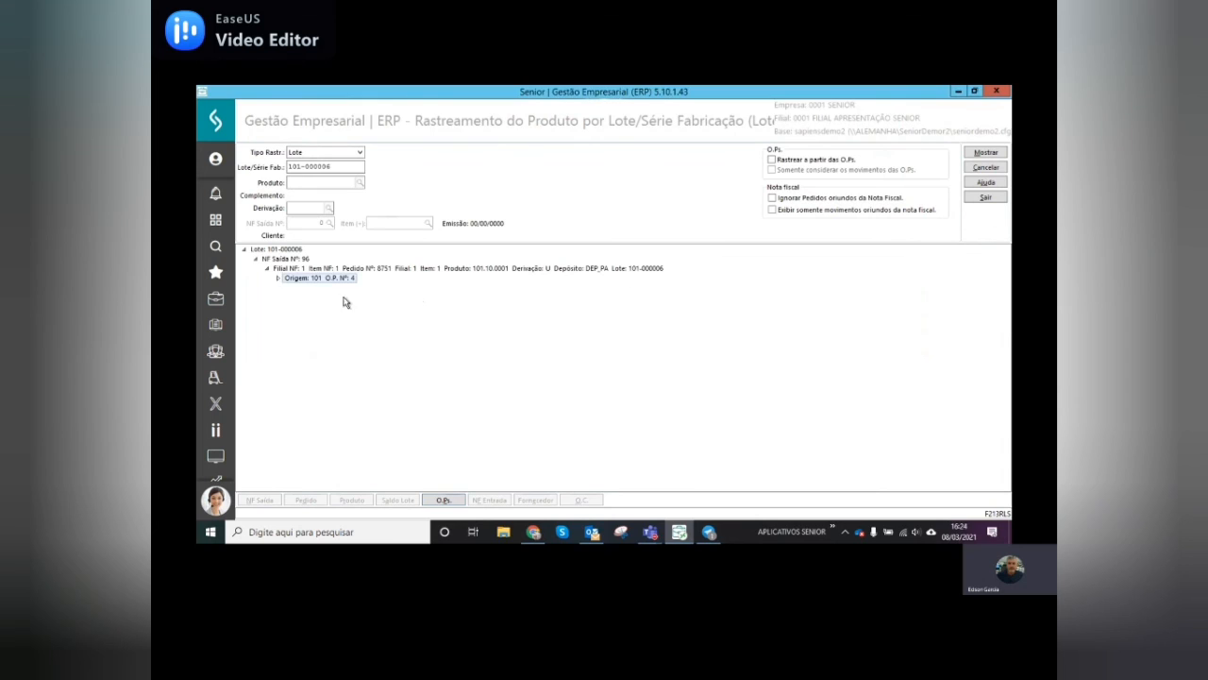
Step: Expand production order 4 in the trace to the outgoing and incoming movements of components 100029 and 100030
left_click(279, 280)
left_click(289, 288)
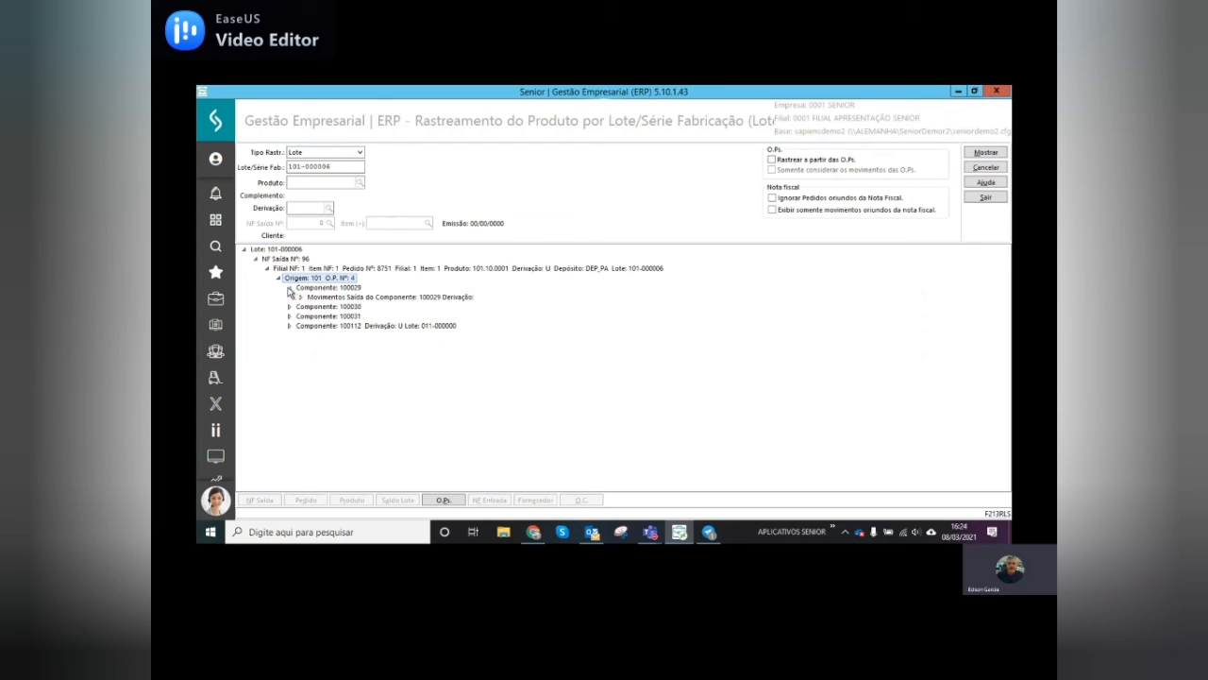
left_click(342, 298)
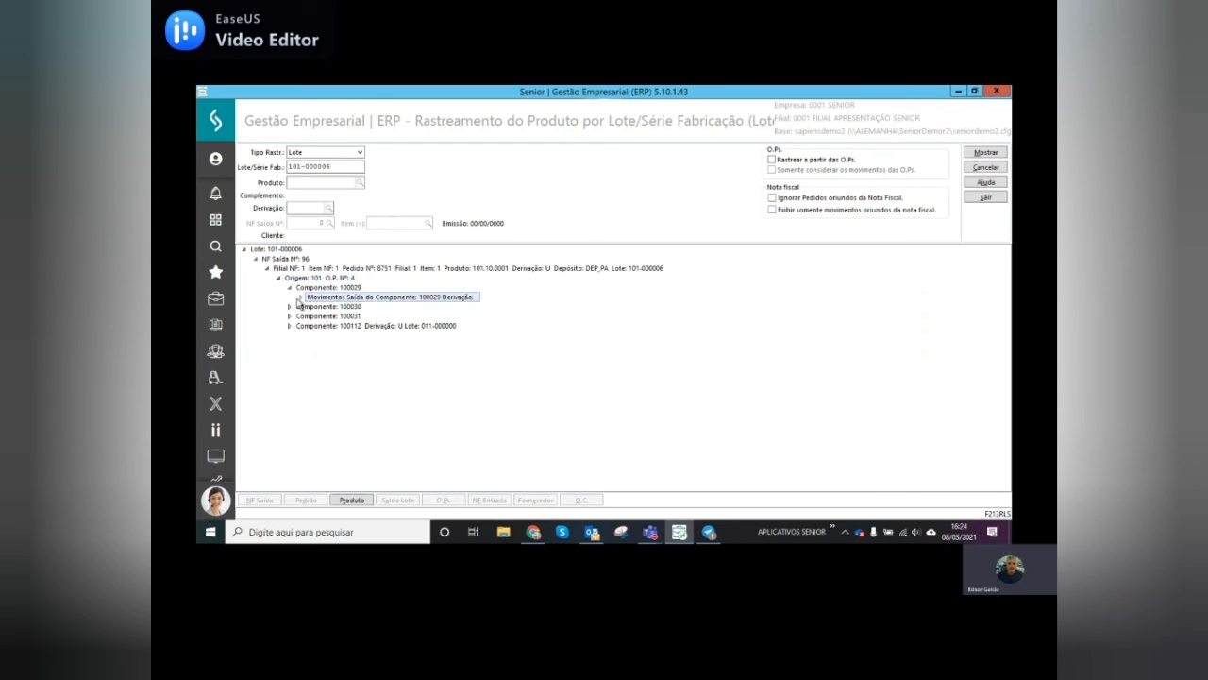
left_click(300, 297)
left_click(343, 308)
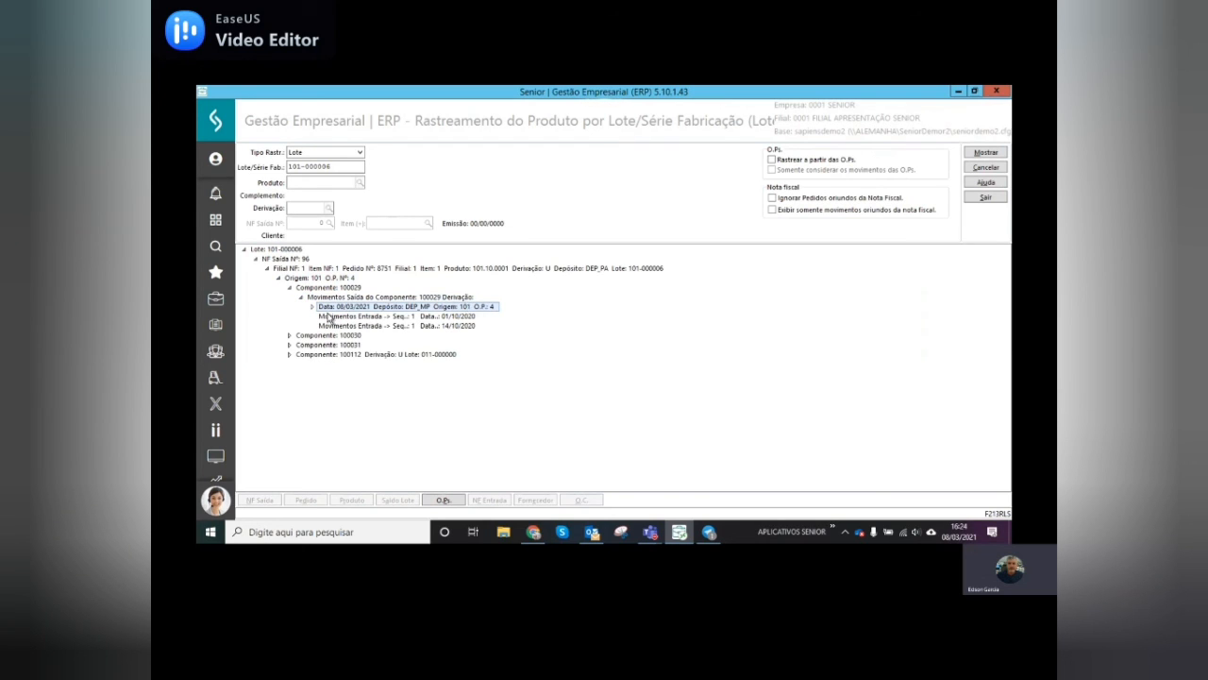
left_click(342, 318)
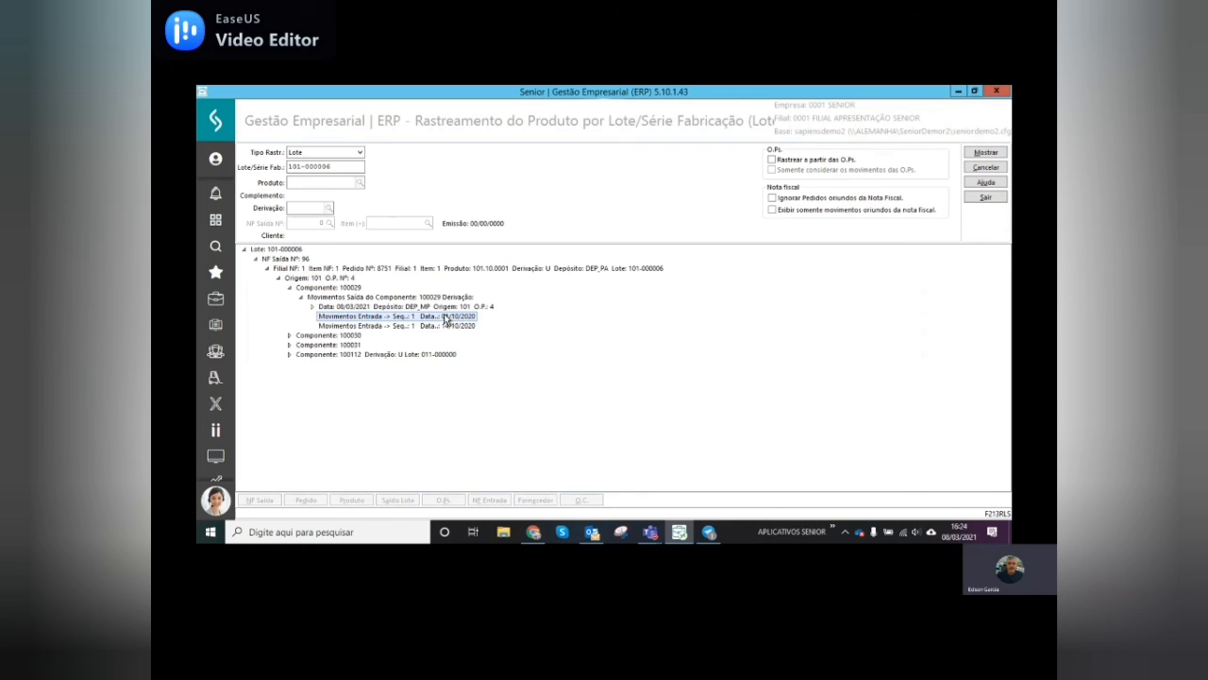
left_click(290, 335)
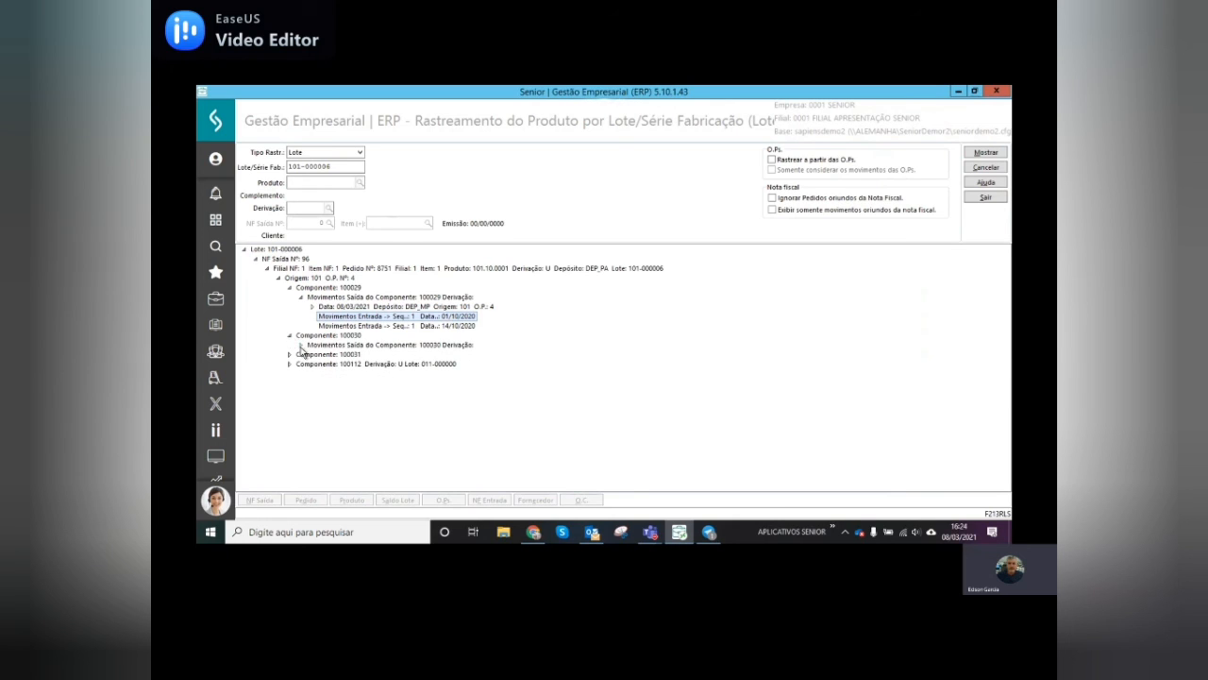
left_click(302, 345)
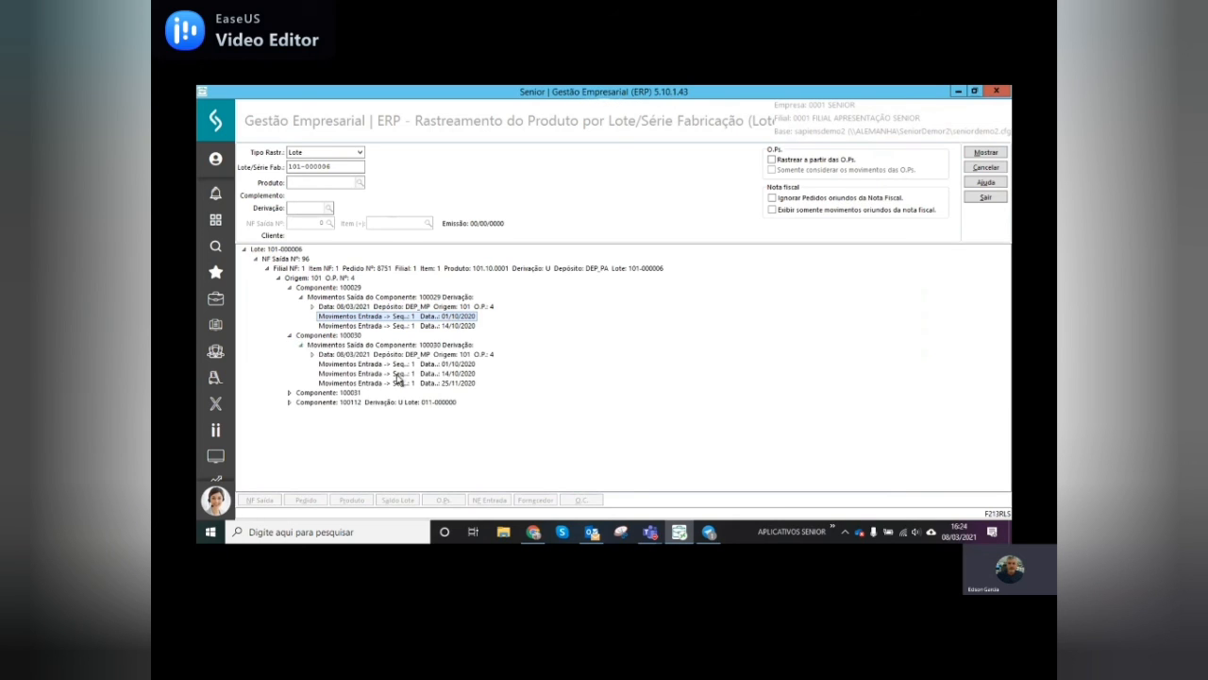
Step: Expand component 100112 with lot 011-000000 and go through its incoming movements
left_click(289, 403)
left_click(367, 404)
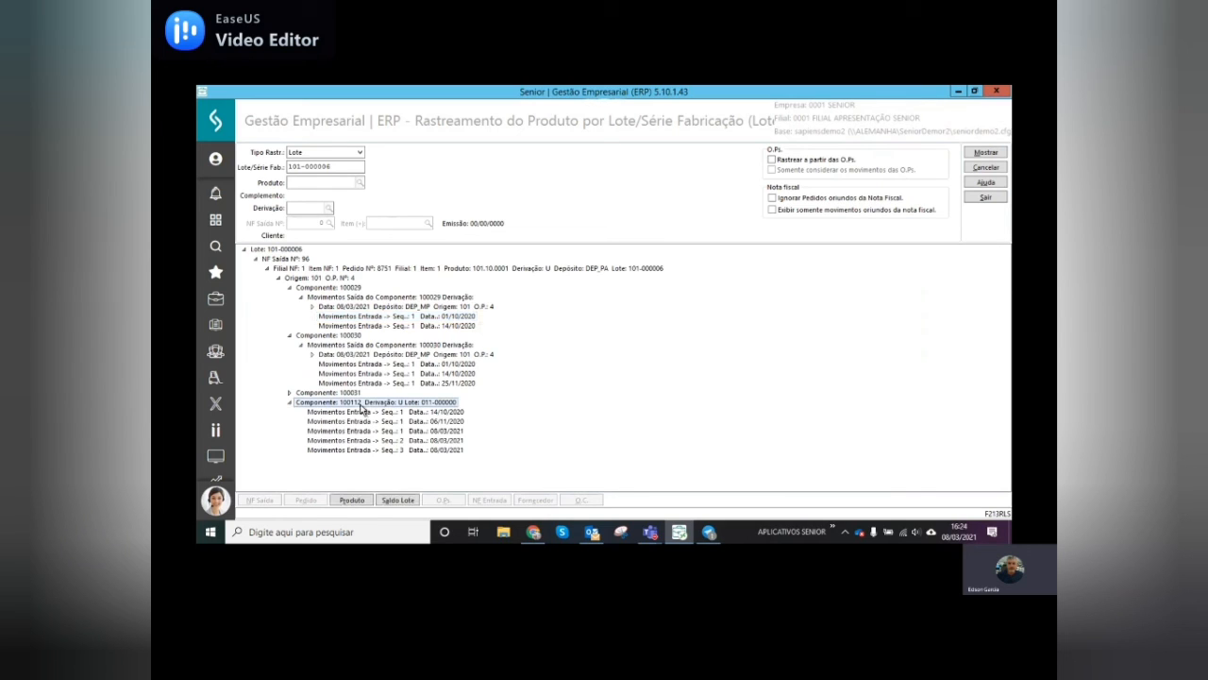
left_click(401, 412)
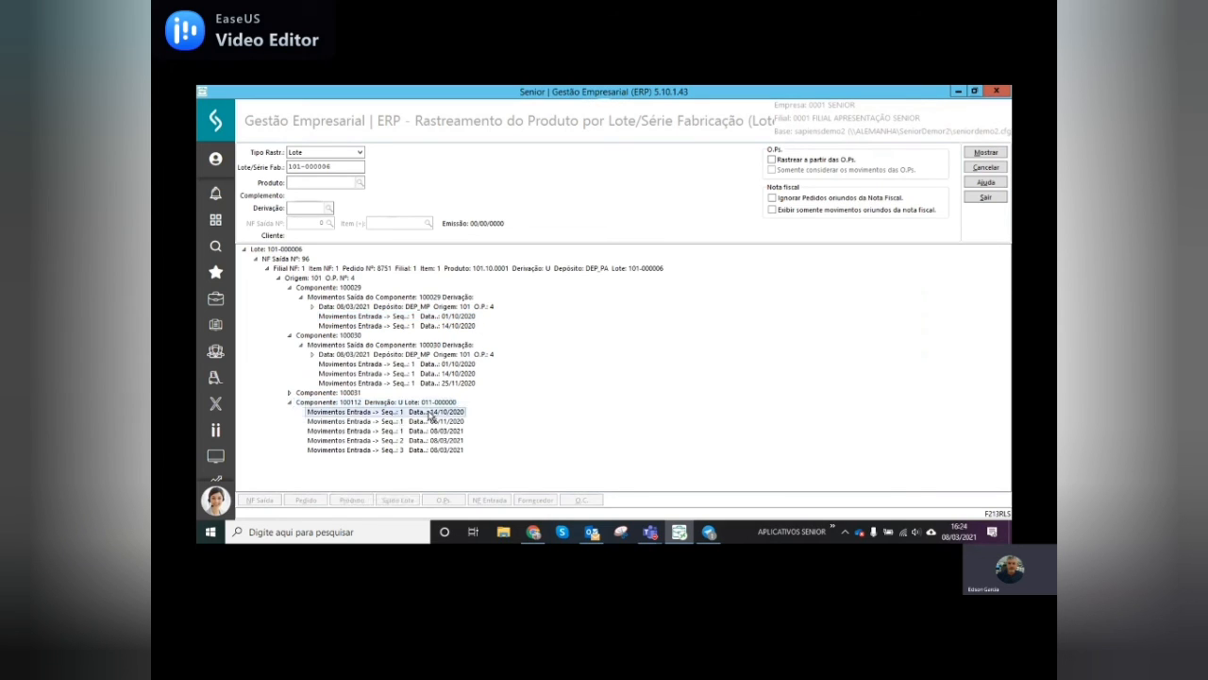
left_click(424, 422)
left_click(421, 431)
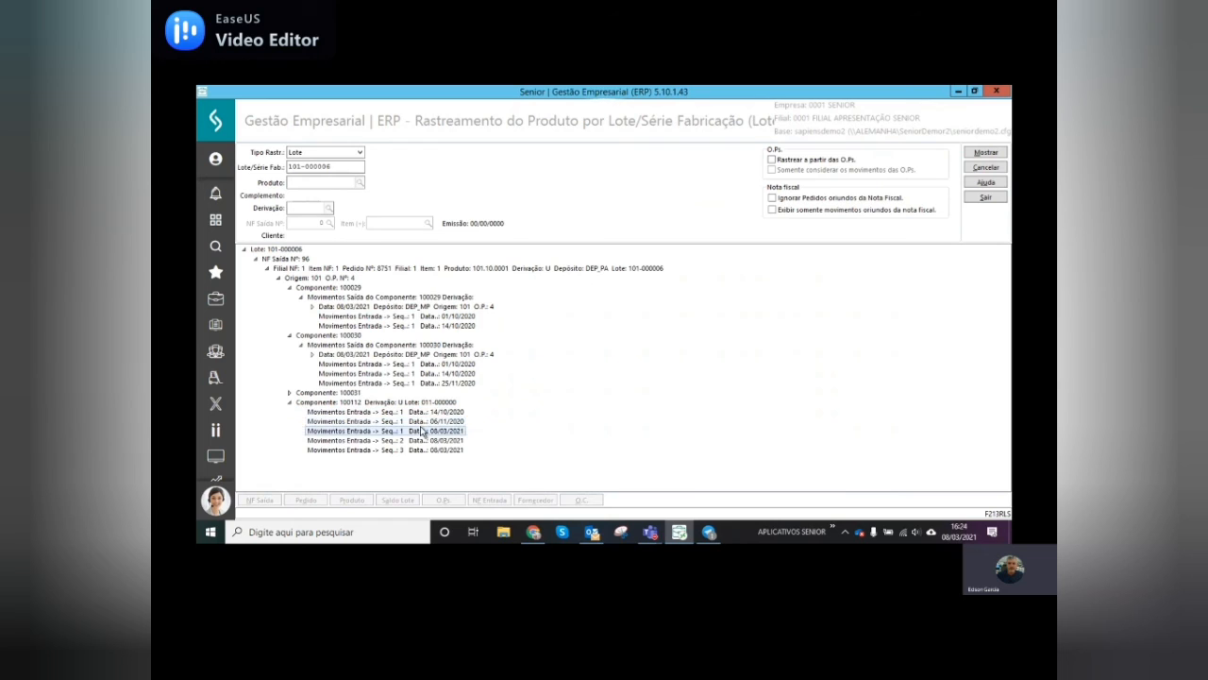
left_click(422, 440)
left_click(423, 450)
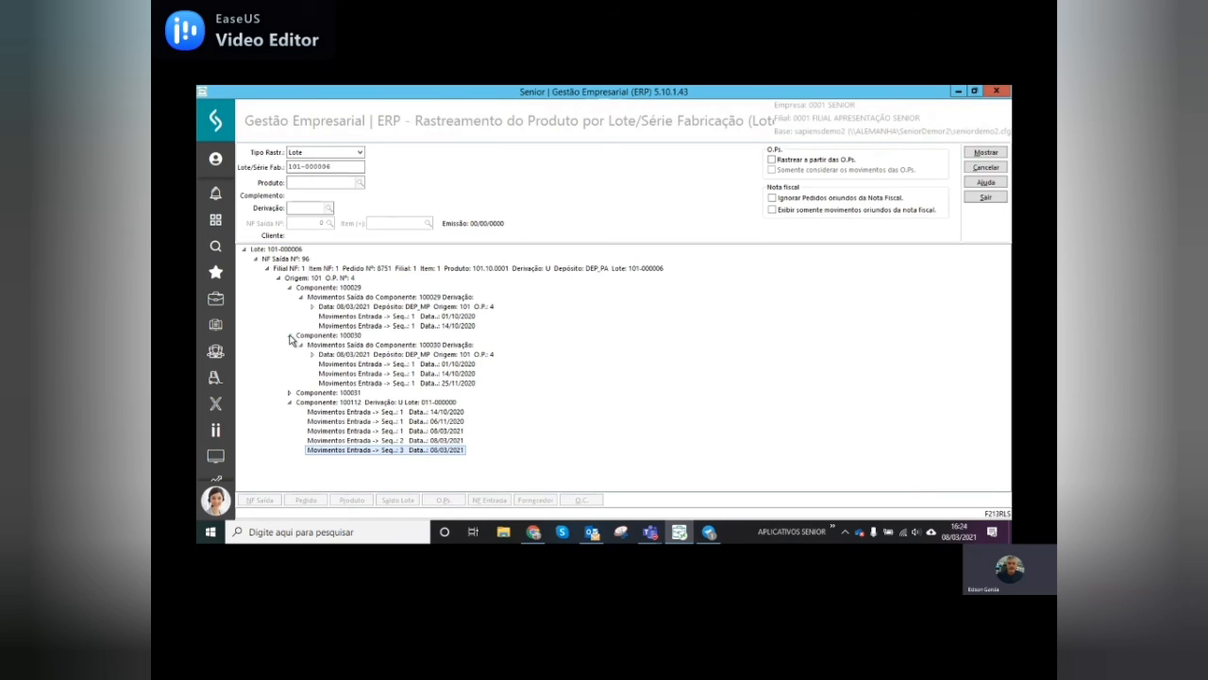
Step: Check the possible suppliers behind component 100029's outgoing movement dated 08/03/2021, and exit the lot trace
left_click(312, 307)
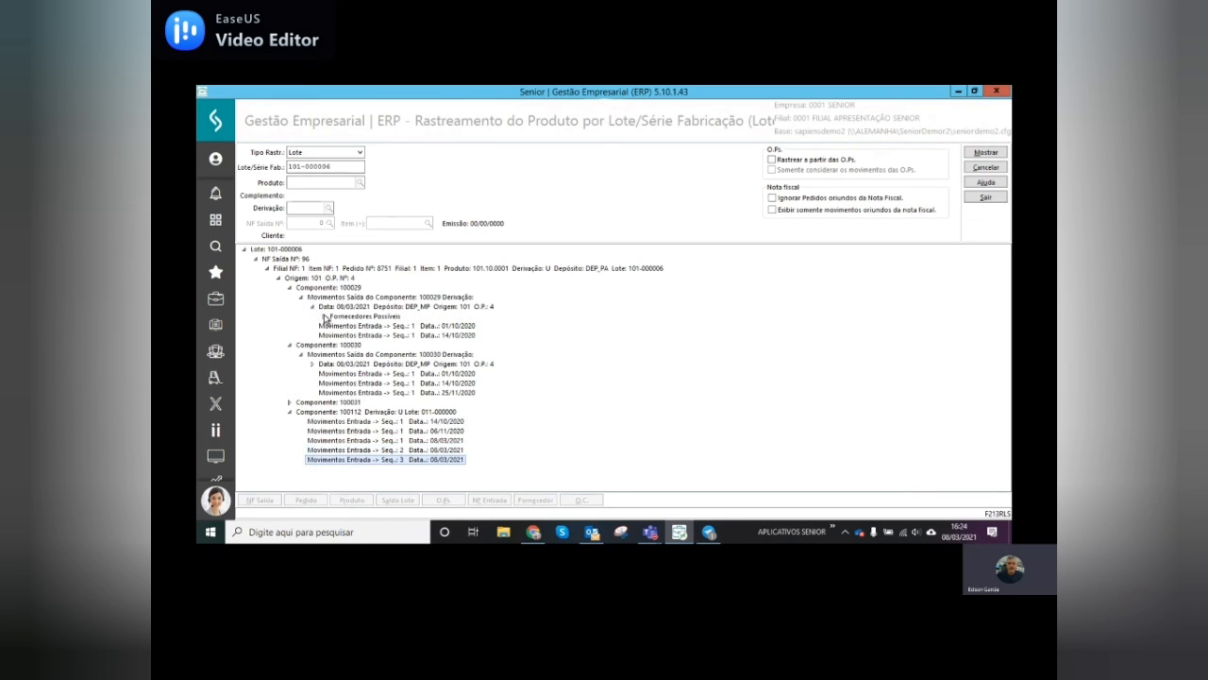
left_click(323, 317)
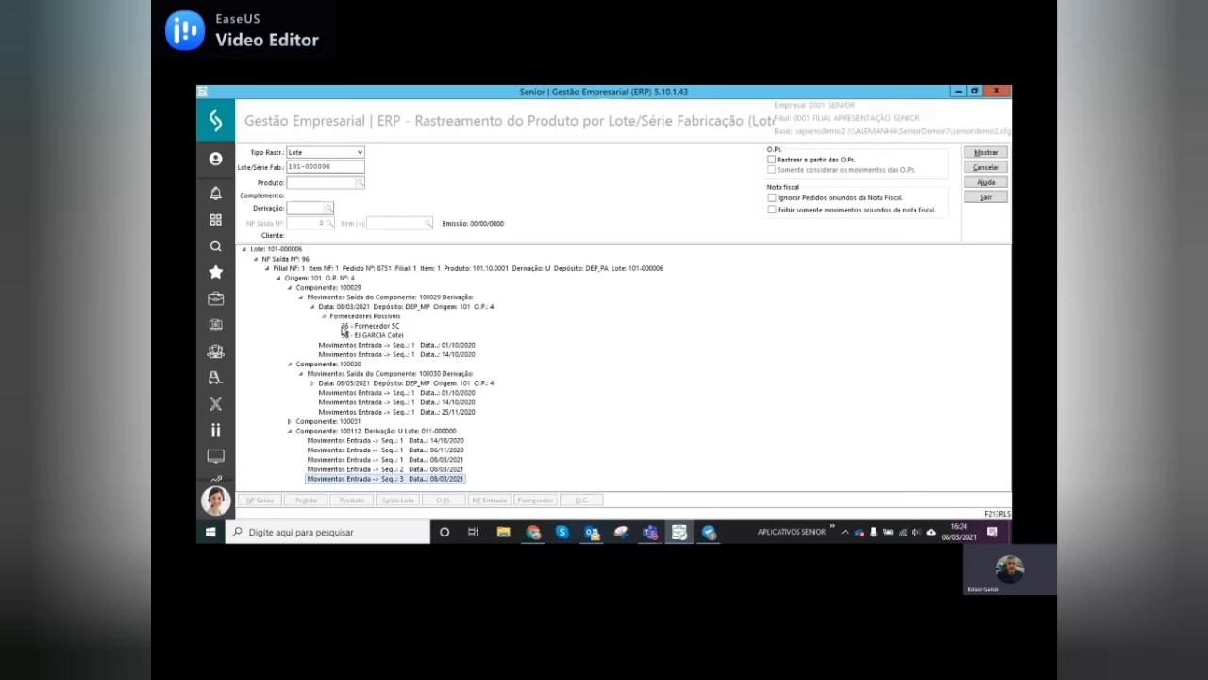
left_click(362, 318)
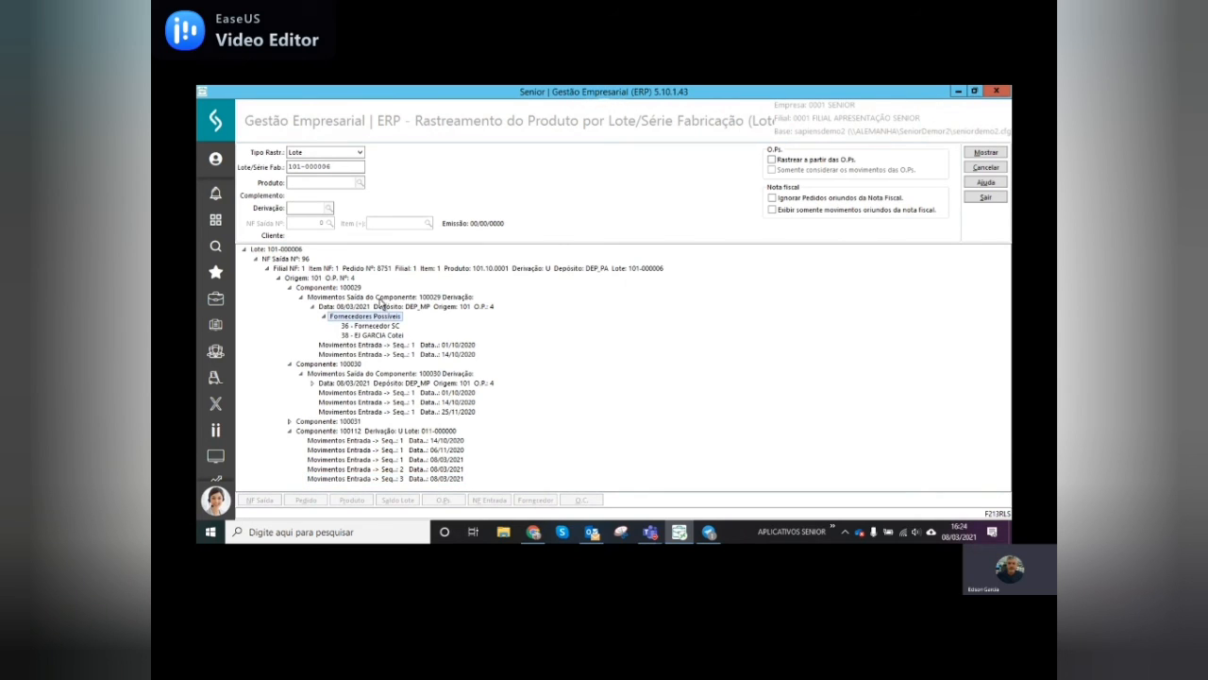
left_click(383, 307)
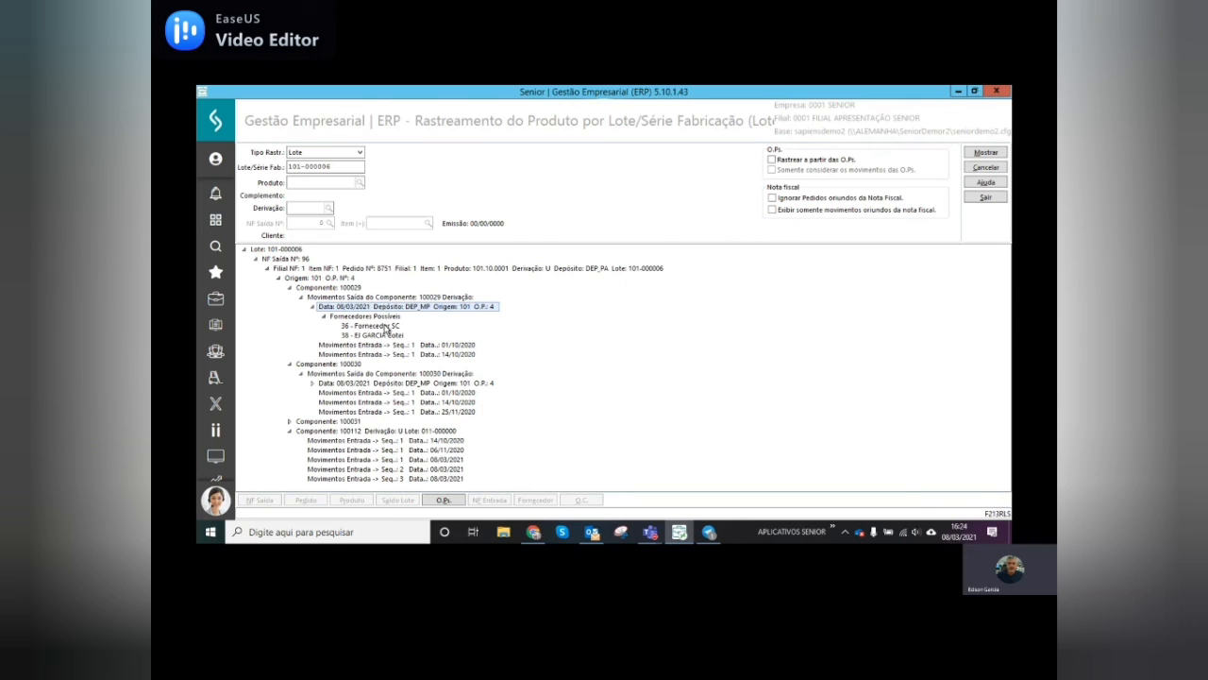
left_click(384, 326)
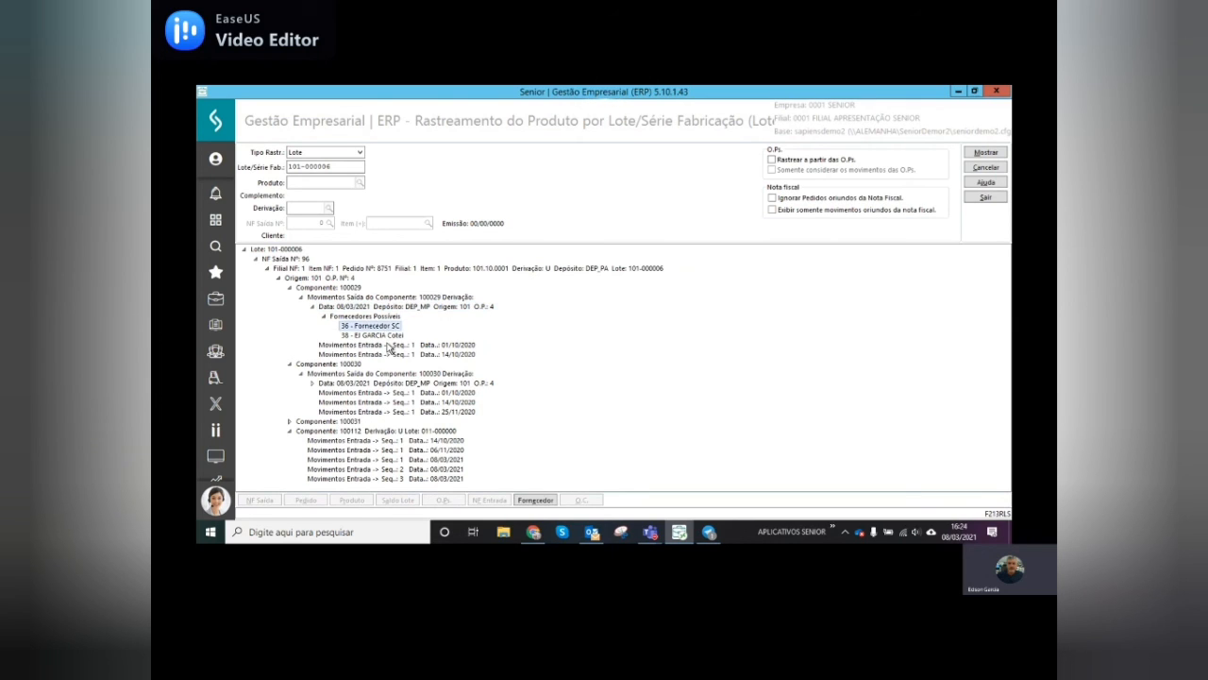
left_click(389, 354)
left_click(375, 325)
left_click(987, 197)
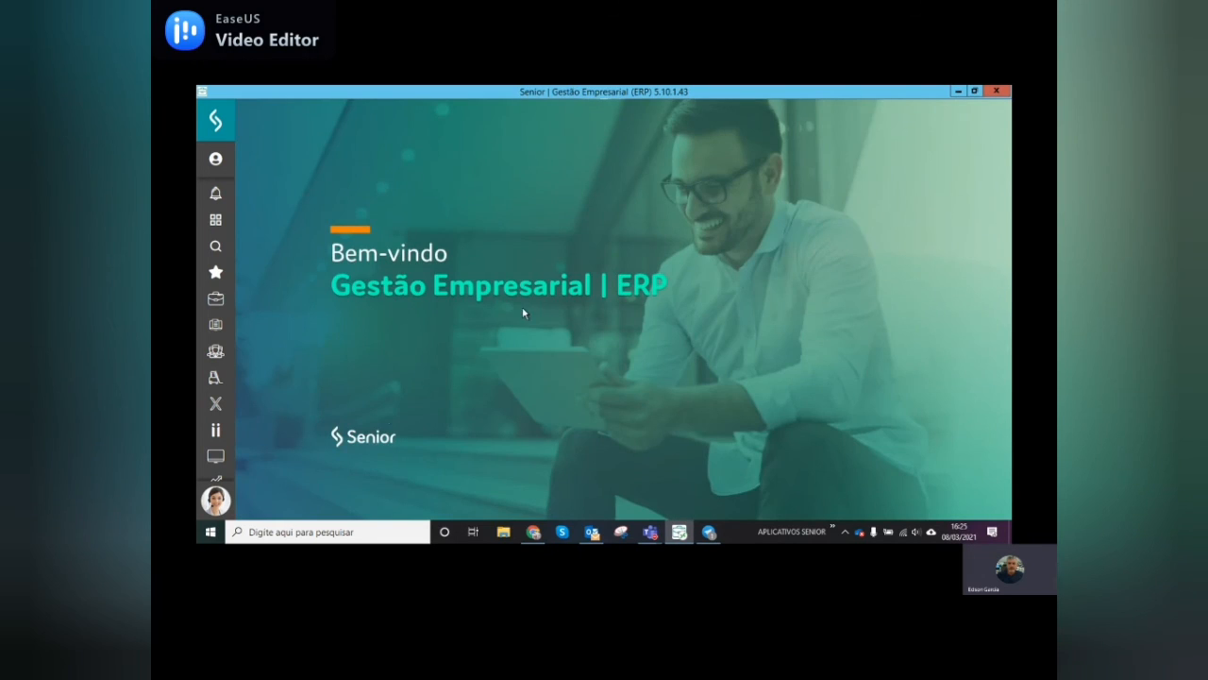